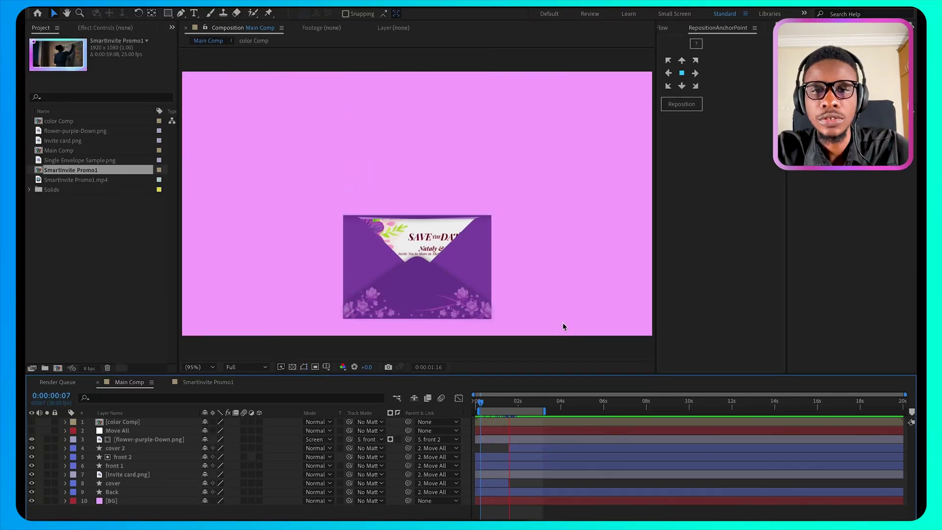
Preview the SmartInvite Promo1 composition from the start, then go back to Main Comp.
key("grave")
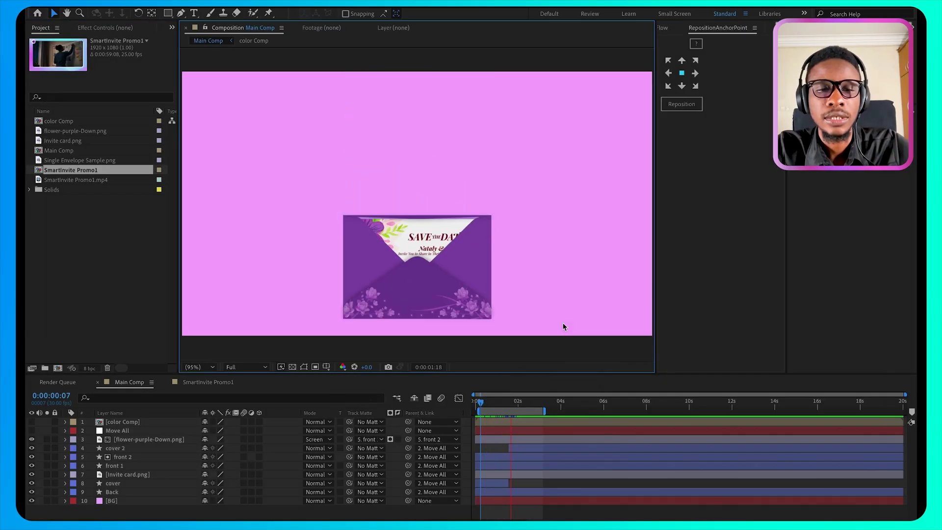
left_click(202, 384)
key("j")
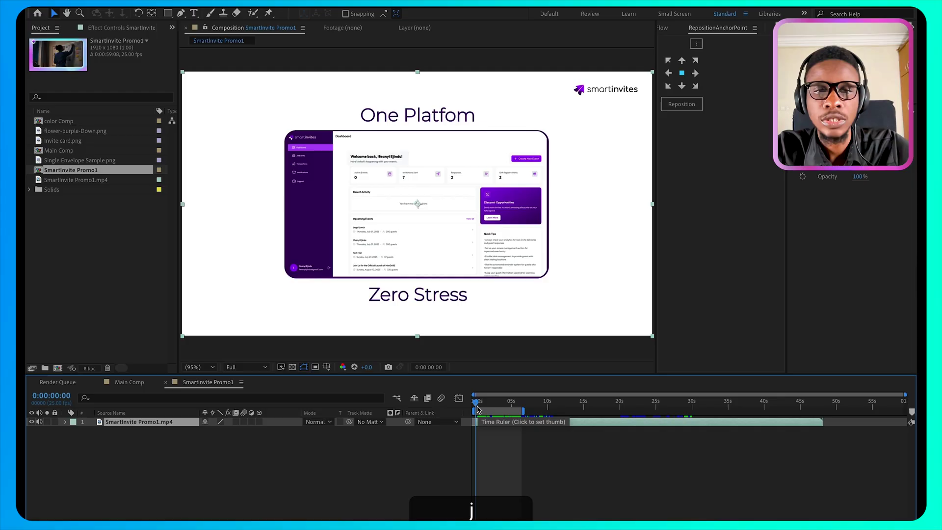
key("space")
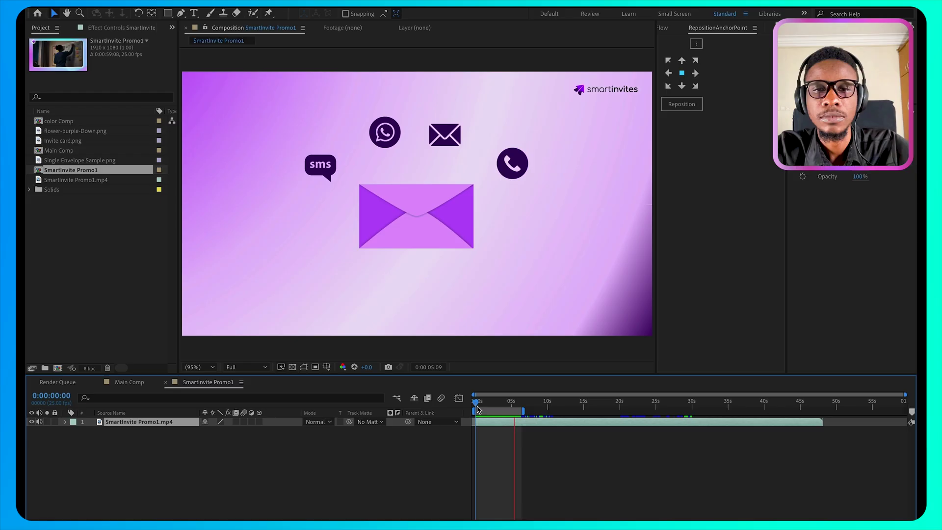
key("space")
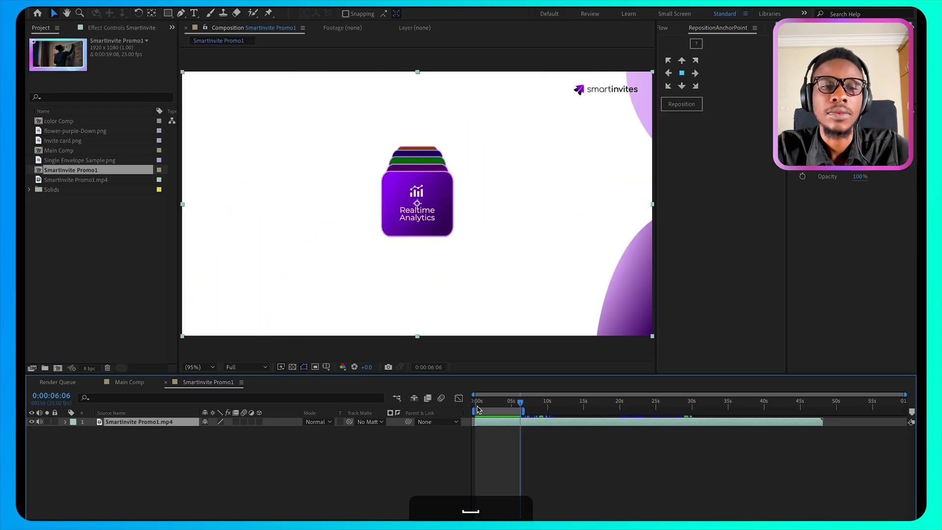
left_click(135, 382)
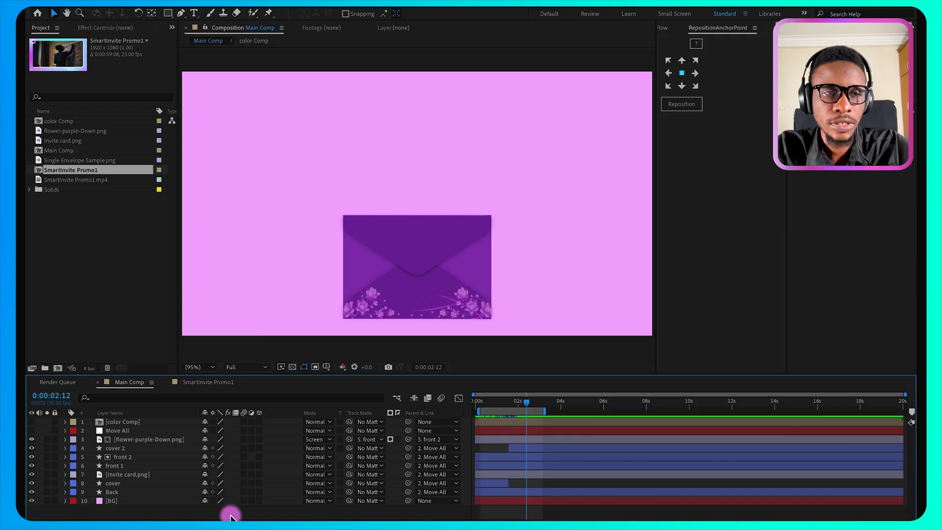
Create the Envelope Animation composition at 1920×1080, 30 fps, one minute long.
left_click(57, 368)
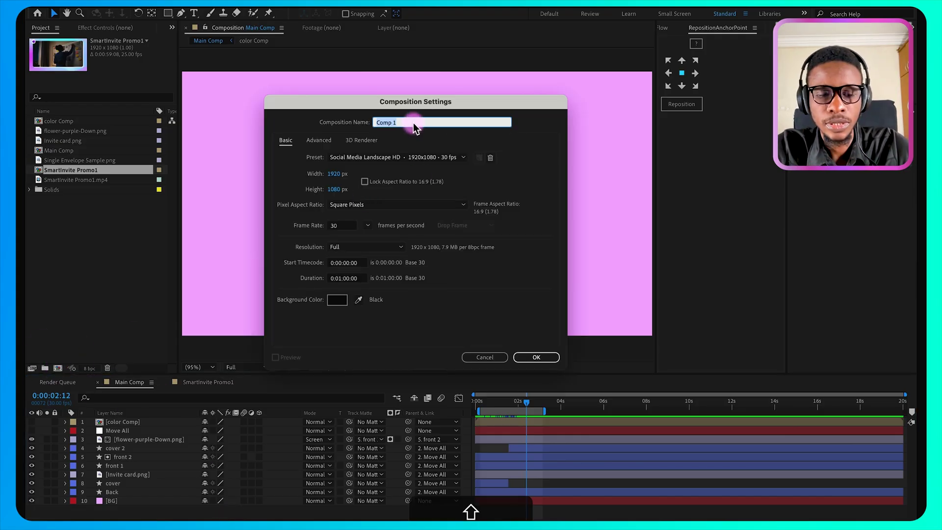
type("Envelope Animation")
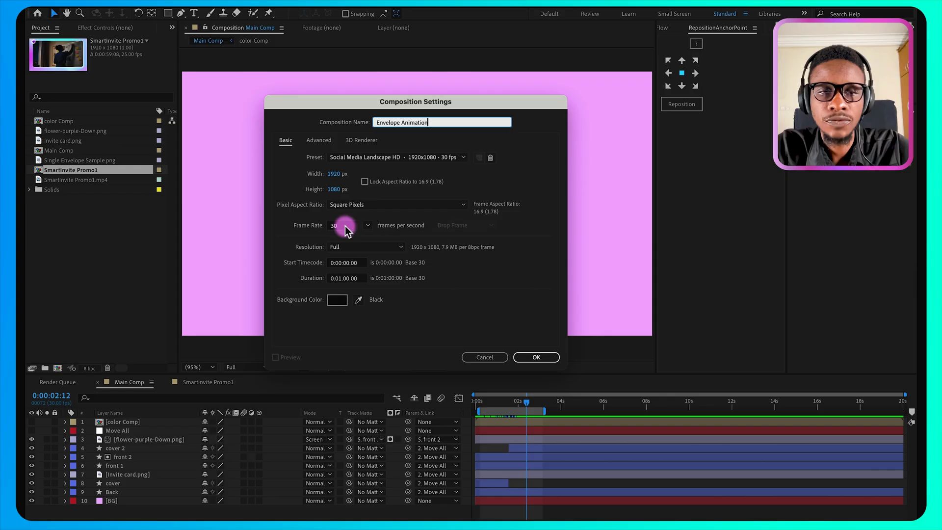
left_click(537, 357)
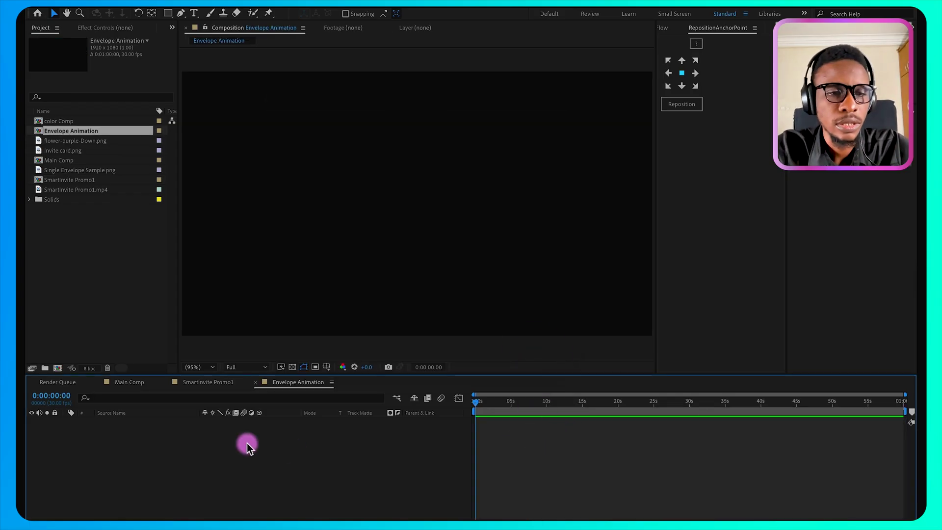
Add the BG solid from the Solids folder and lock its layer.
left_click(30, 199)
left_click_drag(49, 209, 62, 449)
left_click(30, 200)
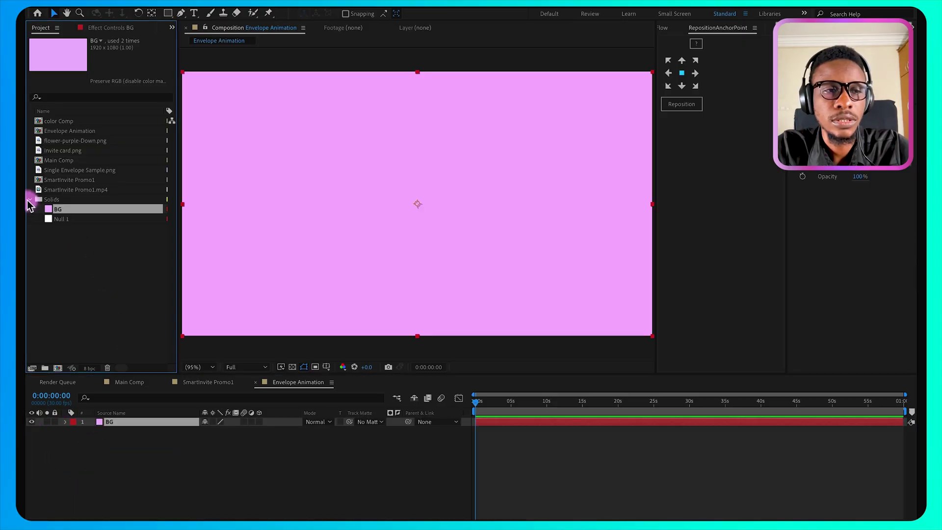
left_click(55, 422)
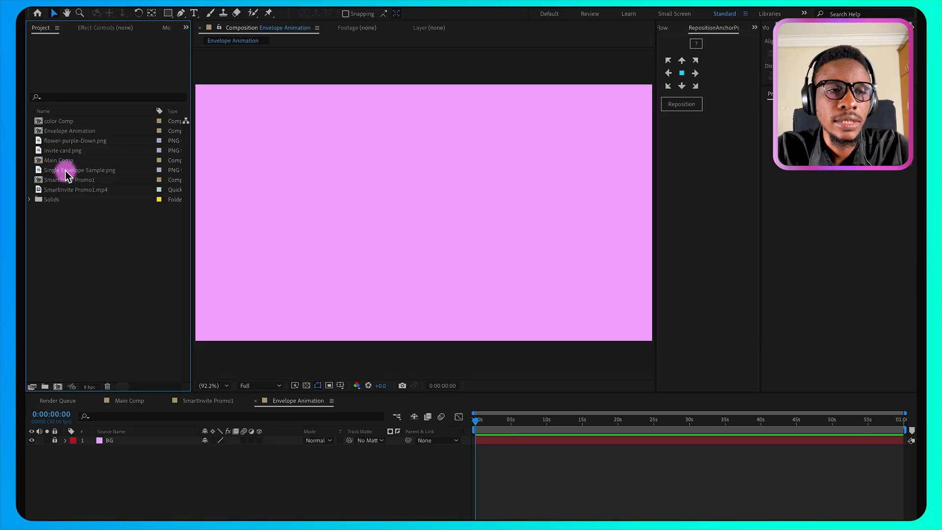
Add Single Envelope Sample.png above the BG layer and lock it.
left_click_drag(67, 175, 135, 440)
left_click(55, 440)
left_click(201, 427)
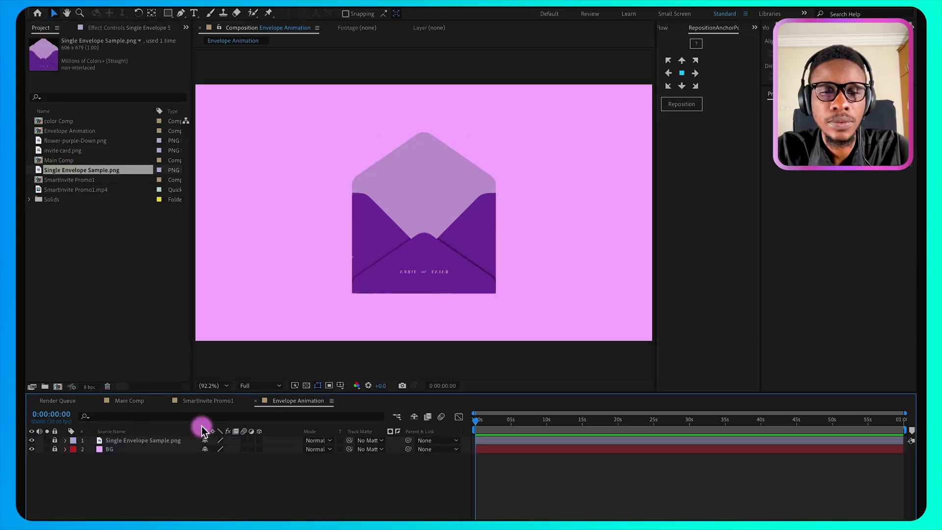
Draw a purple rectangle over the envelope body and centre its anchor point.
left_click(167, 15)
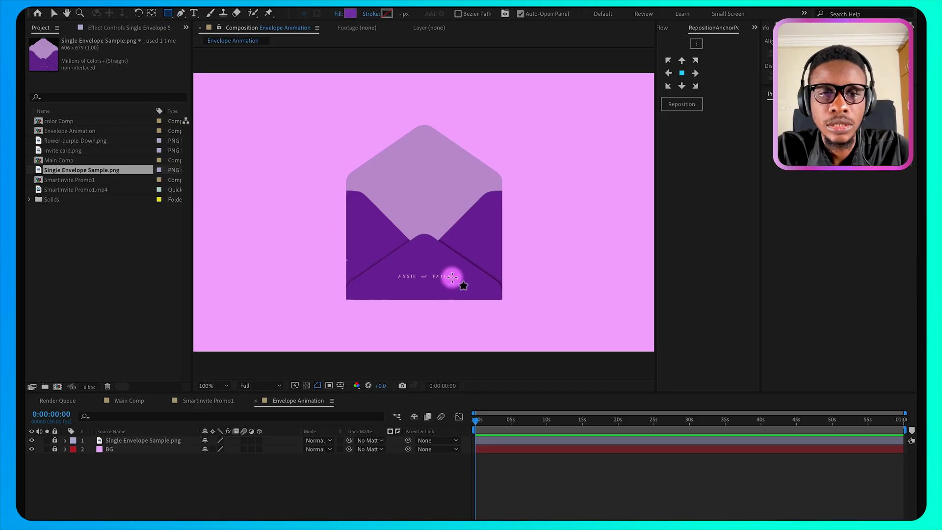
scroll(452, 280, "up", 3)
left_click_drag(467, 233, 467, 179)
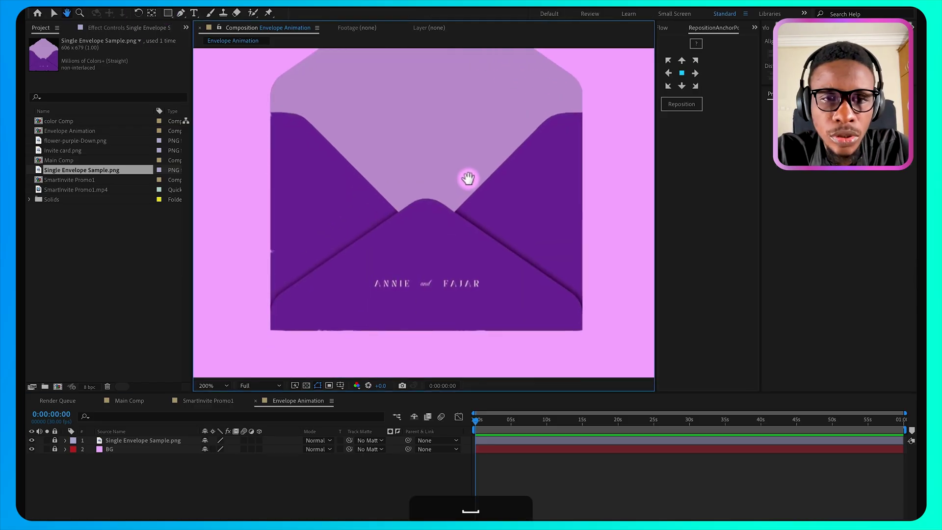
mouse_move(271, 114)
left_mouse_down()
mouse_move(353, 164)
mouse_move(429, 267)
mouse_move(584, 323)
mouse_move(583, 331)
left_mouse_up()
left_click(665, 104)
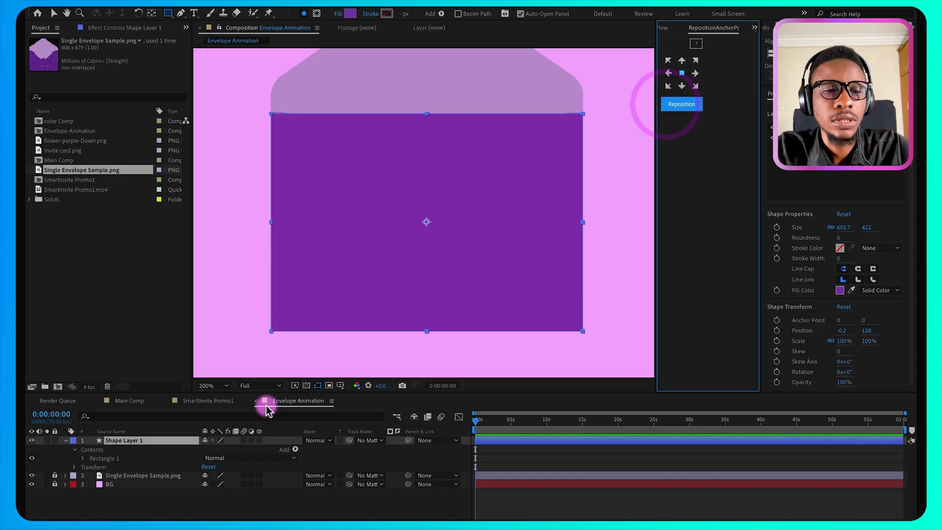
Rename the rectangle layer Back, collapse it and hide it.
left_click(143, 440)
key("Return")
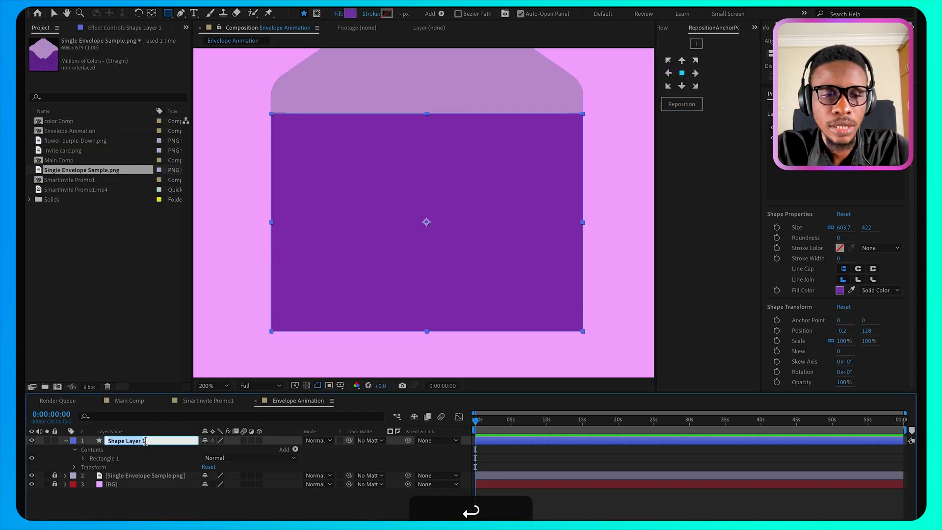
type("Ba")
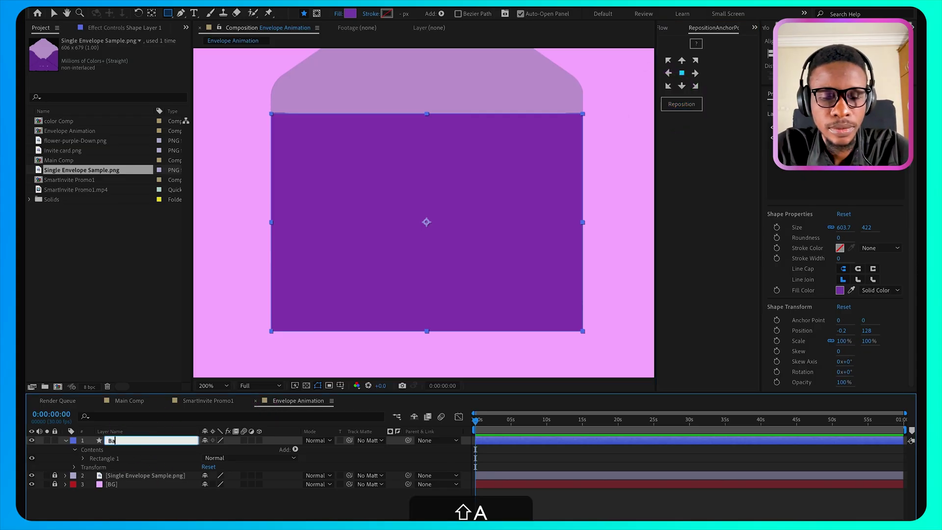
type("ck")
key("Return")
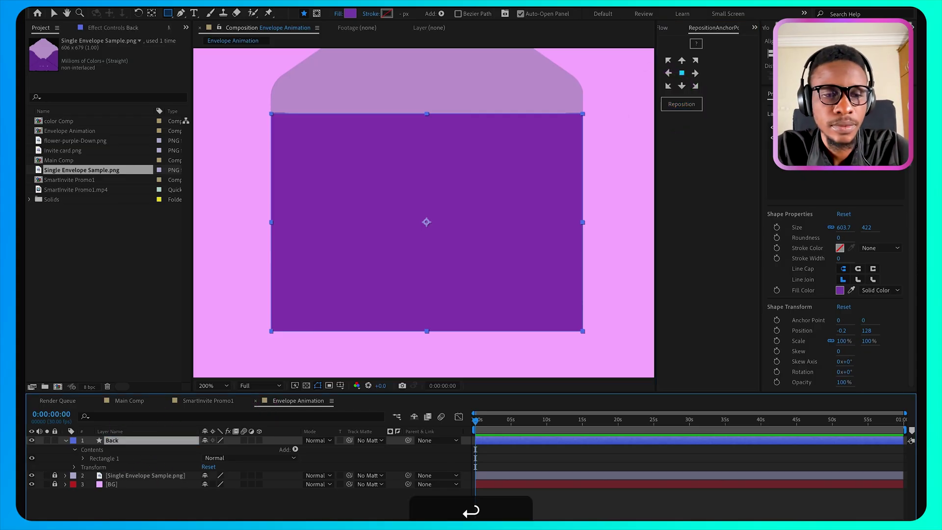
left_click(67, 442)
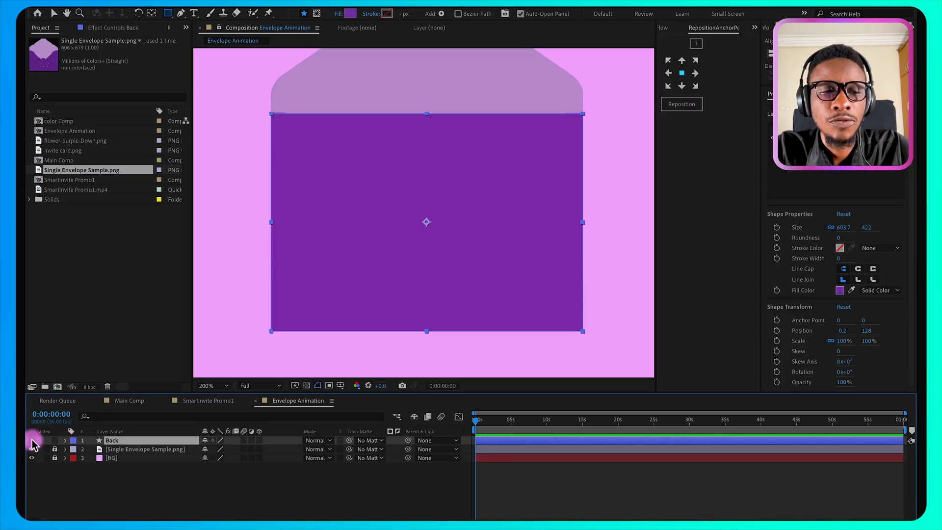
left_click(32, 440)
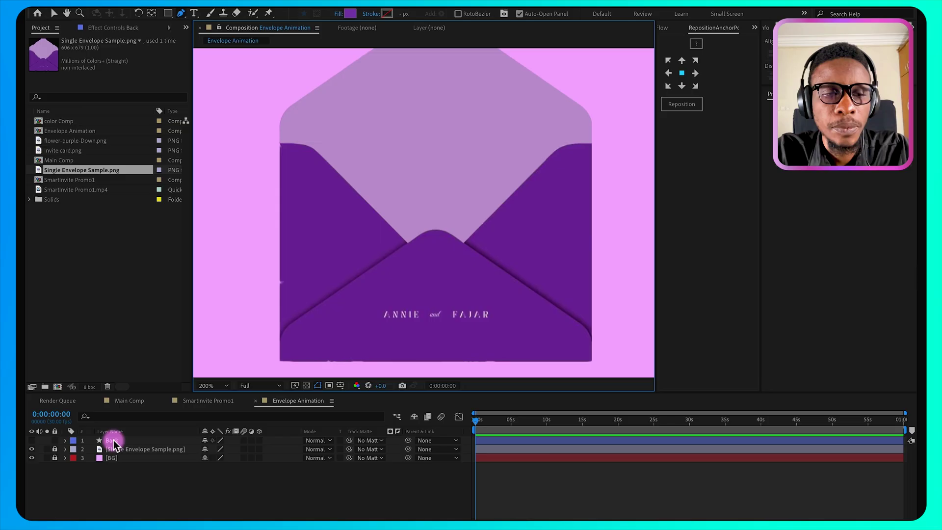
Trace the envelope's front pocket with the Pen tool as a closed purple shape.
left_click(113, 440)
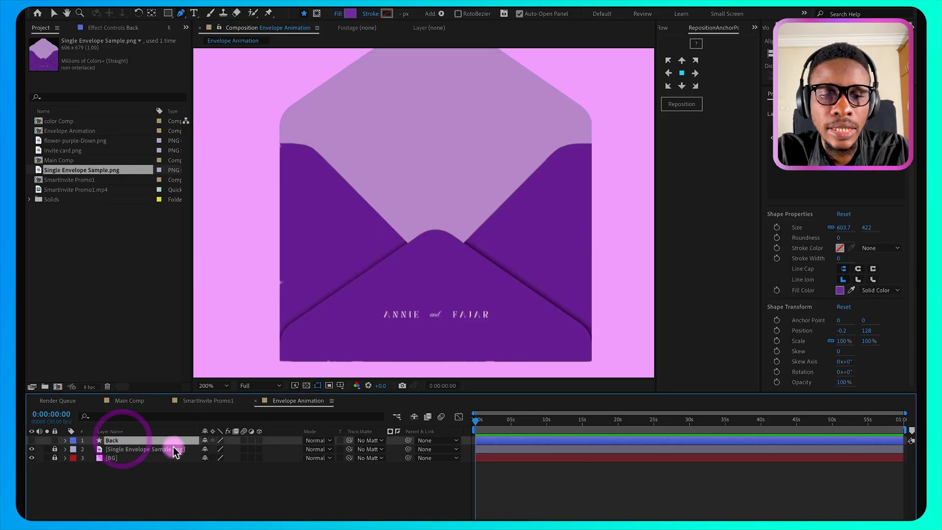
left_click(161, 486)
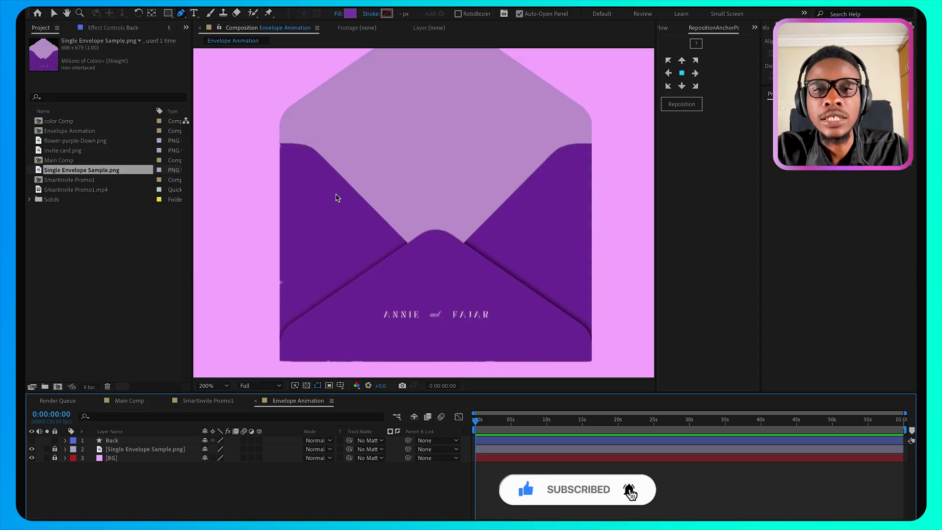
left_click(281, 144)
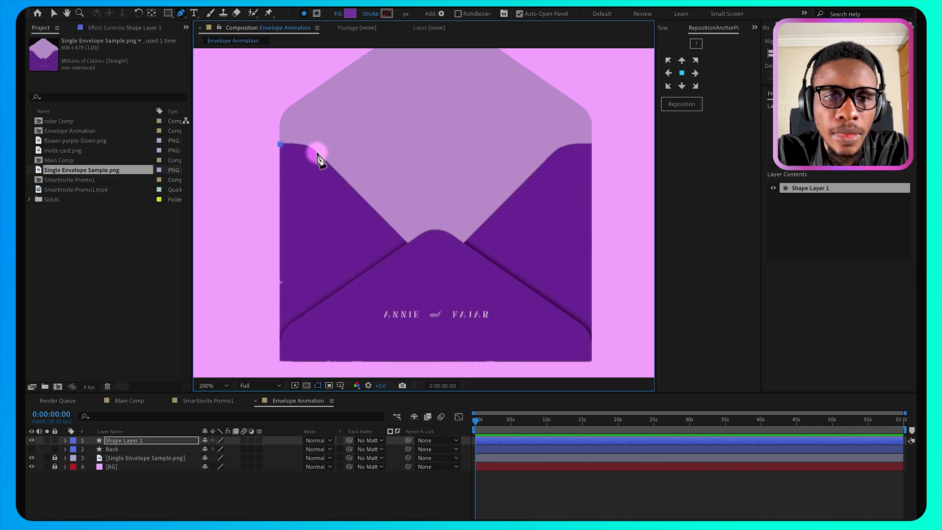
left_click_drag(317, 153, 327, 165)
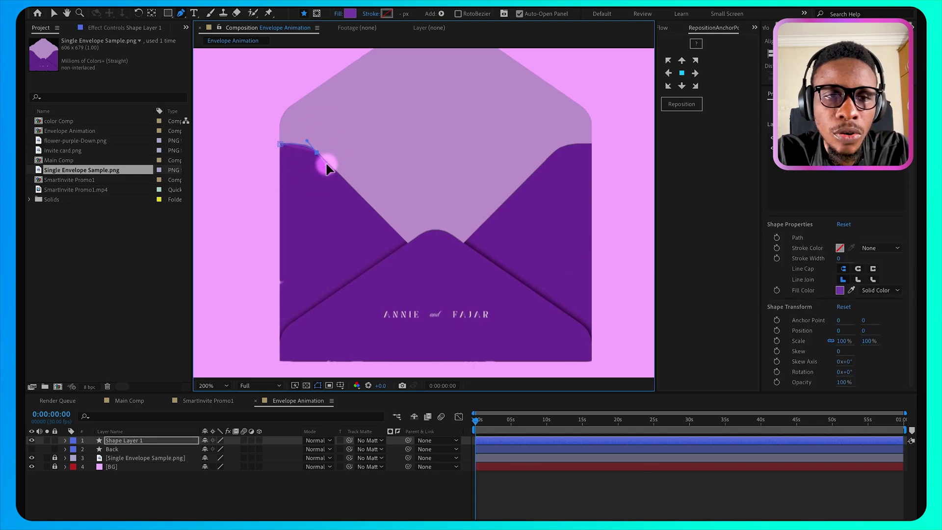
left_click(438, 269)
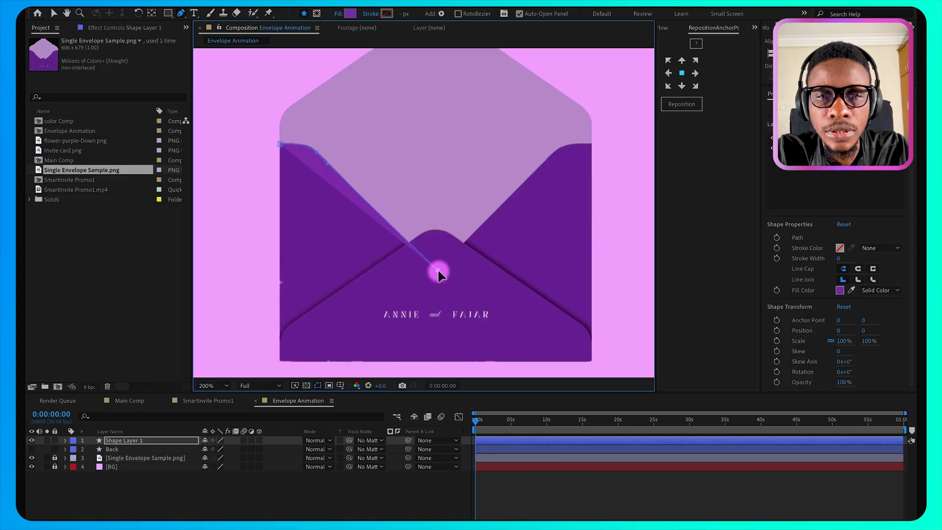
left_click(552, 152)
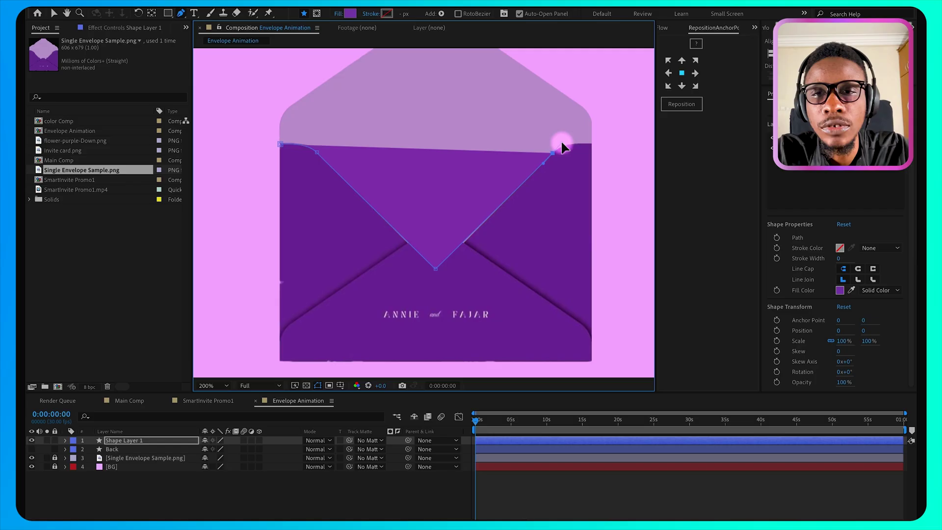
left_click(562, 143)
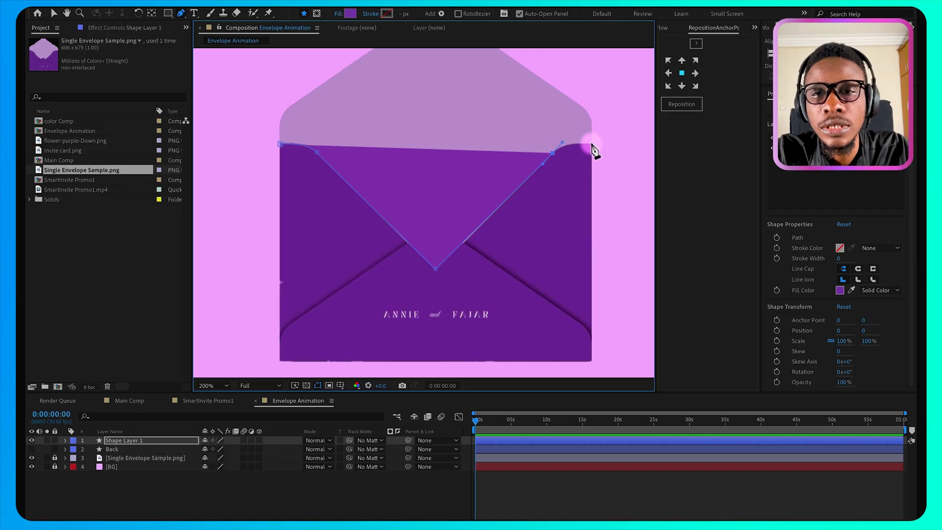
left_click(591, 144)
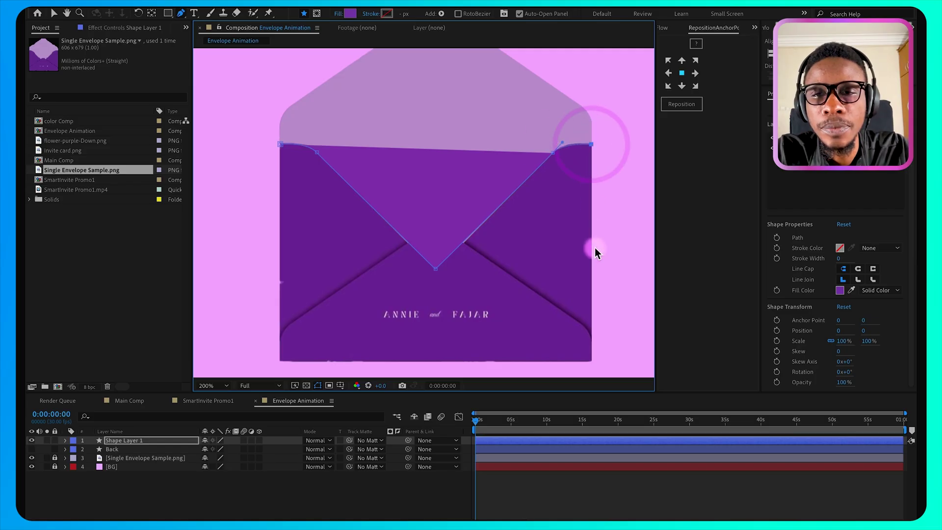
key("shift")
left_click(591, 360)
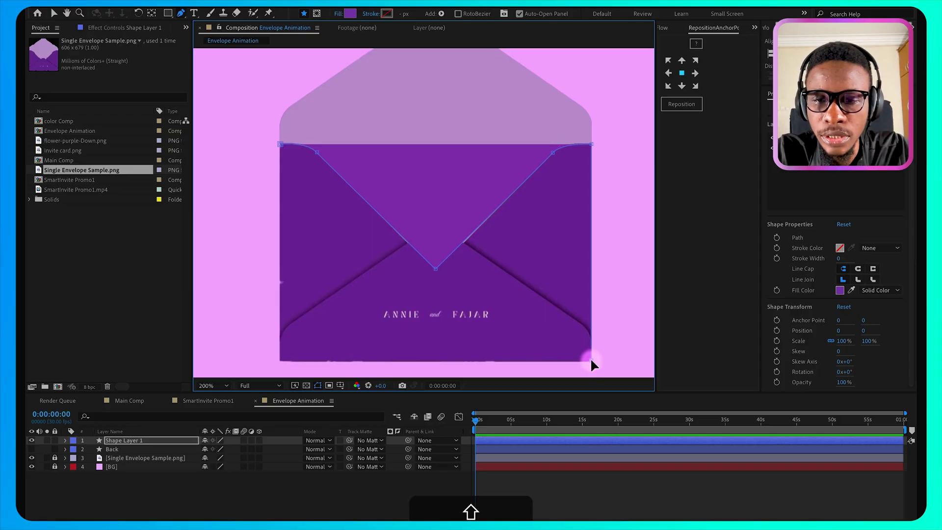
left_click(280, 360)
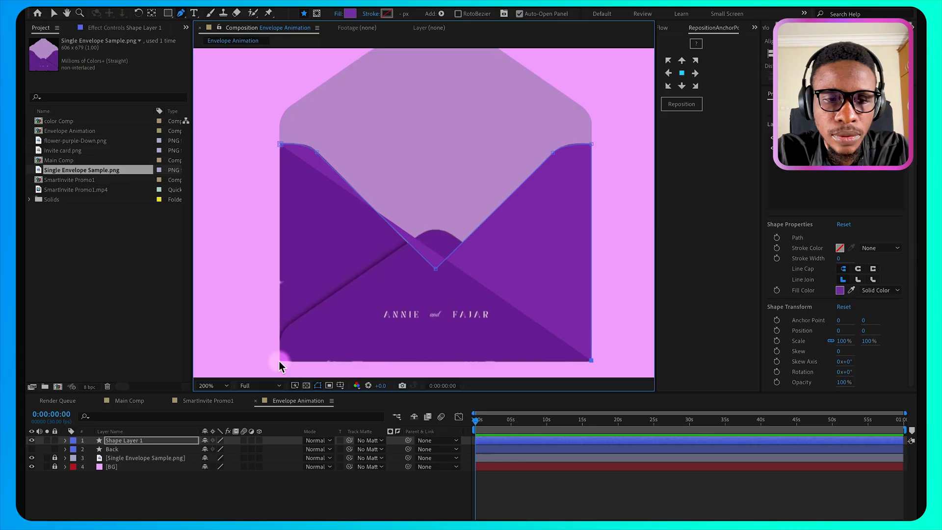
left_click(280, 145, "shift")
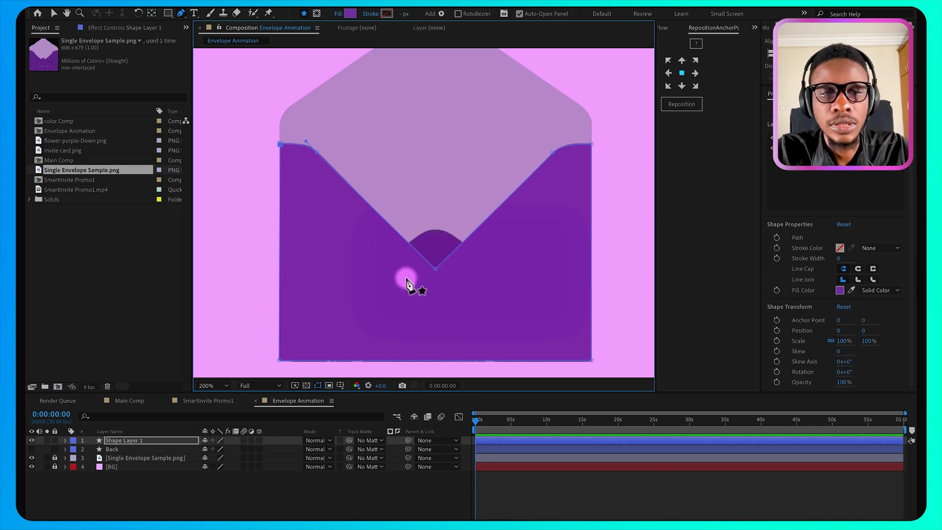
Rename the pocket shape layer Front 1 and hide it.
left_click(132, 440)
key("Return")
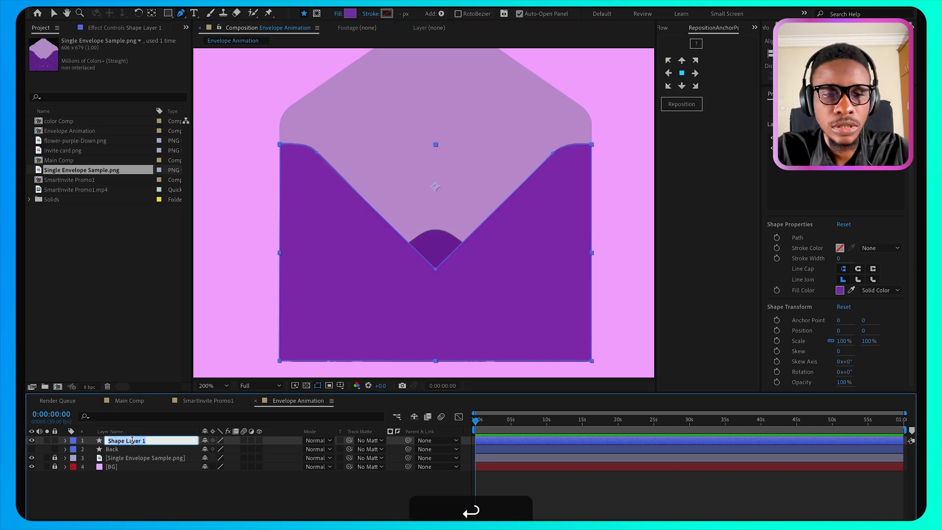
key("shift")
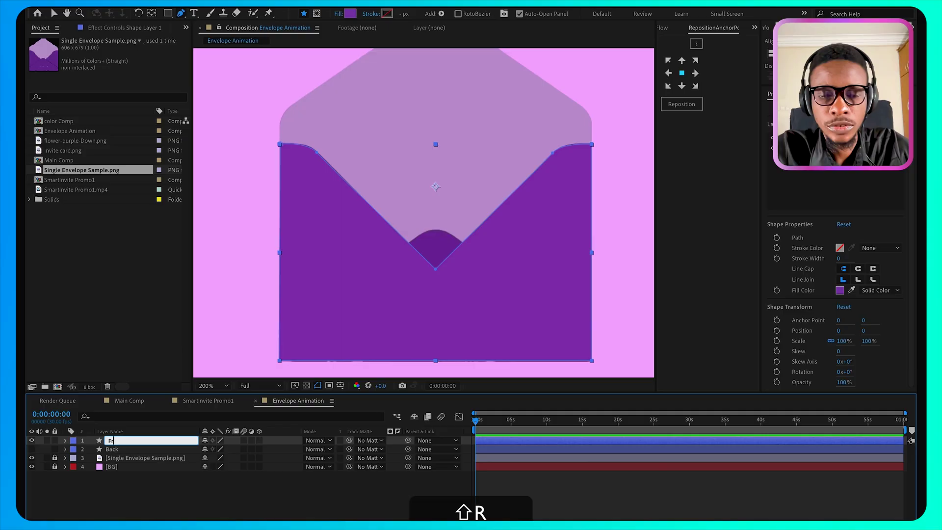
key("Return")
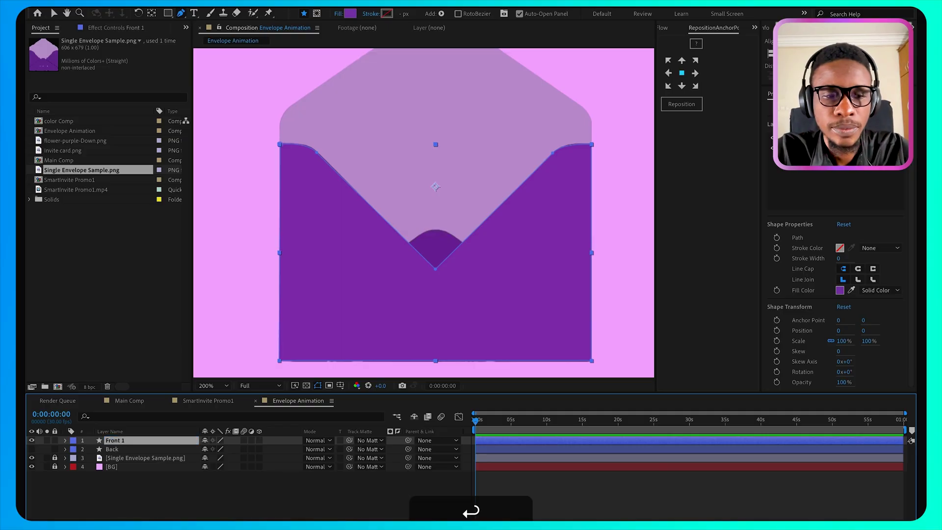
left_click(32, 441)
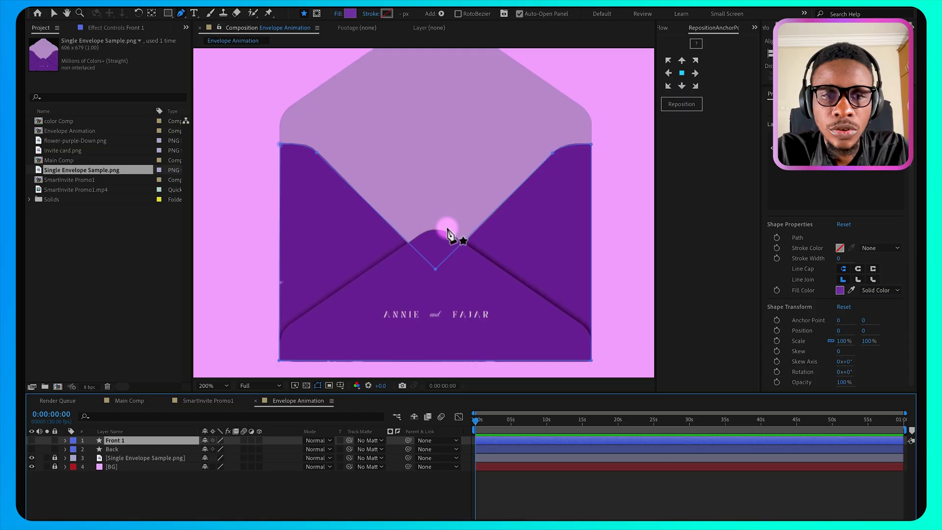
Pen-trace the lower flap from the bottom-left corner up to a rounded flap tip.
left_click(242, 500)
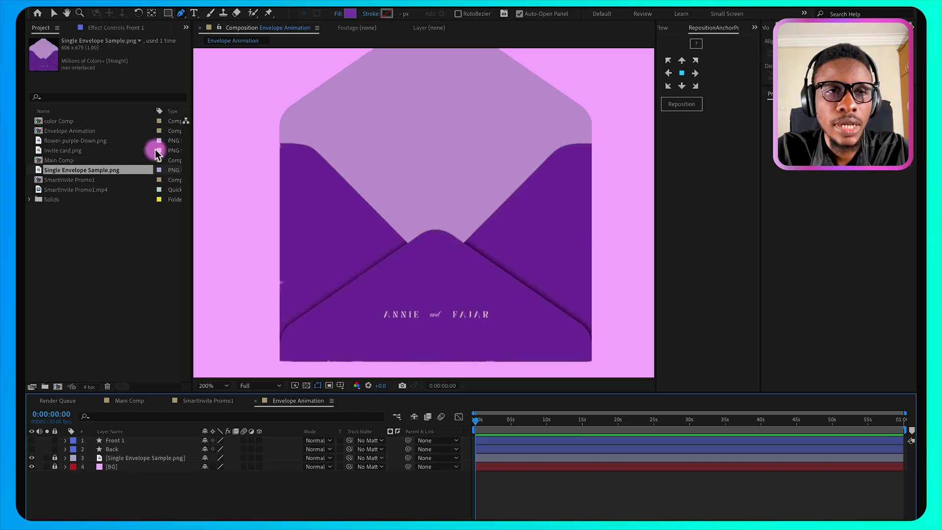
left_click(181, 13)
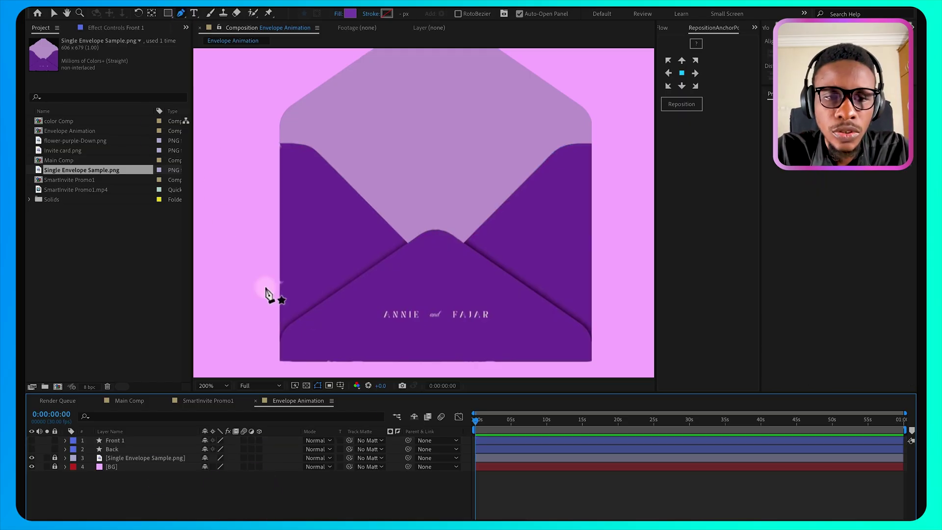
left_click(279, 360)
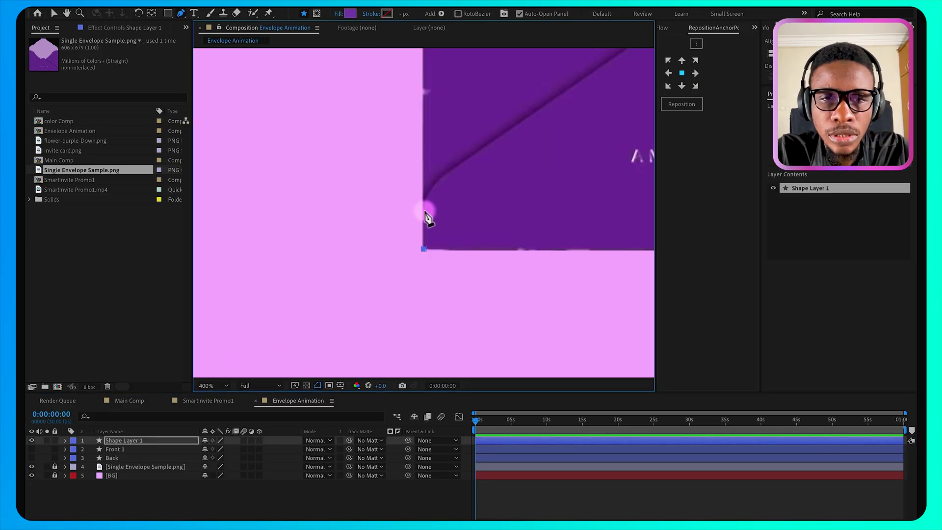
left_click(423, 211)
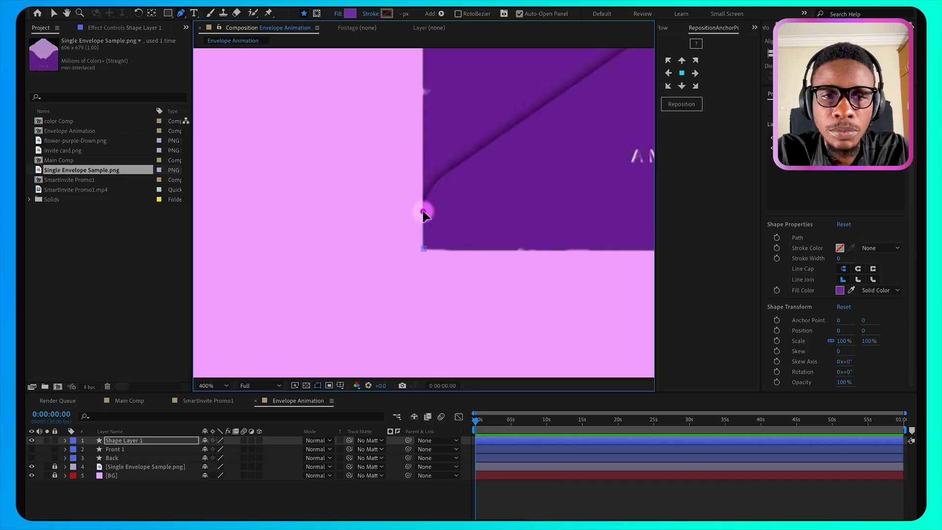
left_click_drag(449, 173, 306, 303)
key("space")
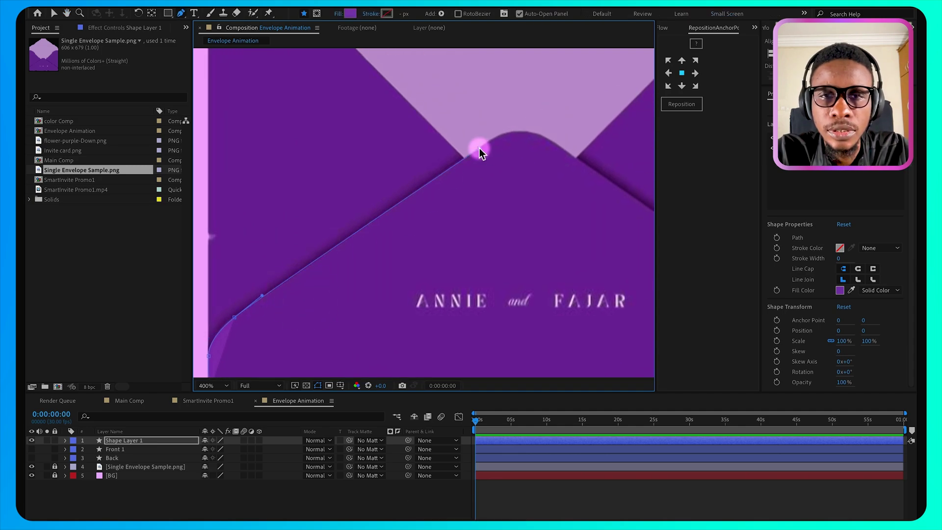
left_click(479, 148)
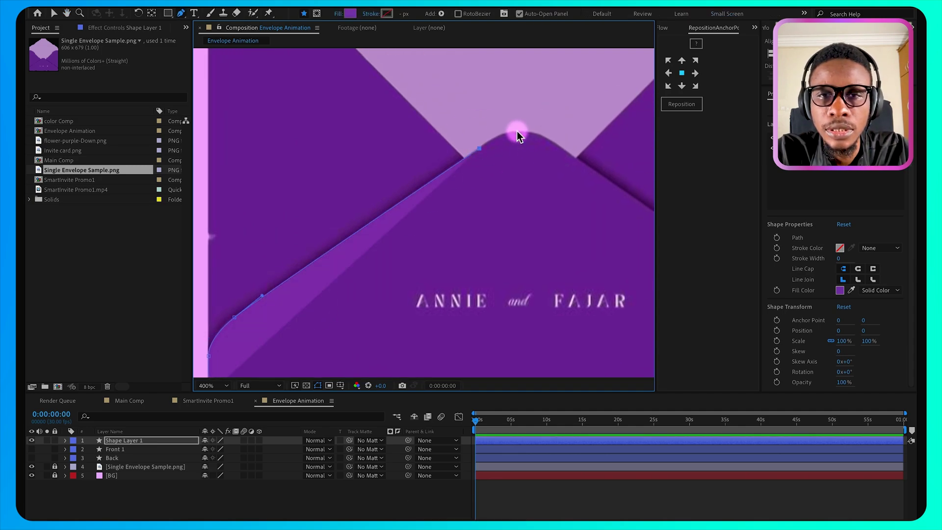
left_click_drag(515, 131, 537, 132)
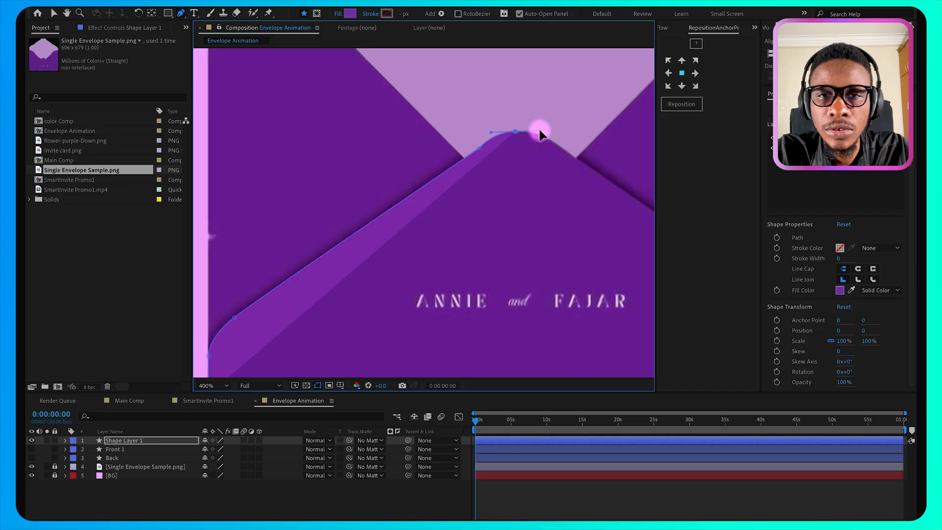
left_click(519, 132)
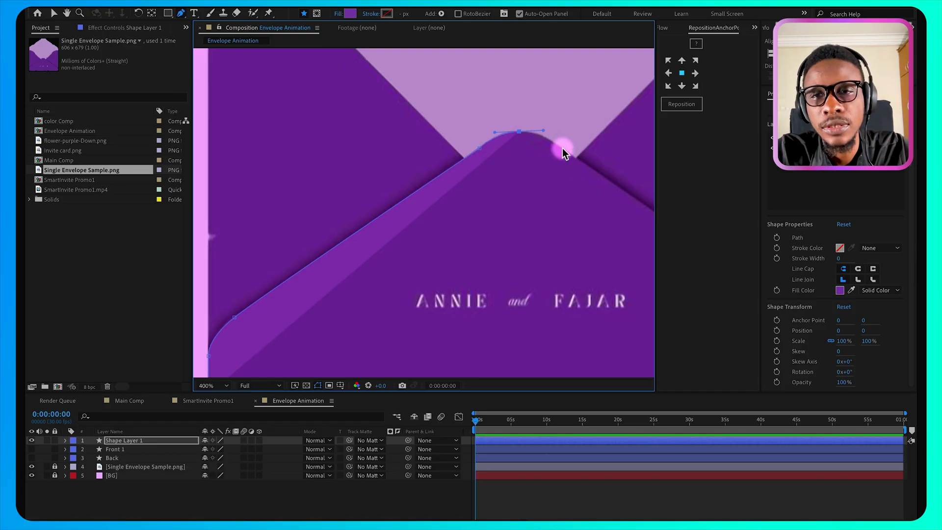
Continue down the flap's right side to the bottom-right corner and close the path.
key("space")
left_click_drag(564, 176, 309, 126)
left_click(558, 271)
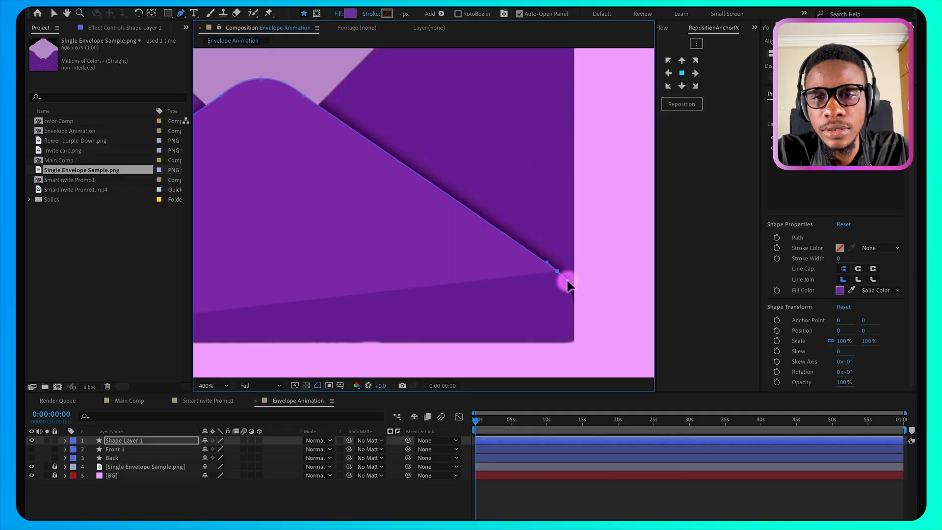
left_click(568, 281)
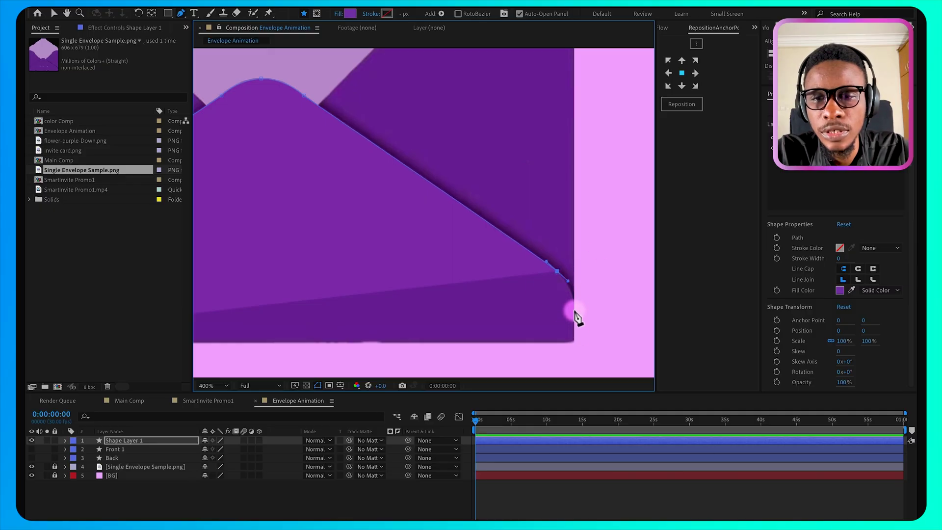
left_click(574, 303)
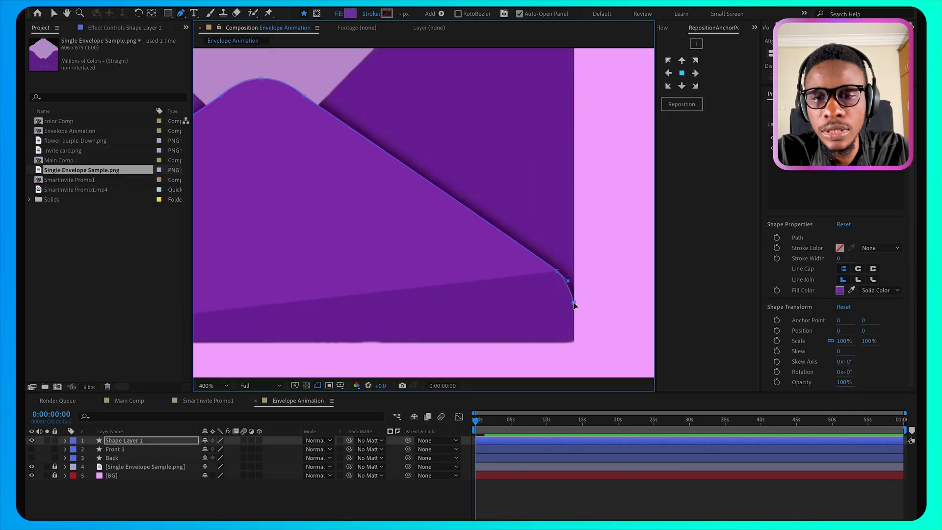
left_click(575, 345)
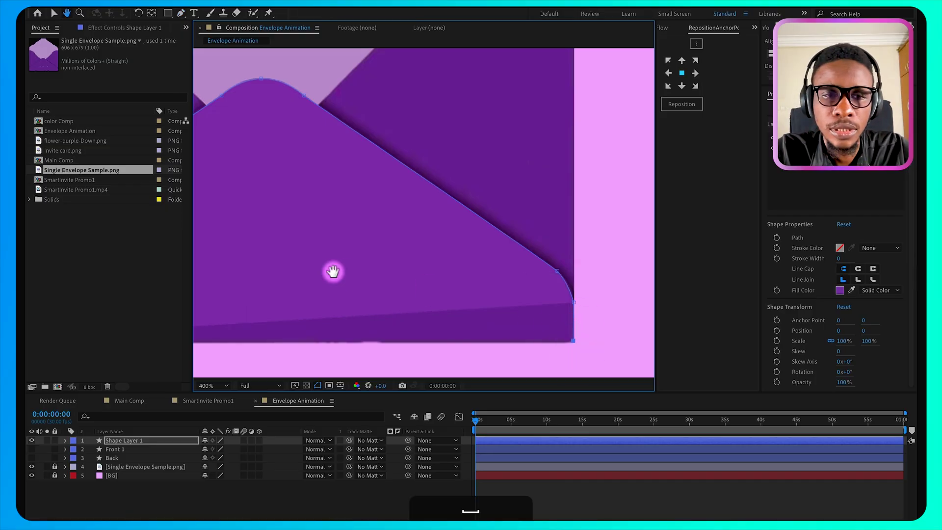
left_click_drag(332, 269, 377, 260)
scroll(377, 260, "down", 2)
left_click_drag(435, 279, 410, 305)
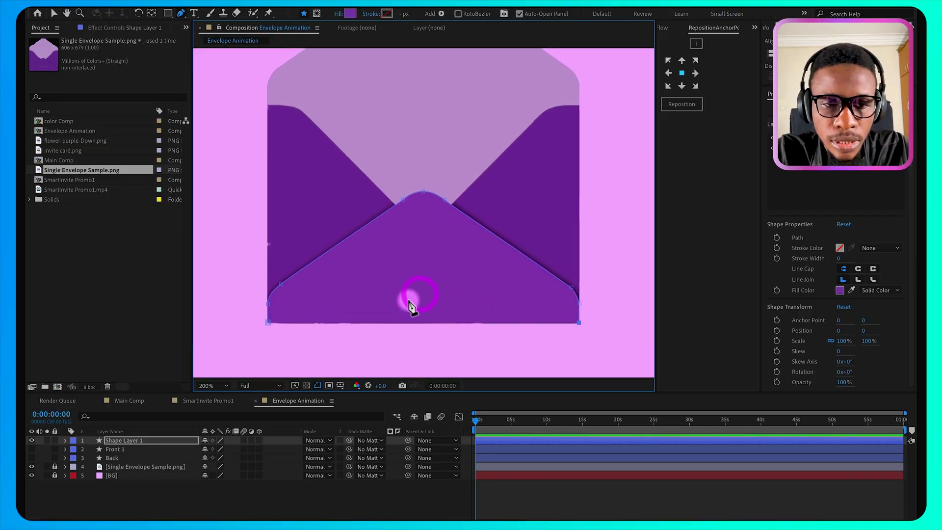
left_click(268, 322)
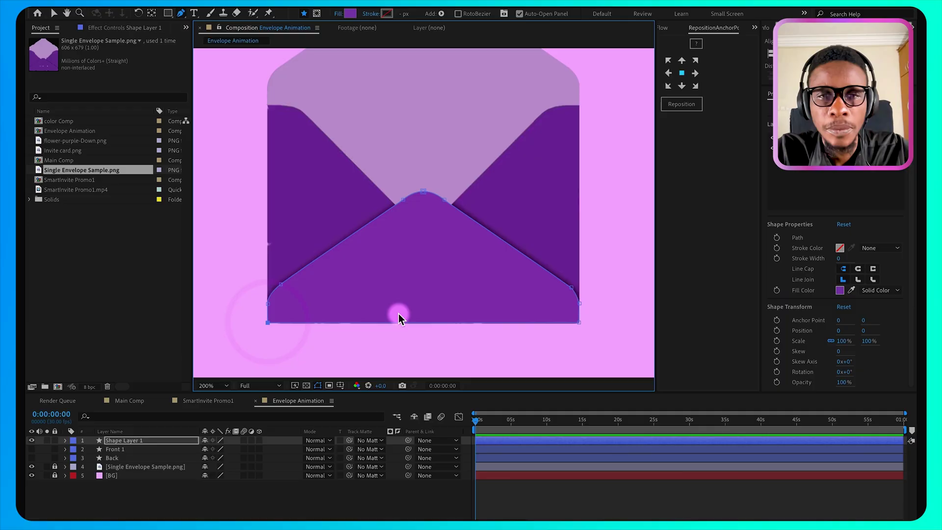
Rename the new shape layer Front 2, hide it, and pan up to the top flap.
left_click(146, 440)
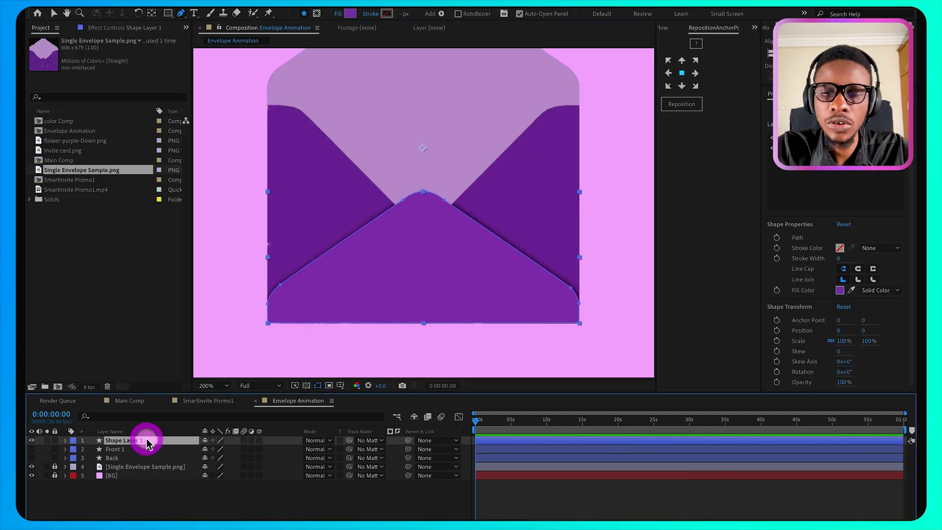
key("Return")
type("Front 2")
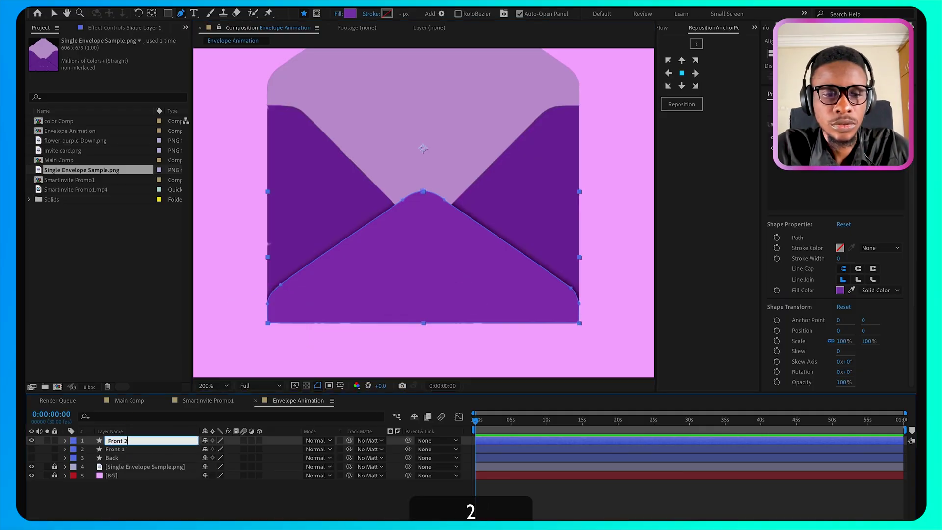
key("Return")
left_click(32, 440)
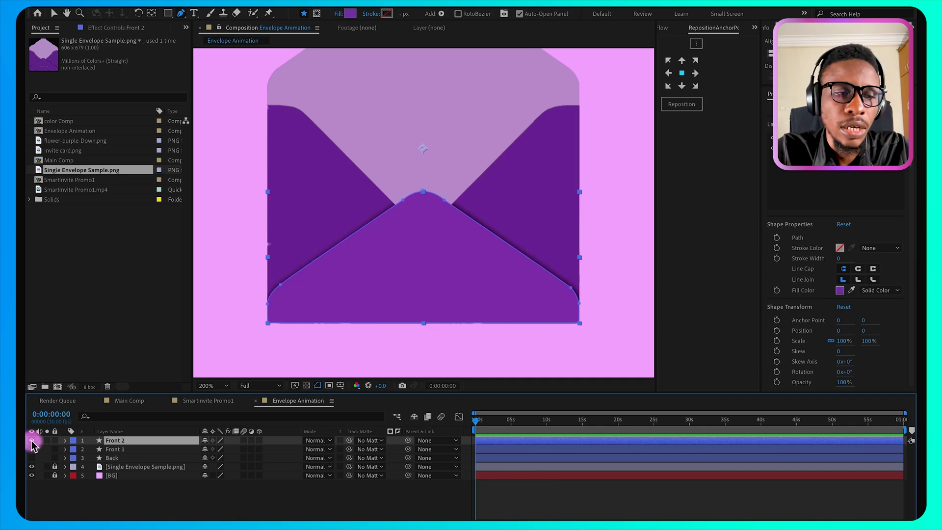
left_click(279, 492)
key("h")
left_click_drag(442, 149, 444, 267)
Pen-trace the top flap's left edge and rounded top corner.
key("g")
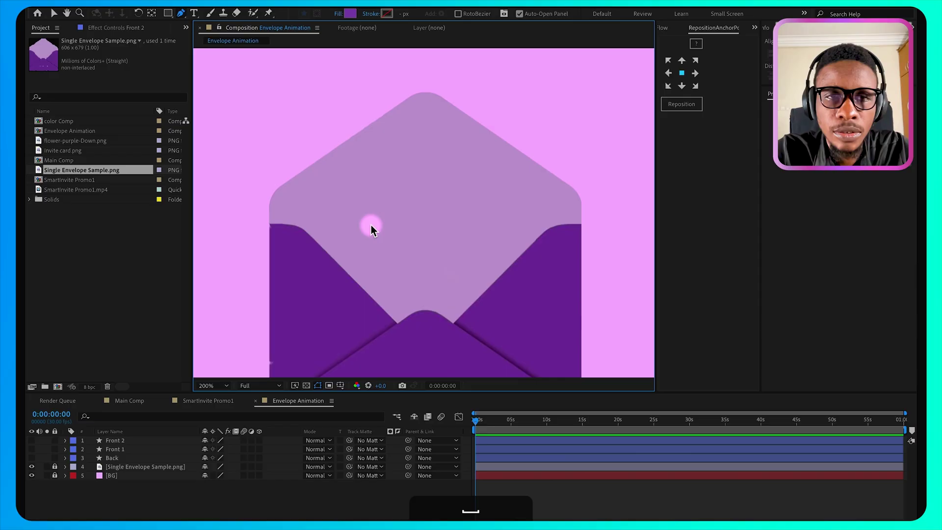
key("space")
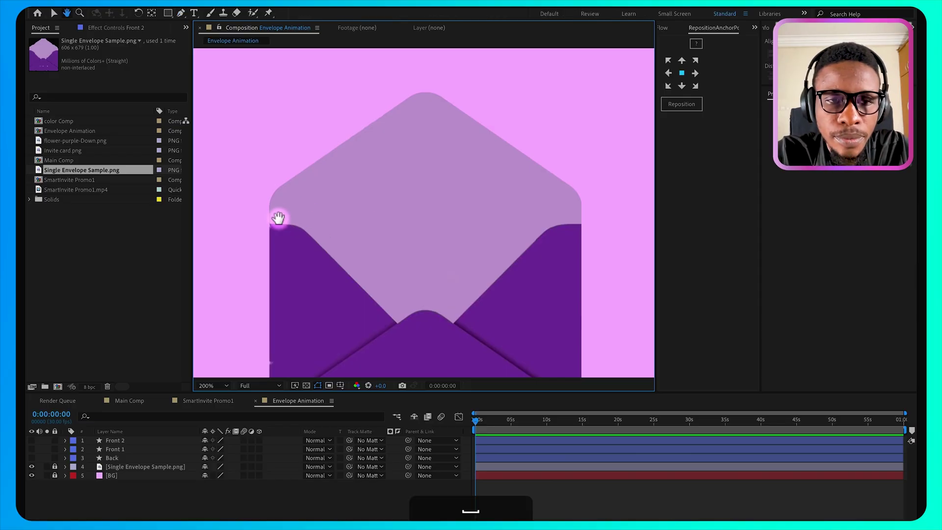
left_click(270, 225)
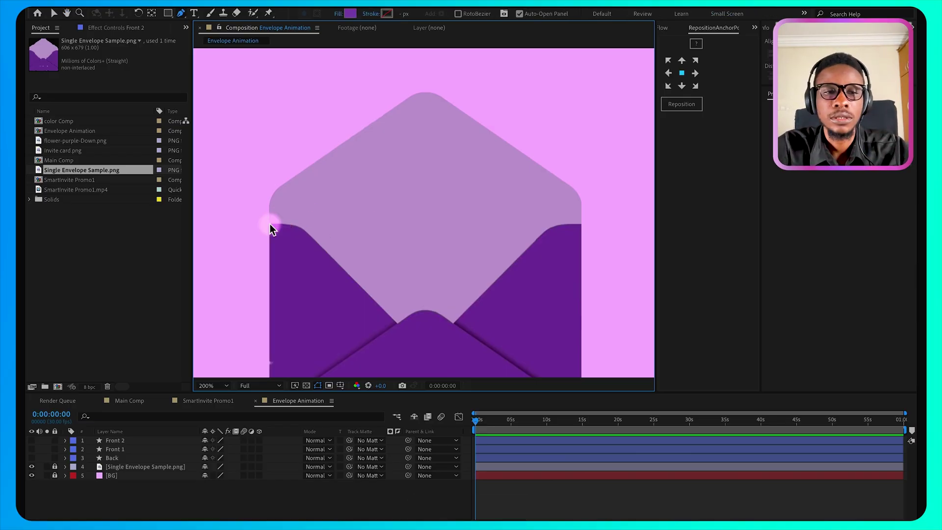
left_click(270, 223)
left_click(270, 205)
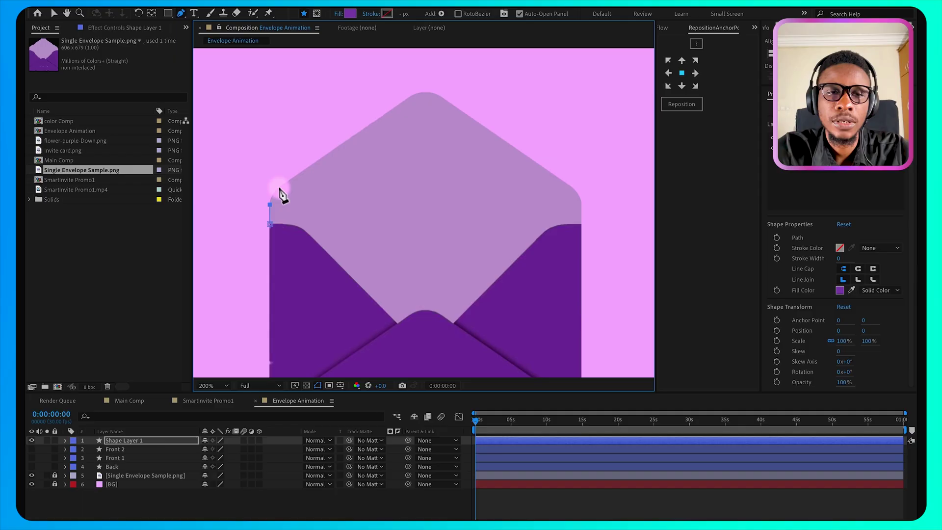
left_click(282, 189)
left_click(287, 181)
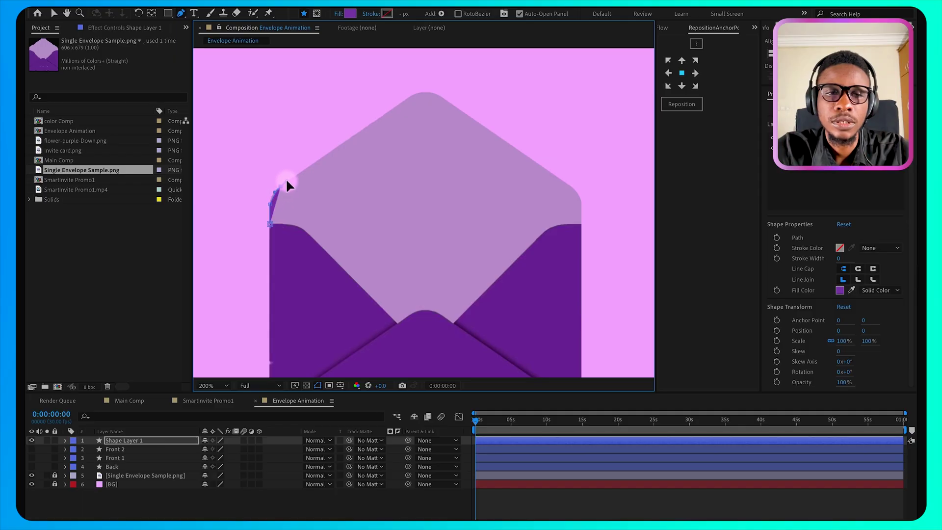
left_click(410, 97)
left_click_drag(423, 97, 430, 96)
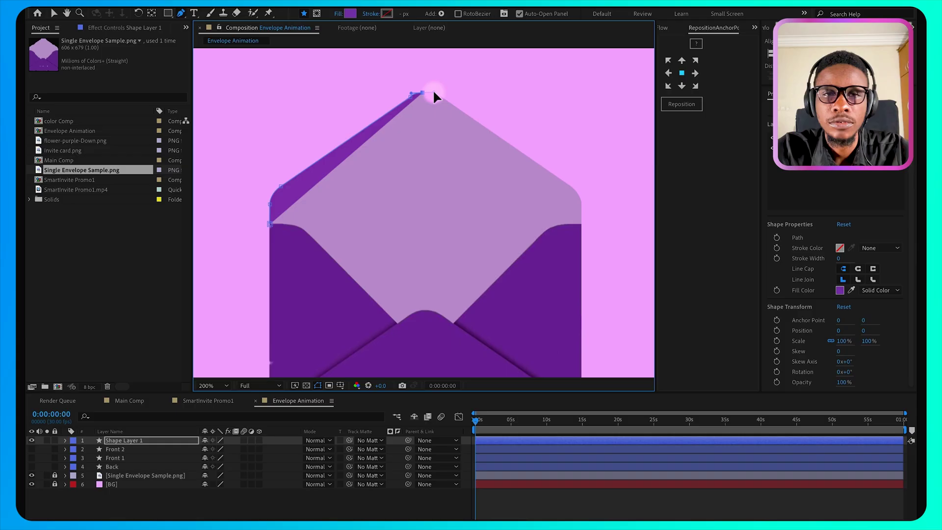
scroll(439, 98, "up", 1)
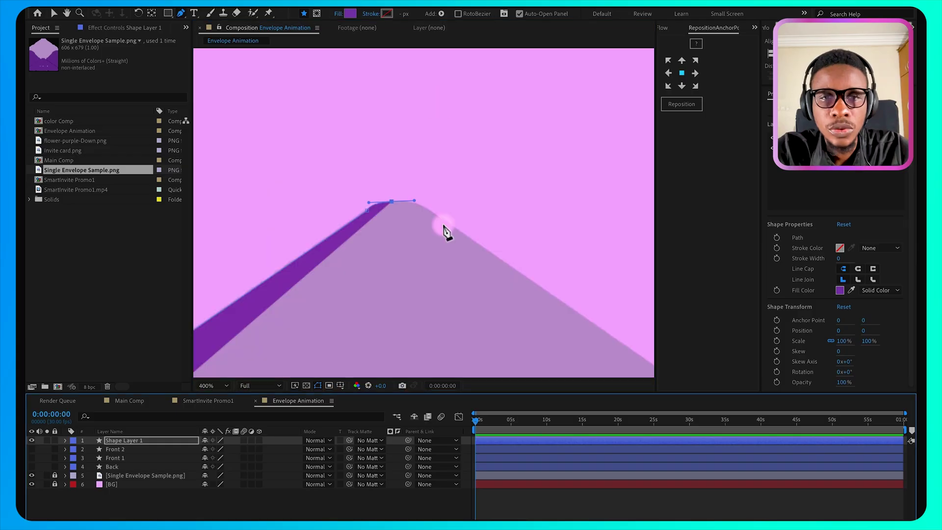
left_click(423, 207)
Continue around the flap's right corner, close the shape, and zoom out to see it.
left_click_drag(464, 240, 373, 109)
left_click(596, 254)
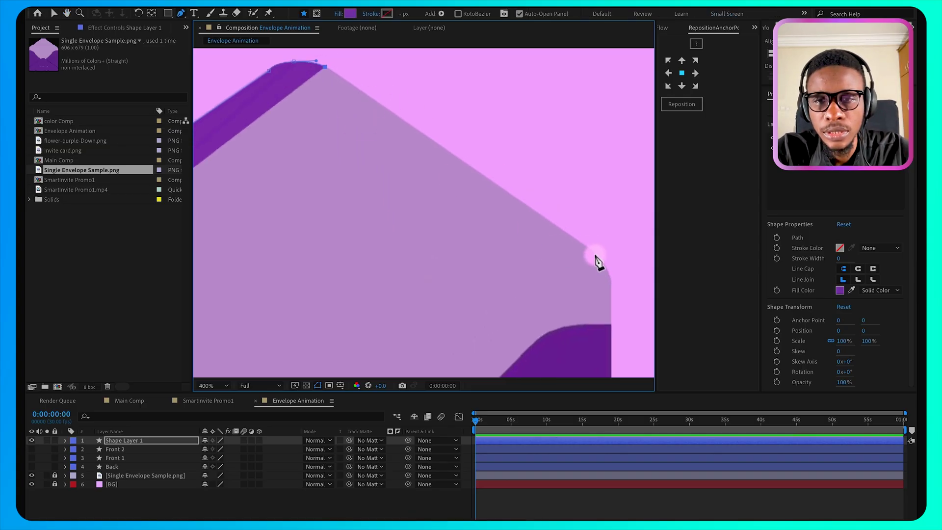
left_click_drag(595, 253, 612, 269)
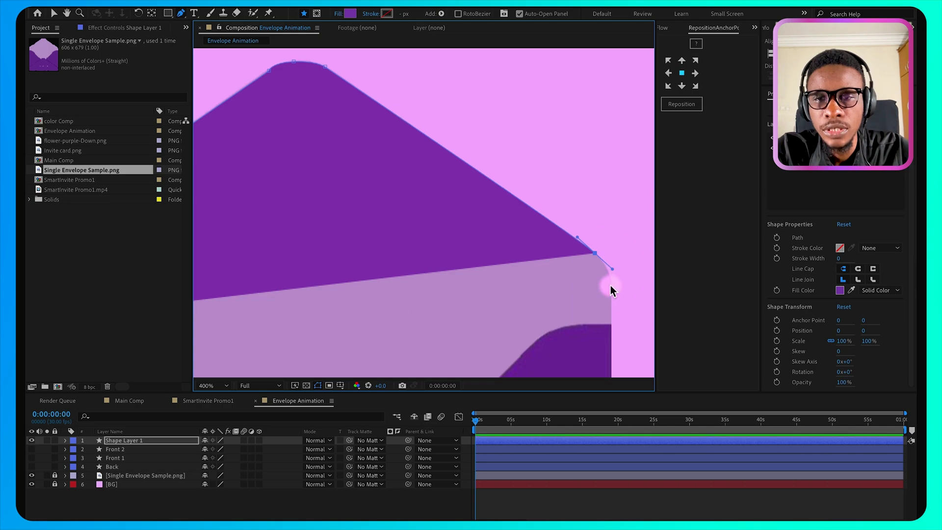
left_click(611, 287)
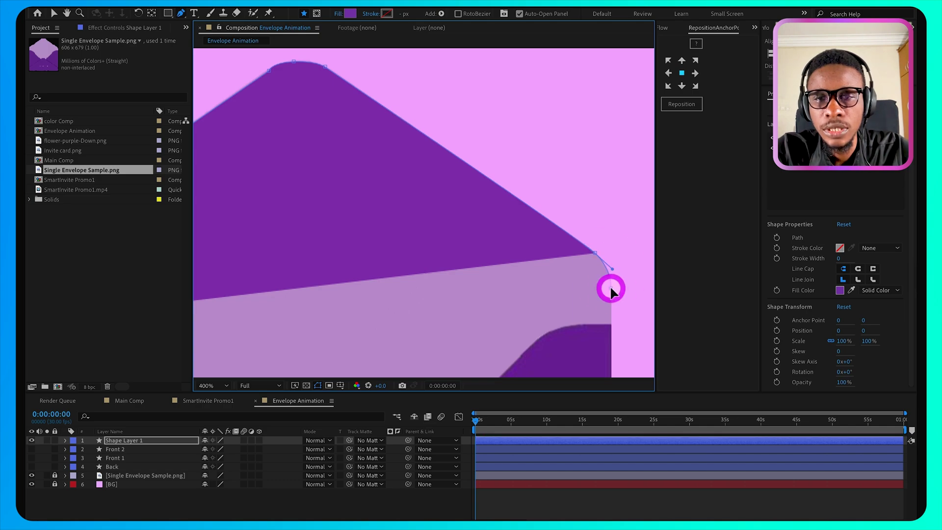
left_click(611, 325)
scroll(437, 271, "down", 1)
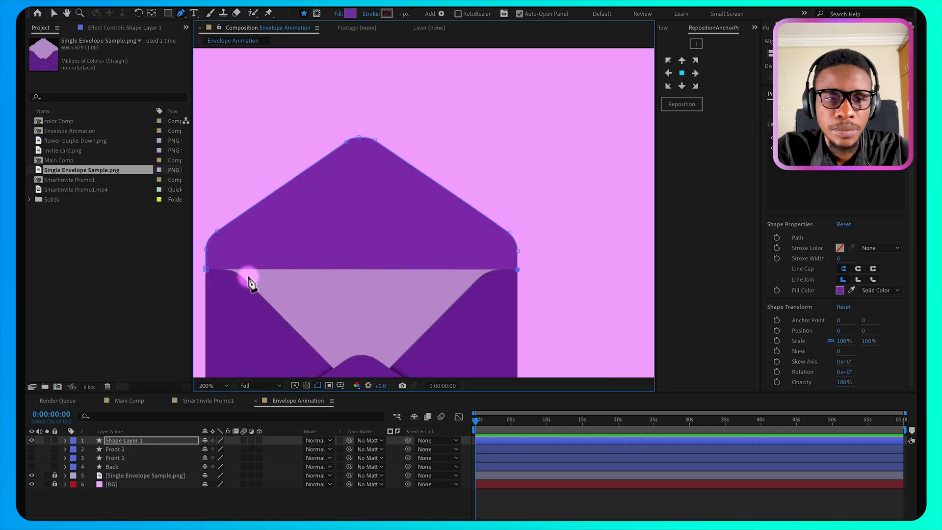
left_click(207, 270)
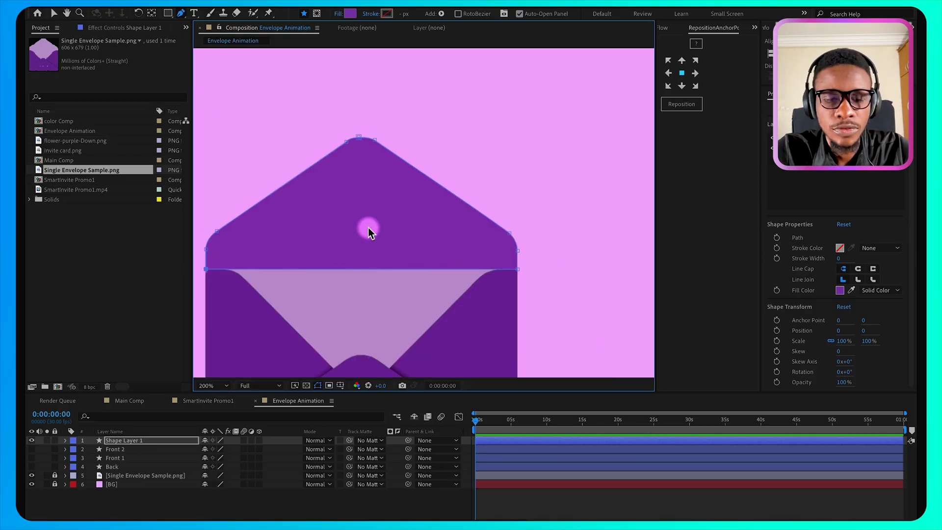
key("space")
left_click_drag(368, 227, 437, 145)
scroll(436, 206, "down", 1)
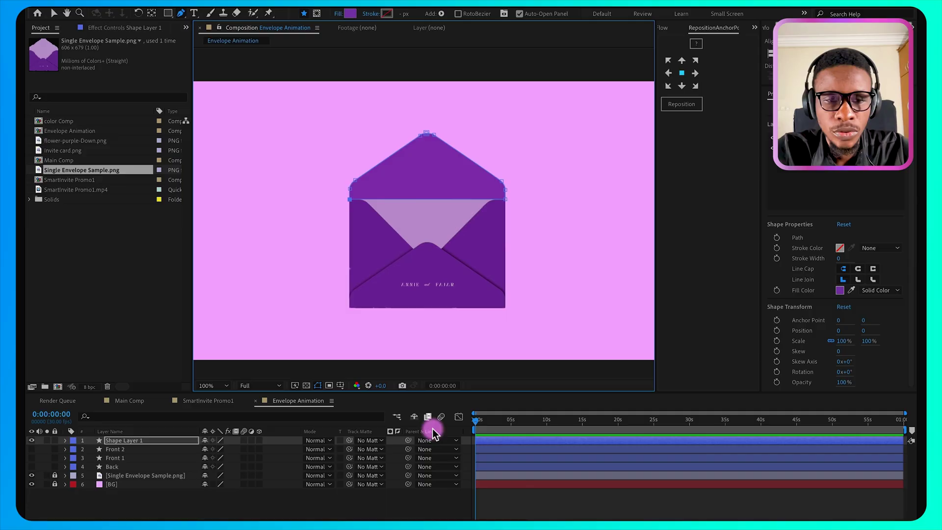
Rename the top-flap shape layer Cover.
left_click(139, 441)
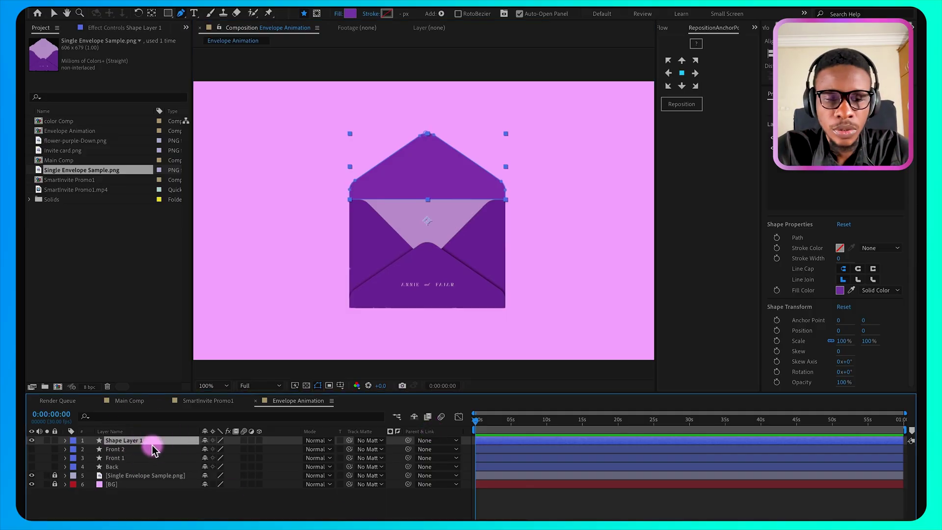
key("Return")
type("Co")
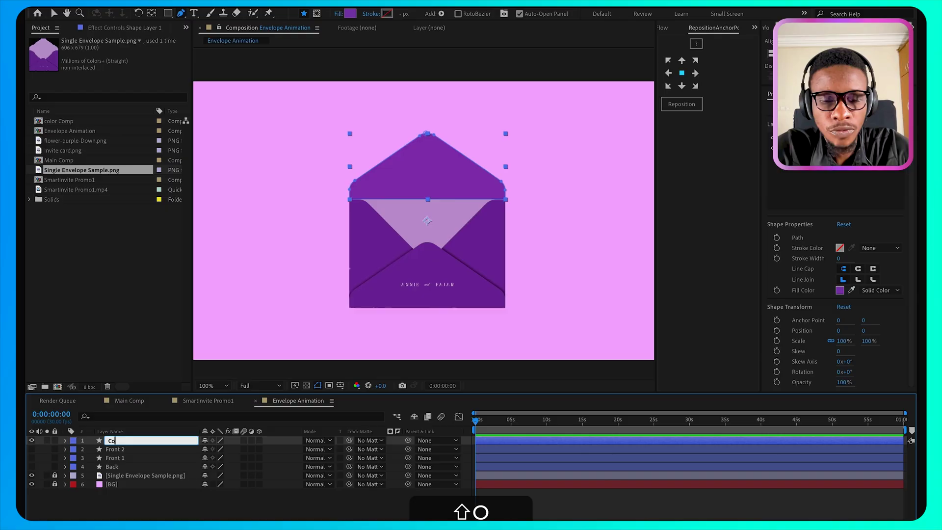
type("ver")
key("Return")
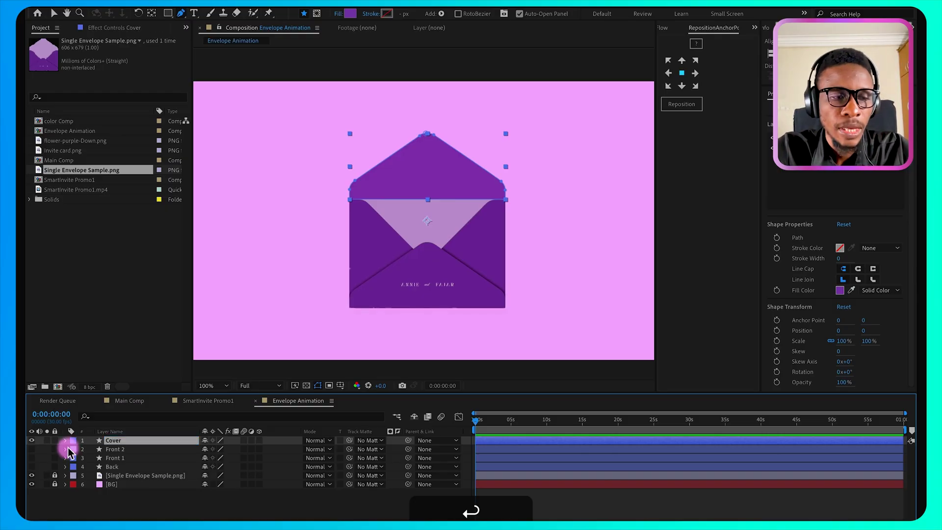
Show Front 2, Front 1 and Back, and hide Single Envelope Sample.png.
left_click_drag(32, 450, 31, 467)
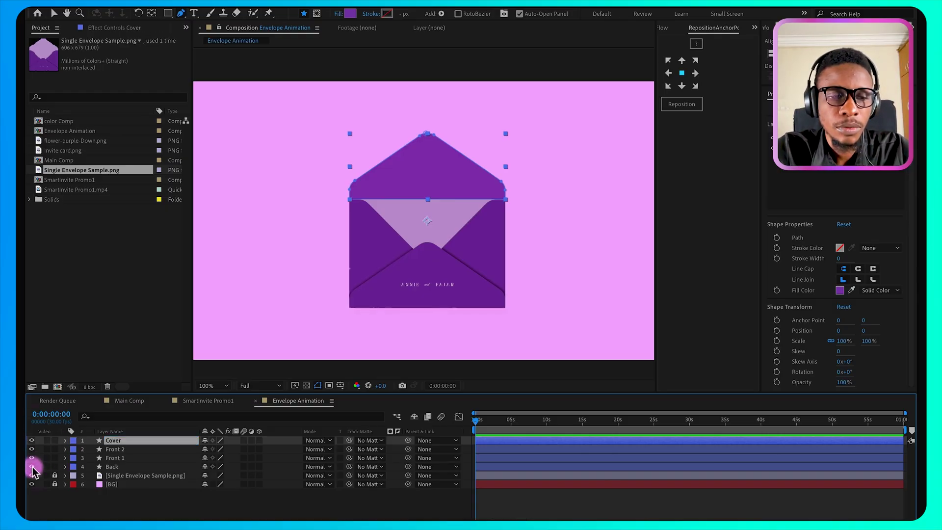
left_click(214, 509)
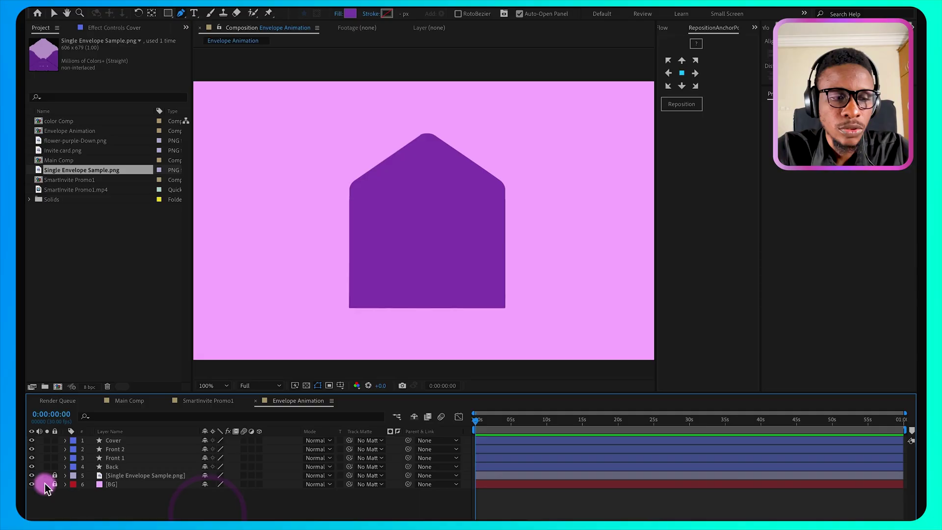
left_click(31, 475)
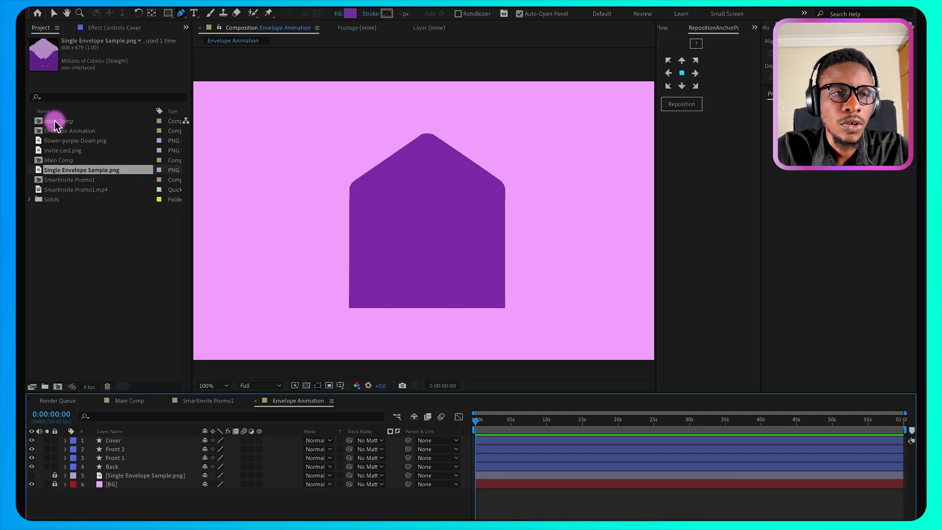
Add color Comp as a layer and align its swatches to the composition's left edge.
left_click_drag(55, 124, 80, 294)
left_click_drag(101, 354, 116, 439)
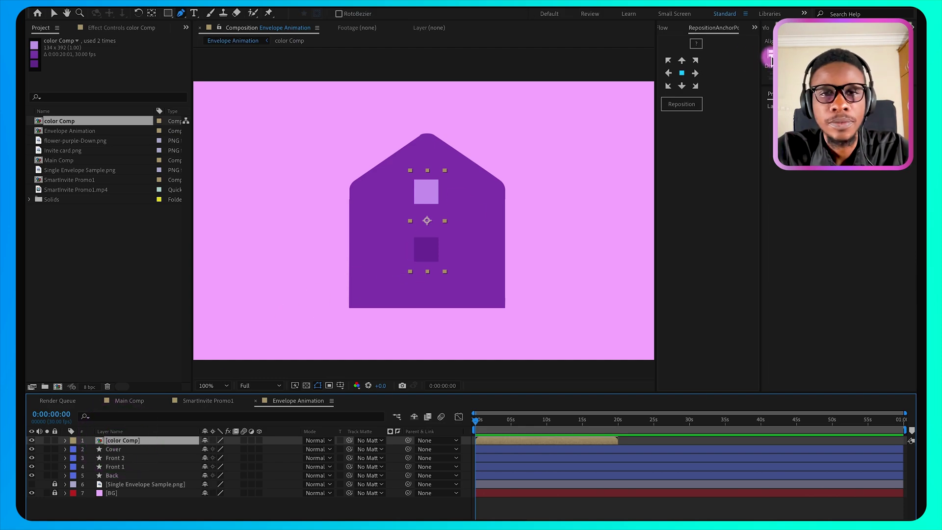
left_click(770, 53)
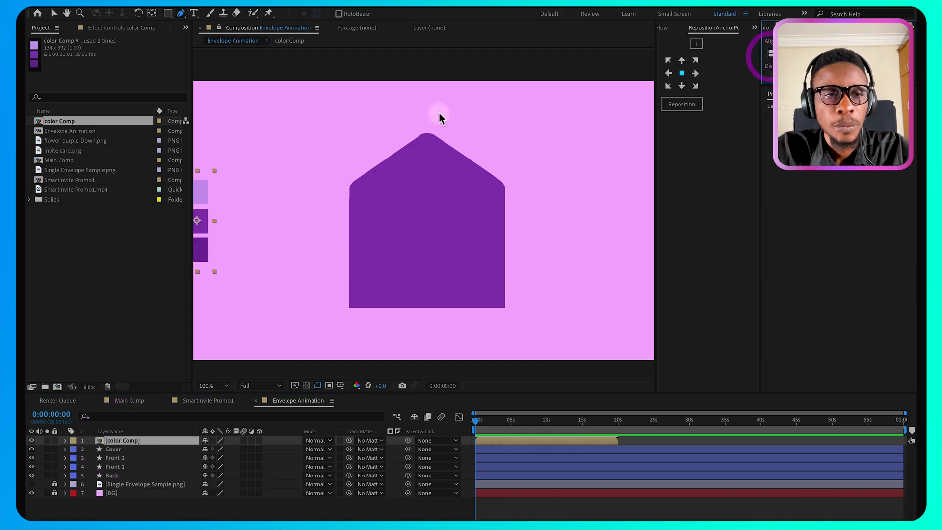
Sample swatch fills: Back lightest, Front 1 middle purple, Front 2 darkest.
left_click(151, 475)
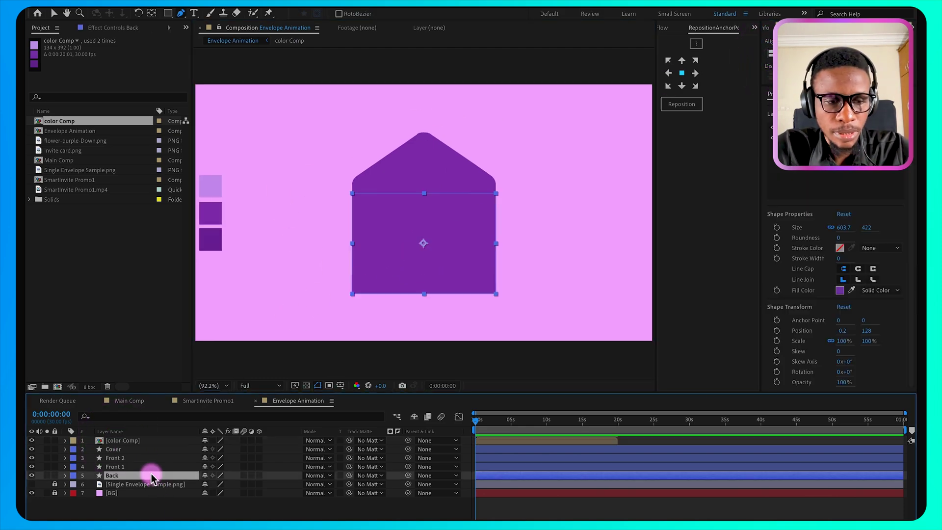
left_click(851, 290)
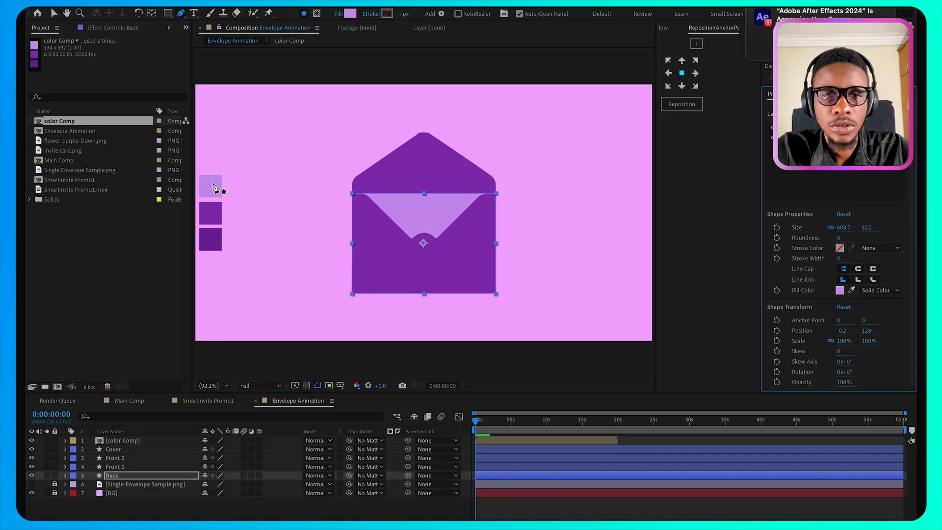
left_click(213, 186)
left_click(119, 469)
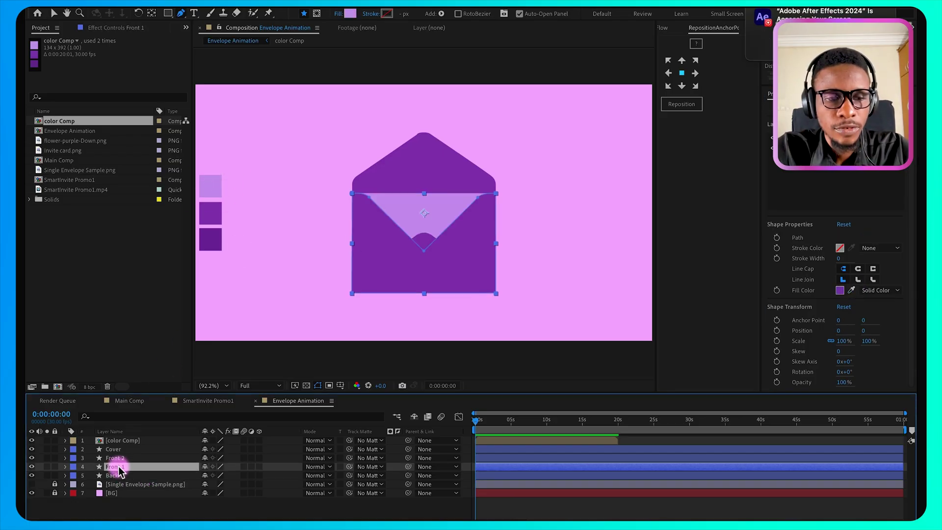
left_click(851, 290)
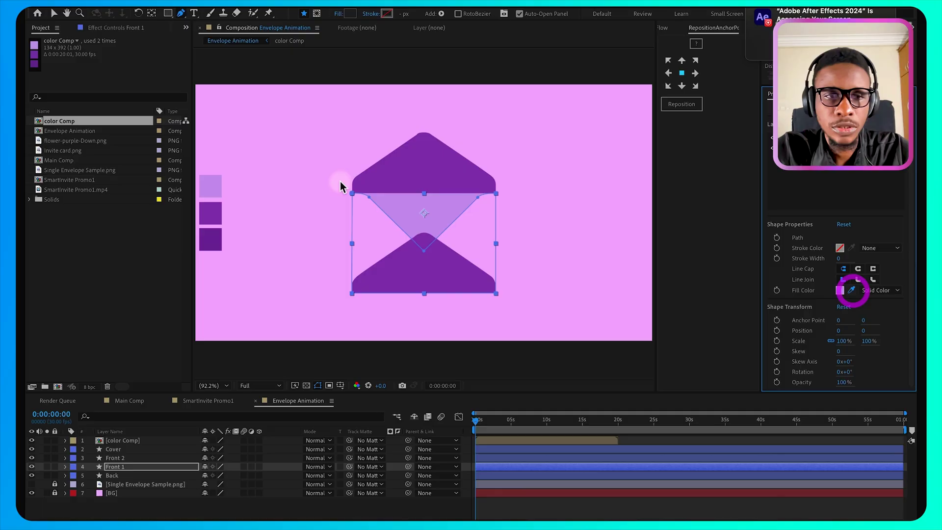
left_click(214, 215)
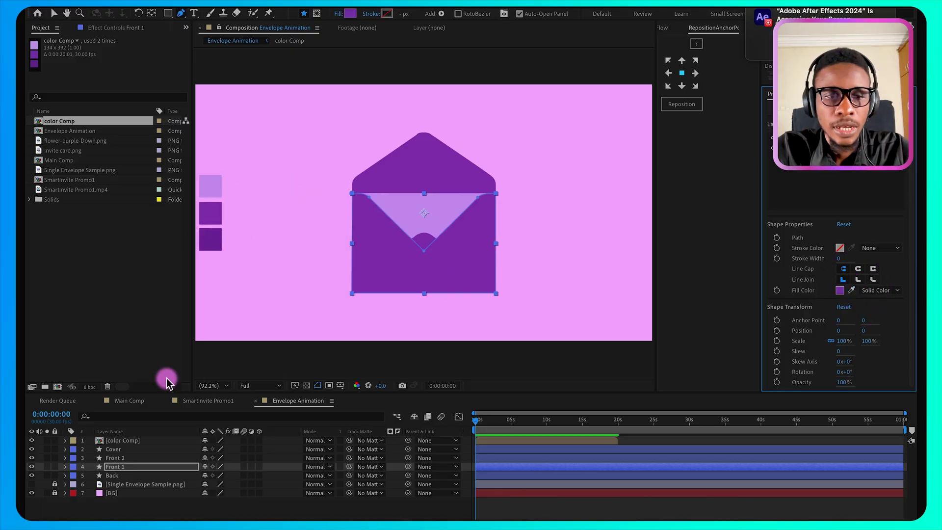
left_click(132, 457)
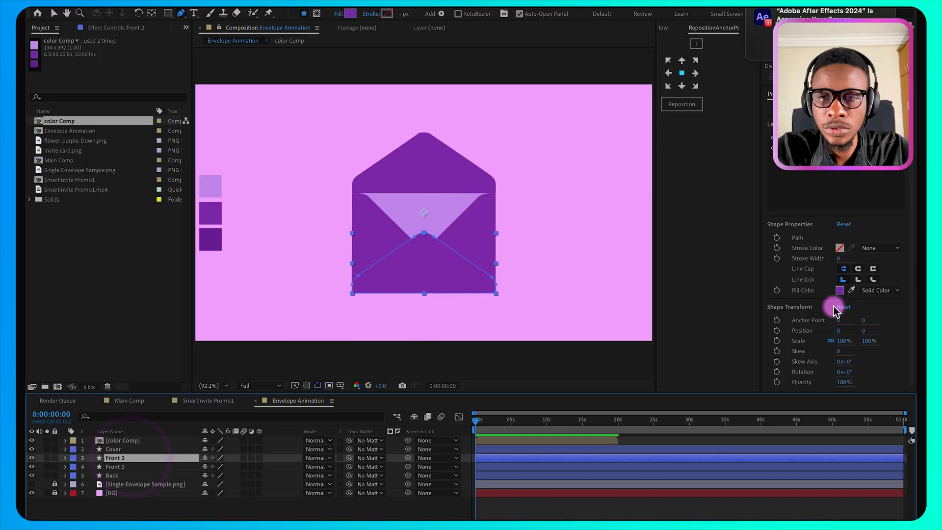
left_click(851, 291)
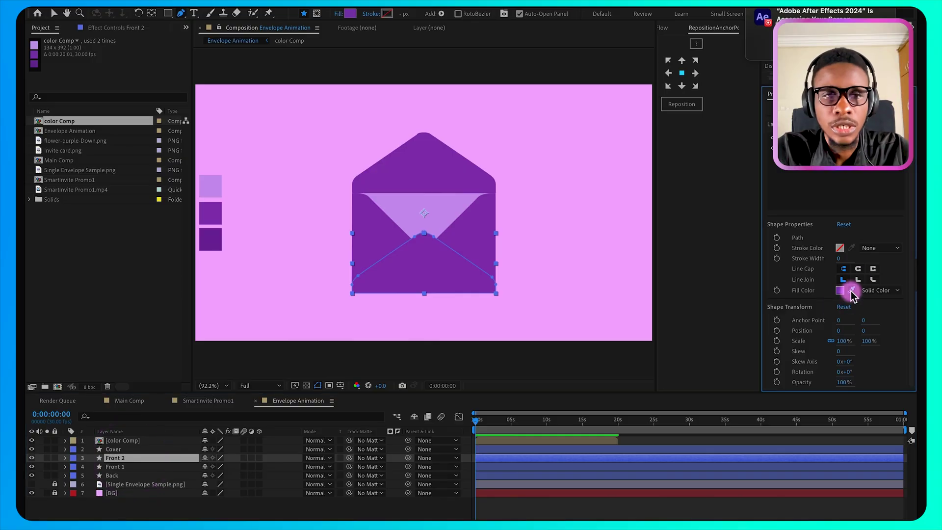
left_click(209, 246)
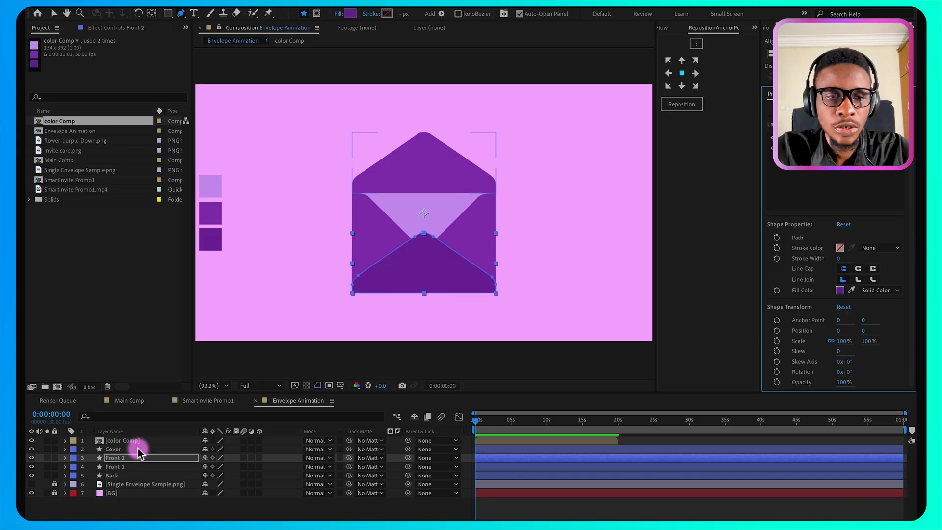
Fill the Cover layer with the light lavender swatch colour.
left_click(130, 441)
left_click(139, 449)
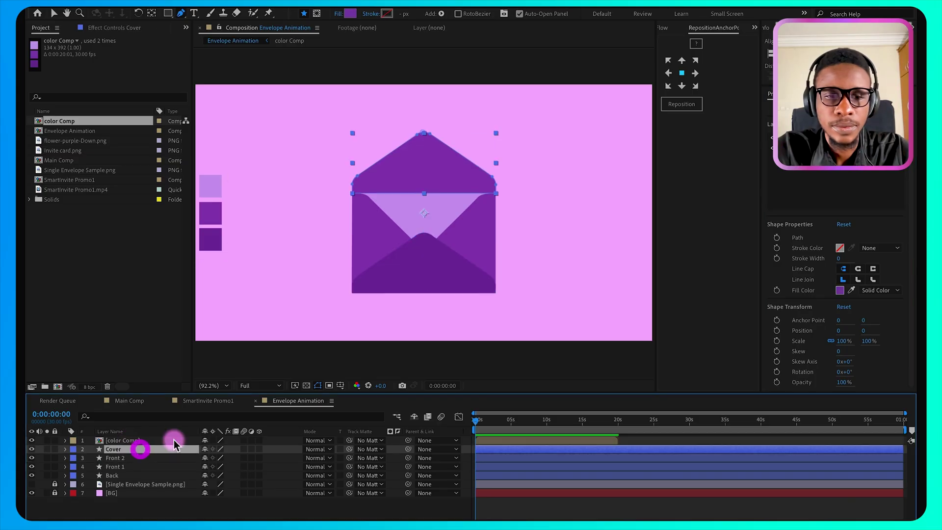
left_click(851, 290)
left_click(433, 195)
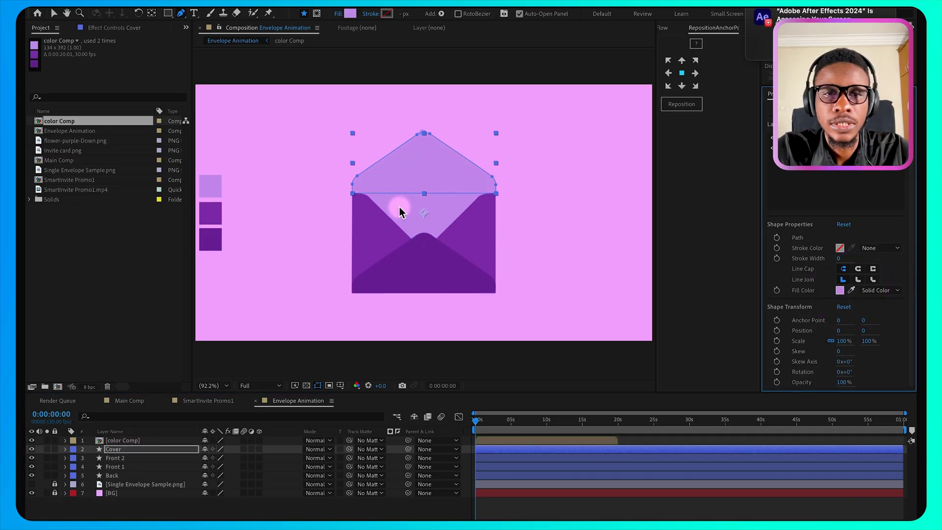
left_click(446, 511)
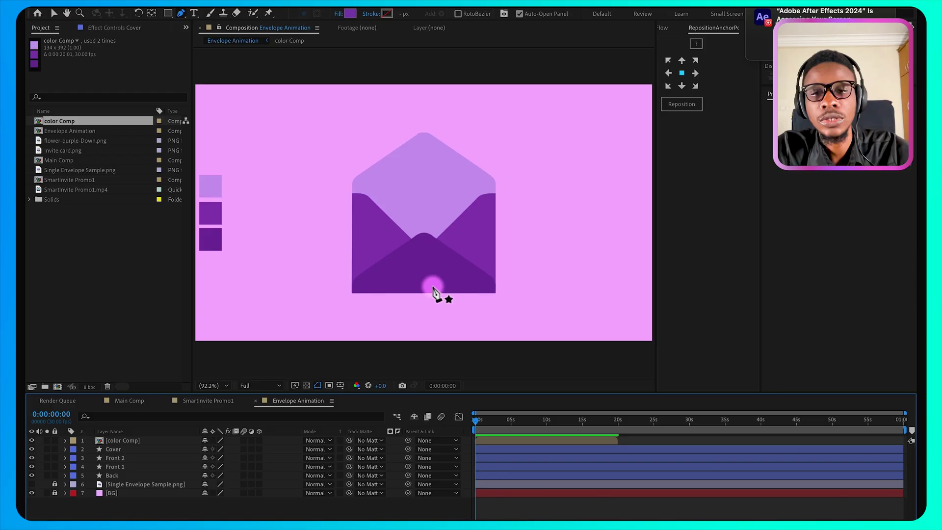
left_click(271, 460)
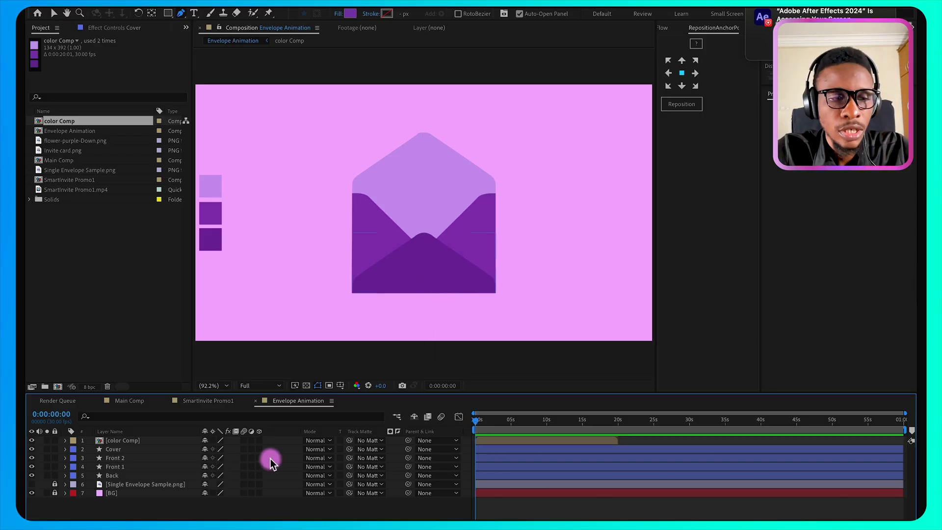
key("v")
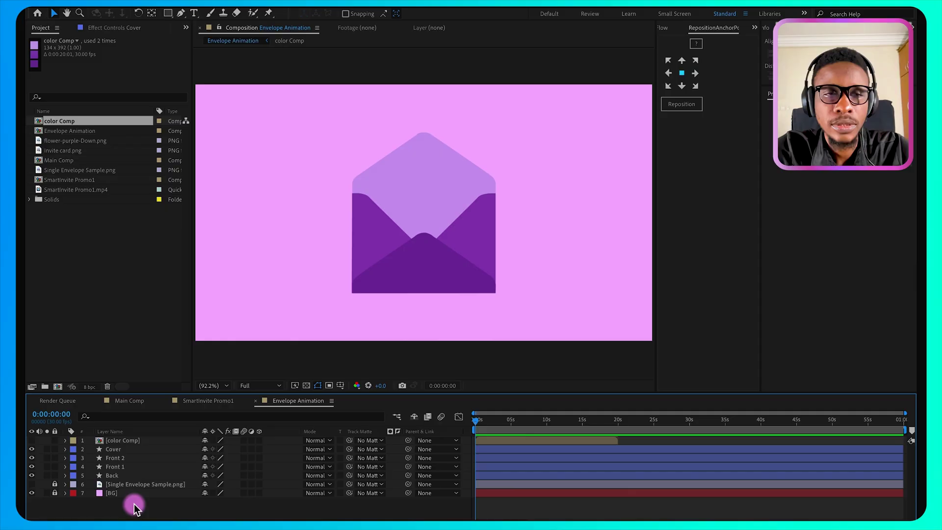
Add a null layer named Envelope control.
left_click(211, 3)
mouse_move(255, 6)
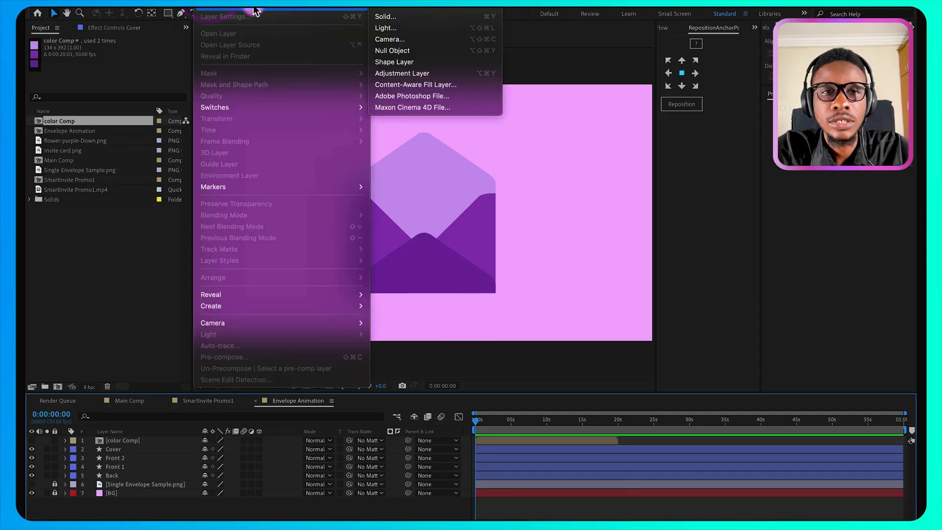
left_click(406, 51)
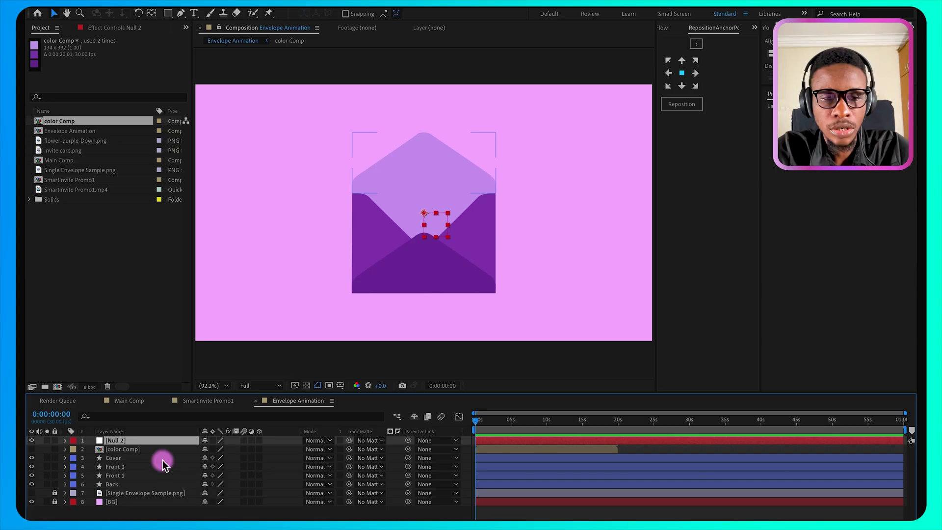
key("Return")
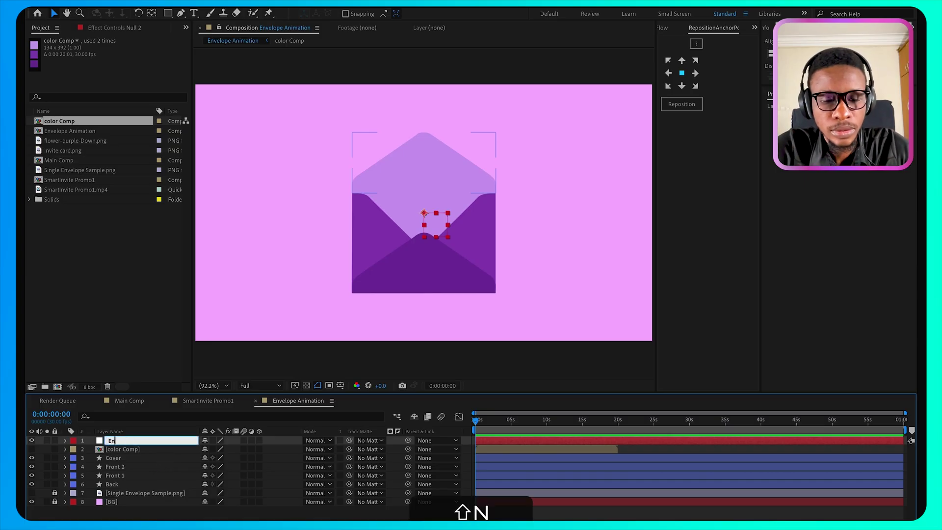
type("Envelope")
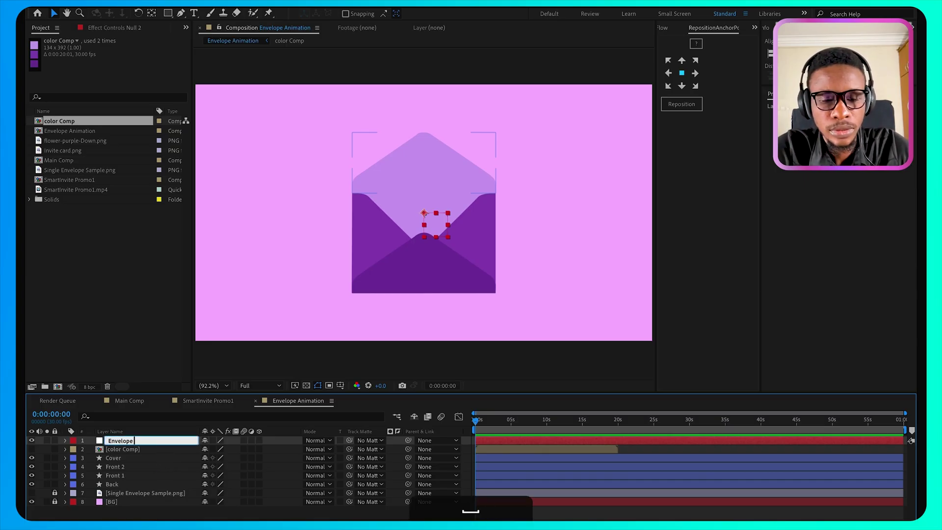
type(" control")
key("Return")
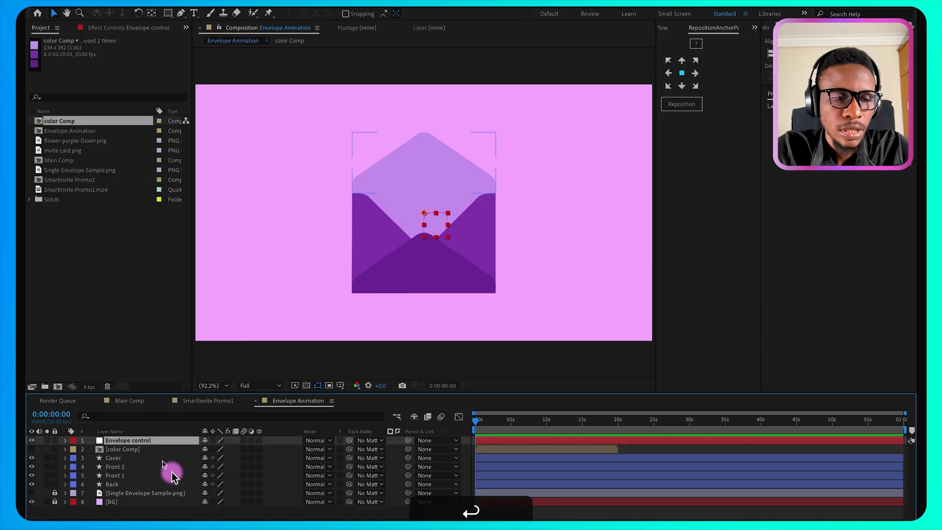
Parent Cover, Front 2, Front 1 and Back to Envelope control.
left_click(113, 484)
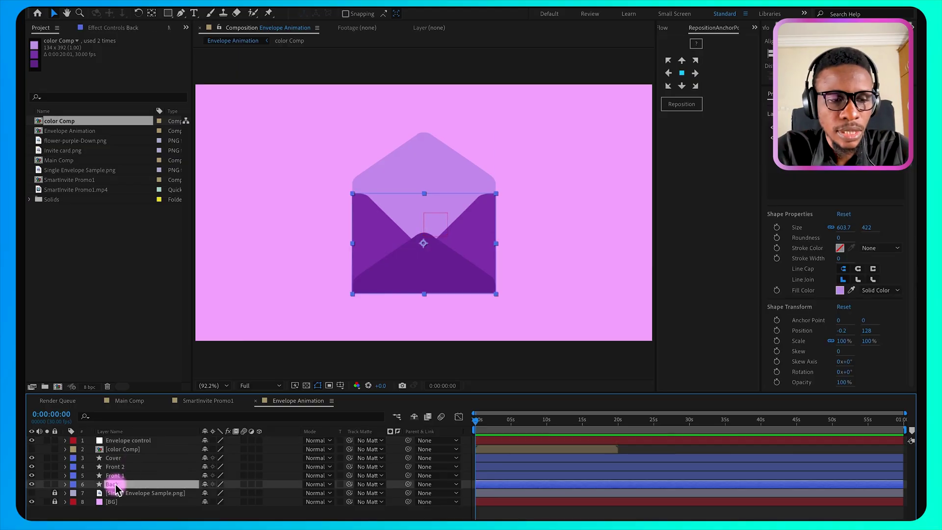
left_click(117, 458, "shift")
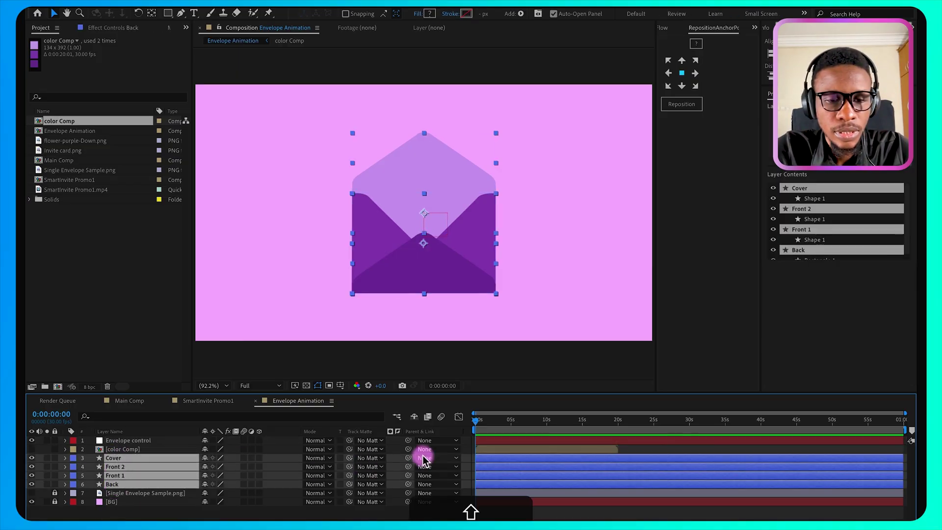
left_click_drag(408, 458, 132, 444)
left_click(164, 442)
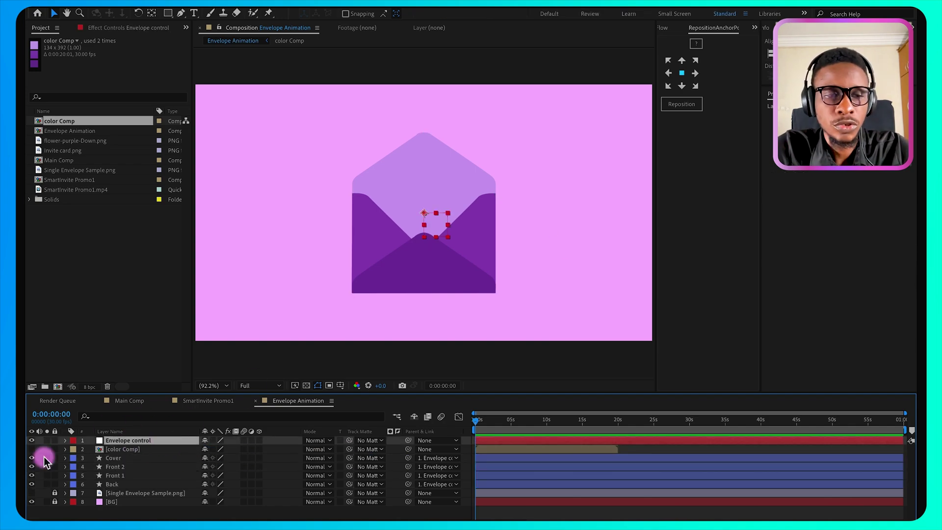
Hide the Envelope control null and lower its Position to 960, 640.
left_click(31, 440)
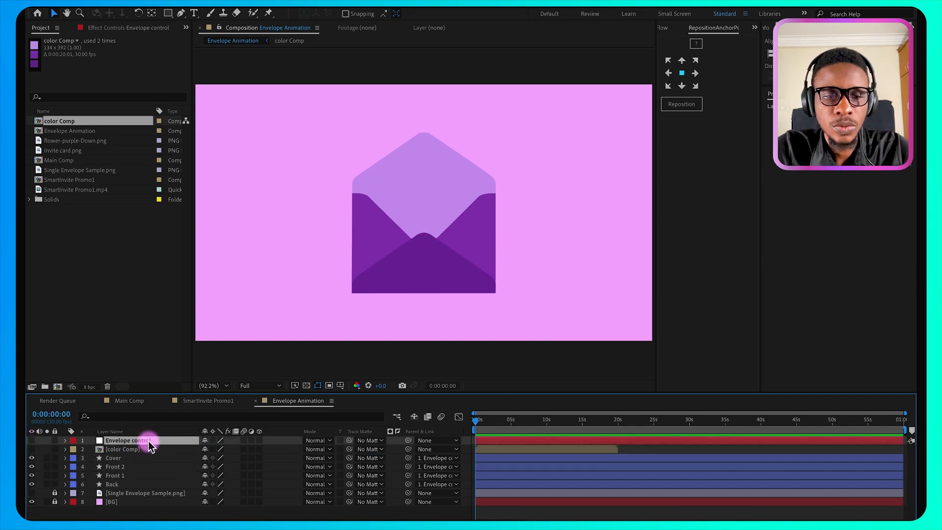
key("p")
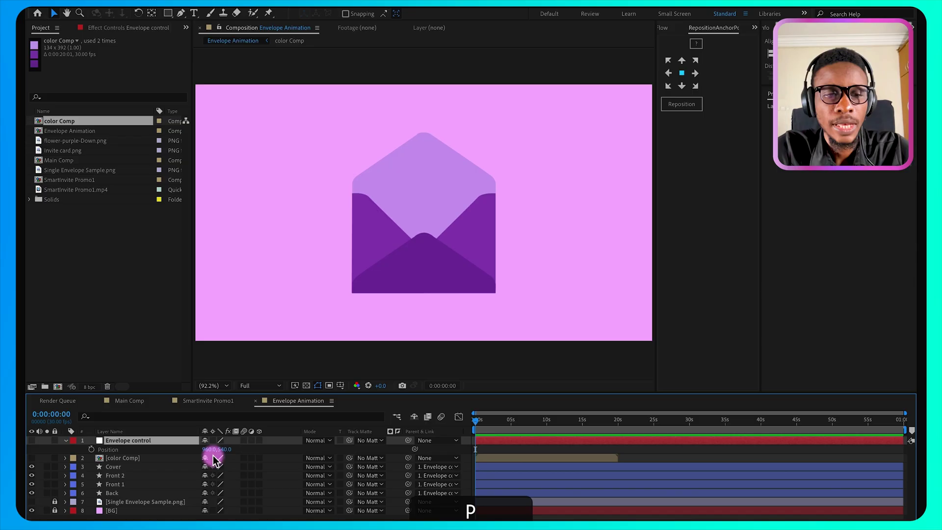
left_click_drag(225, 449, 301, 426)
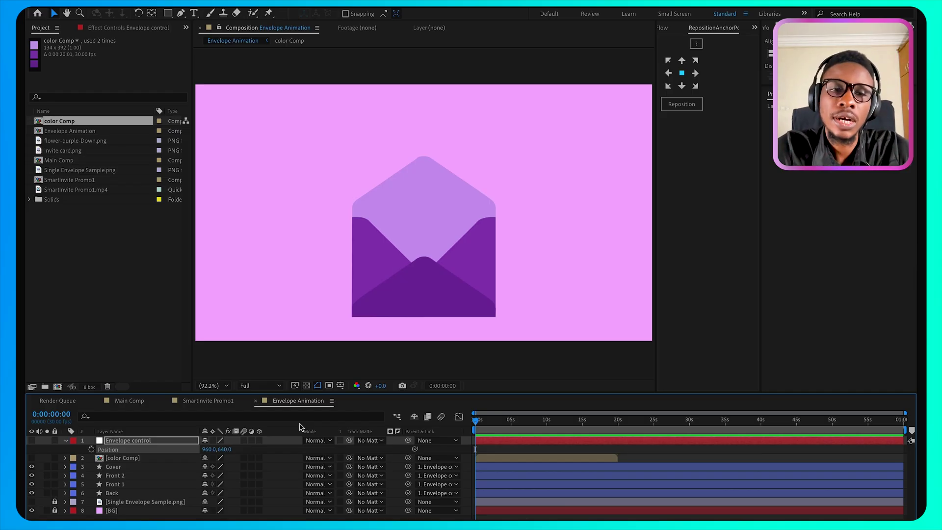
Check the envelope in Main Comp and SmartInvite Promo1, then return to Envelope Animation.
left_click(129, 400)
mouse_move(505, 422)
left_mouse_down()
mouse_move(478, 421)
mouse_move(524, 424)
mouse_move(482, 423)
mouse_move(490, 423)
left_mouse_up()
left_click(203, 406)
left_click(292, 400)
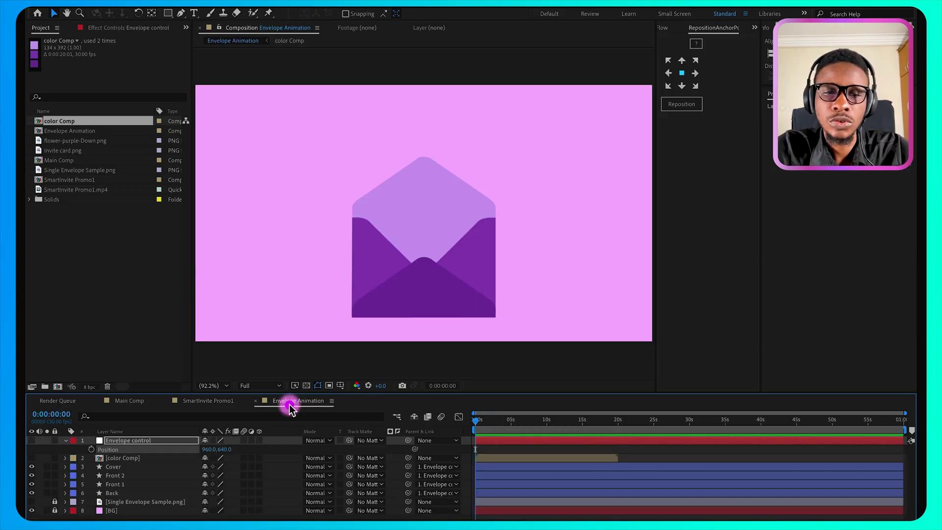
left_click(503, 449)
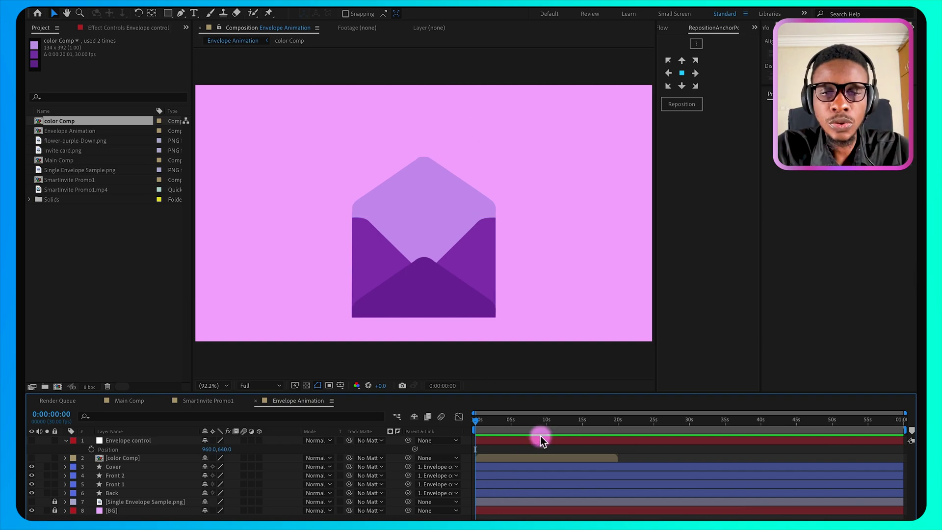
Expand the Cover layer through Contents and Shape 1 to reveal its Path 1 property.
left_click(489, 468)
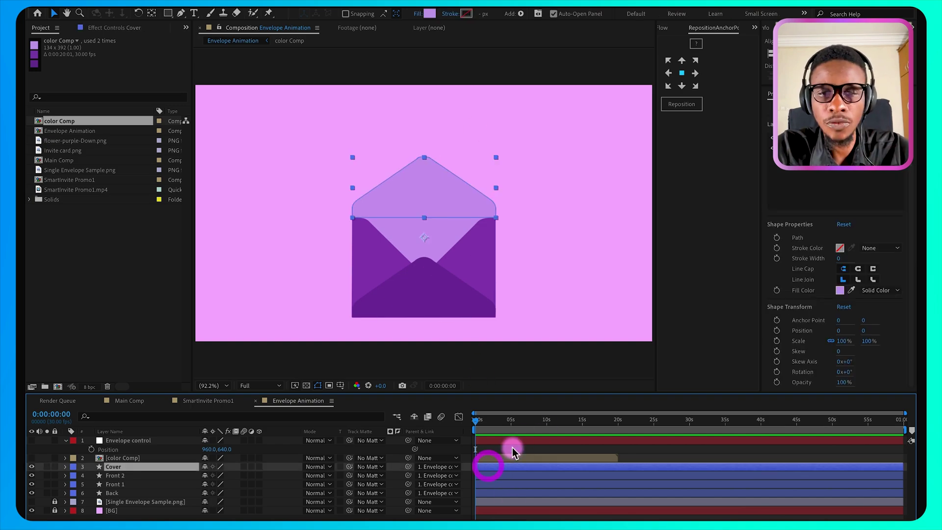
left_click(65, 467)
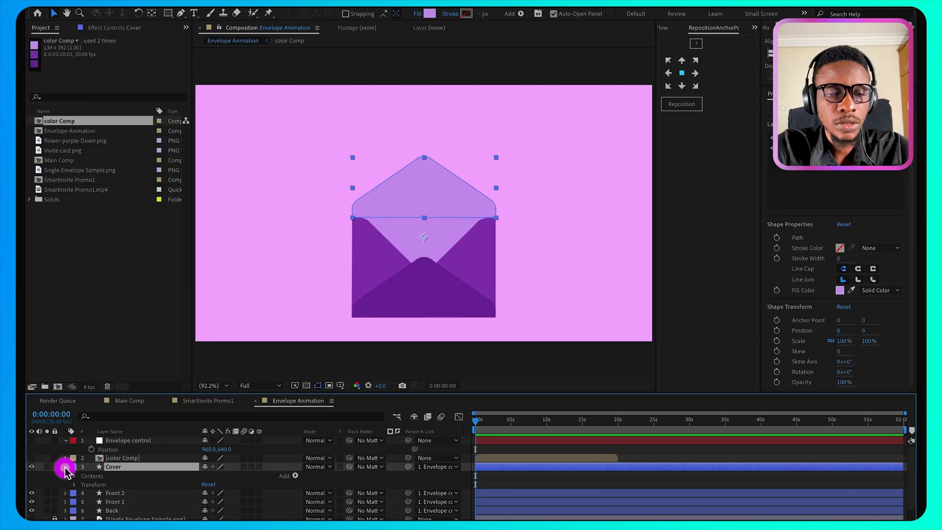
left_click(75, 476)
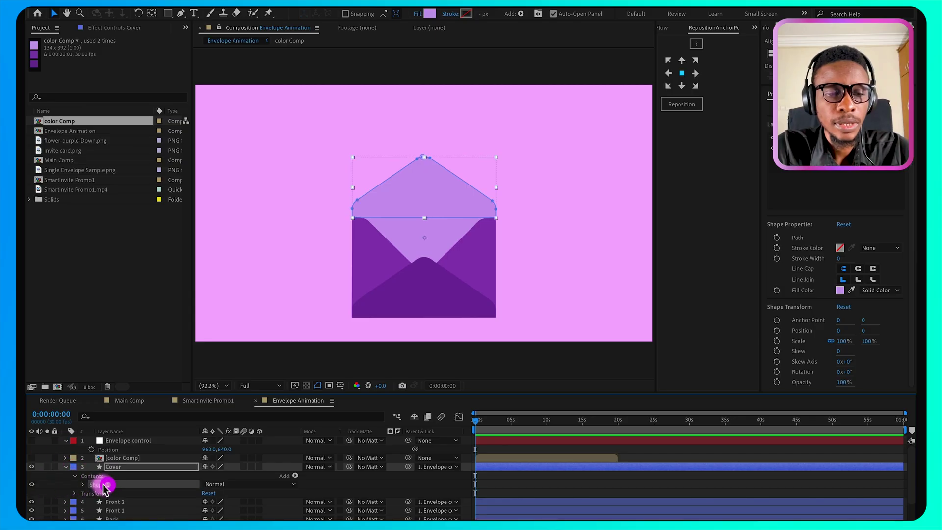
left_click(83, 484)
left_click(101, 489)
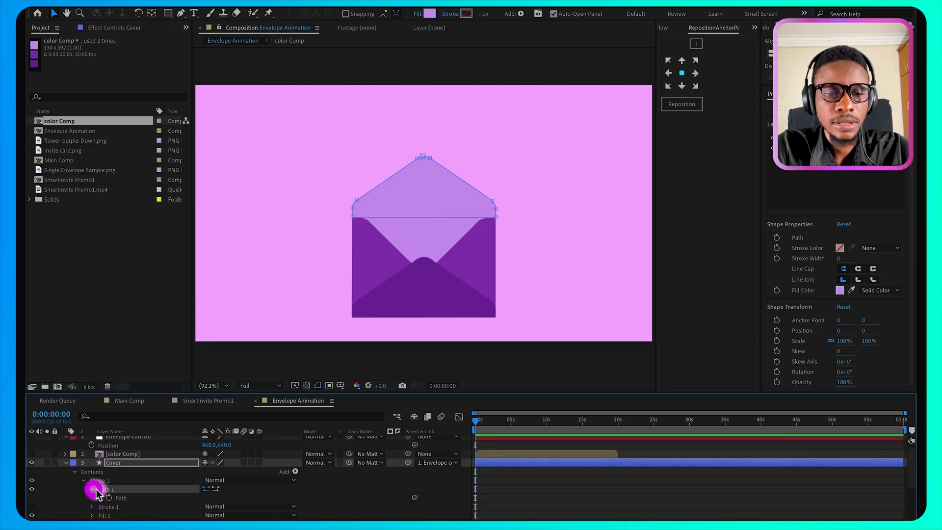
left_click(93, 488)
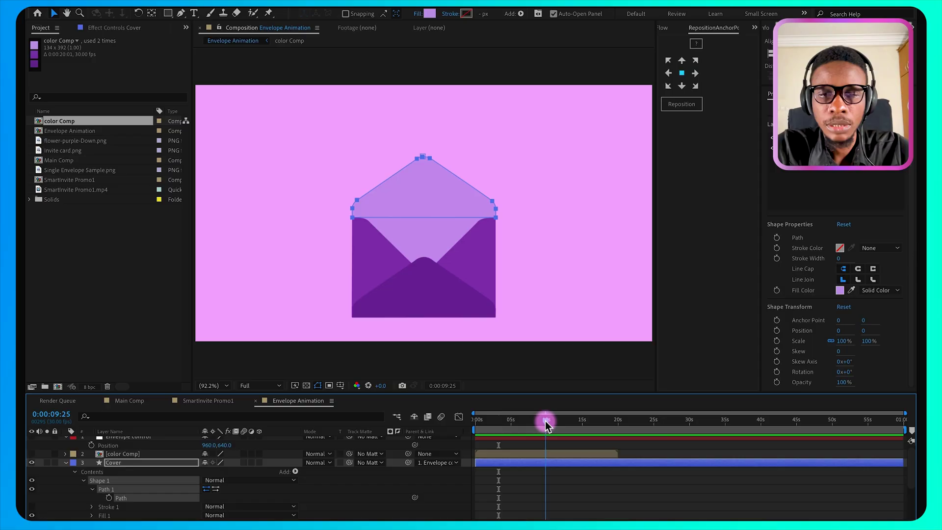
End the work area at 10 seconds and trim the comp to it.
left_click_drag(546, 421, 549, 421)
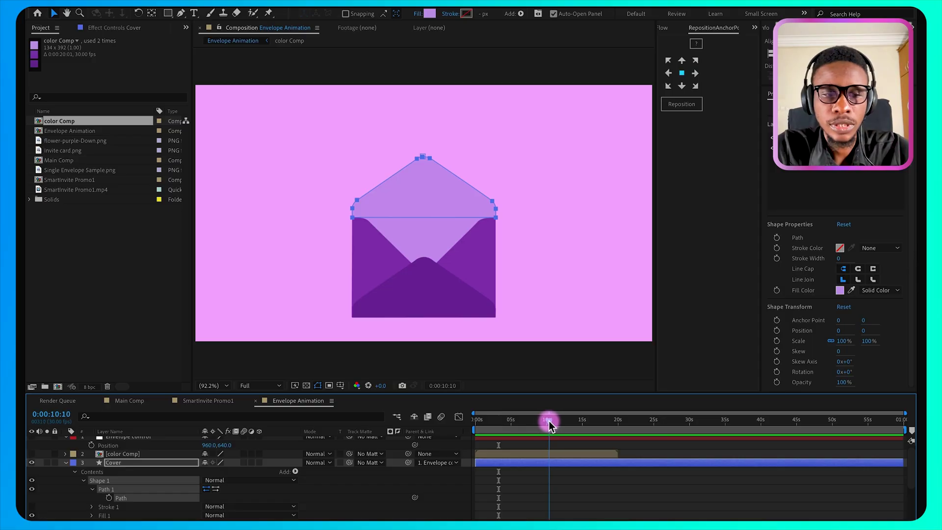
key("n")
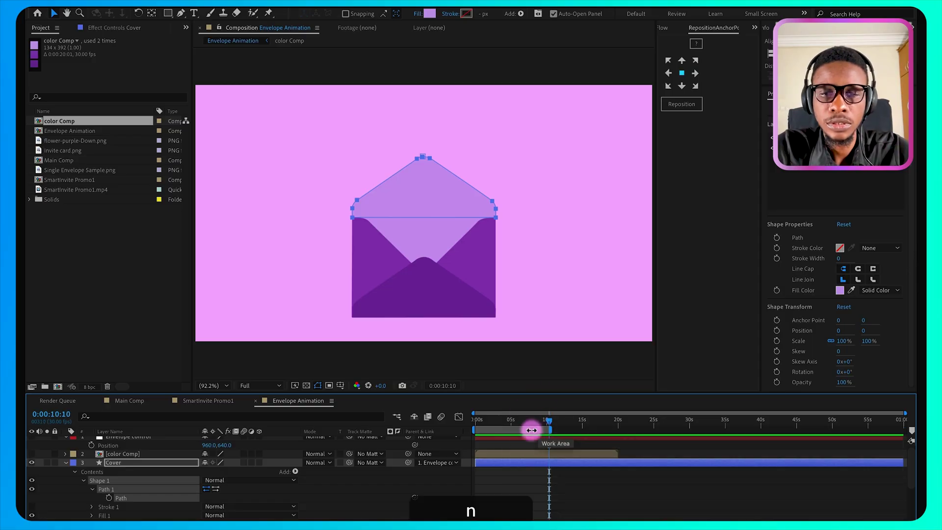
right_click(532, 431)
left_click(544, 461)
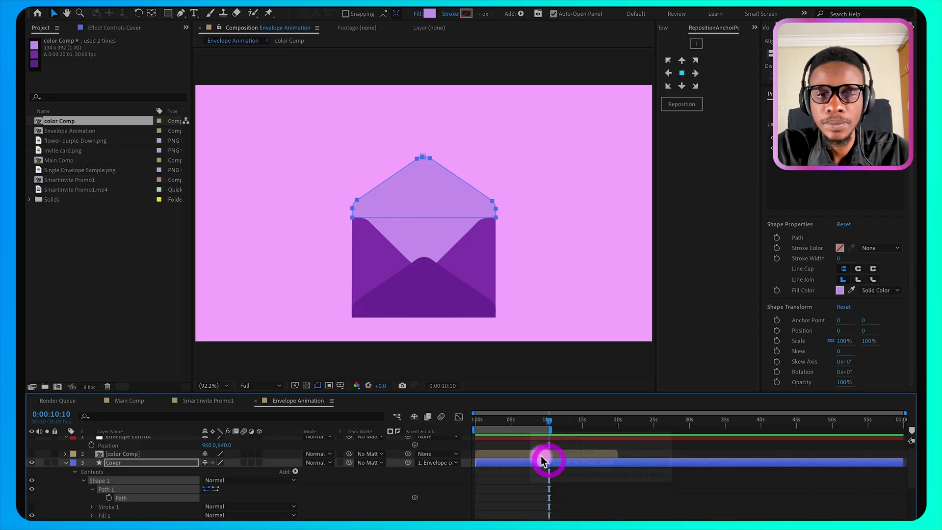
left_click_drag(524, 427, 559, 423)
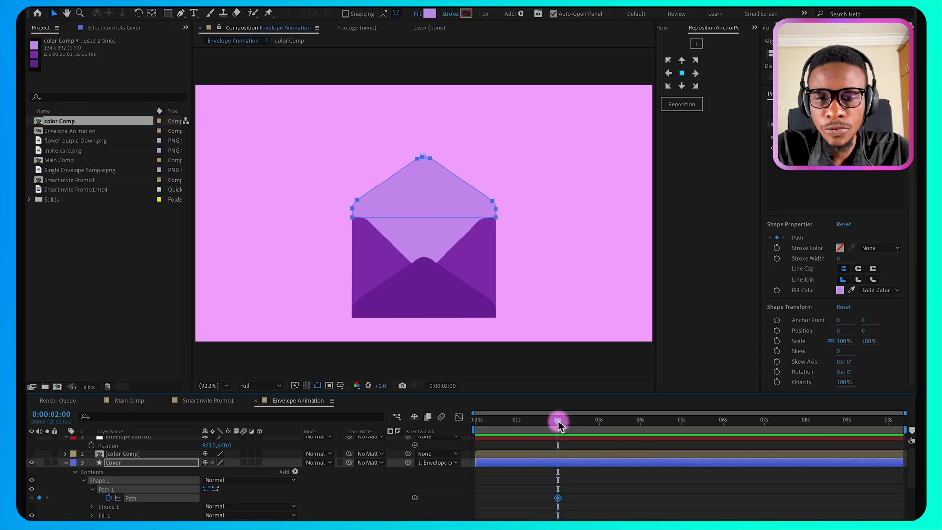
At 3 seconds, flip the Cover path straight down so the flap closes.
left_click_drag(559, 424, 599, 420)
double_click(423, 156)
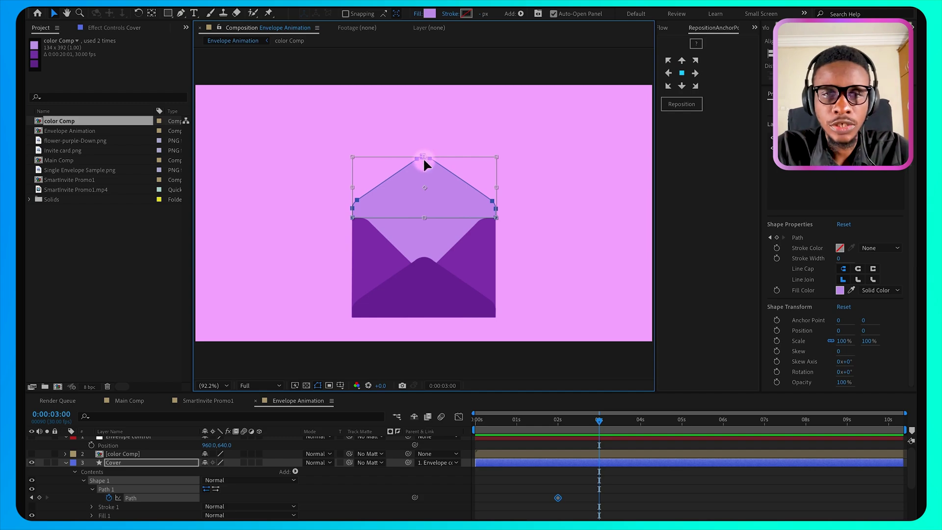
key("shift")
left_click_drag(424, 157, 421, 281)
Preview the flap folding shut, then return to where it closes.
left_click_drag(521, 420, 497, 423)
key("space")
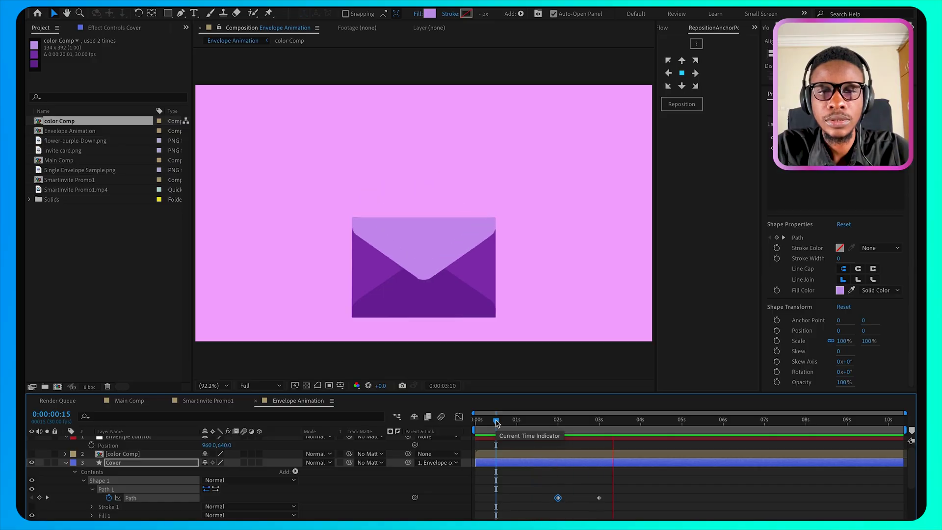
key("space")
left_click_drag(511, 420, 580, 425)
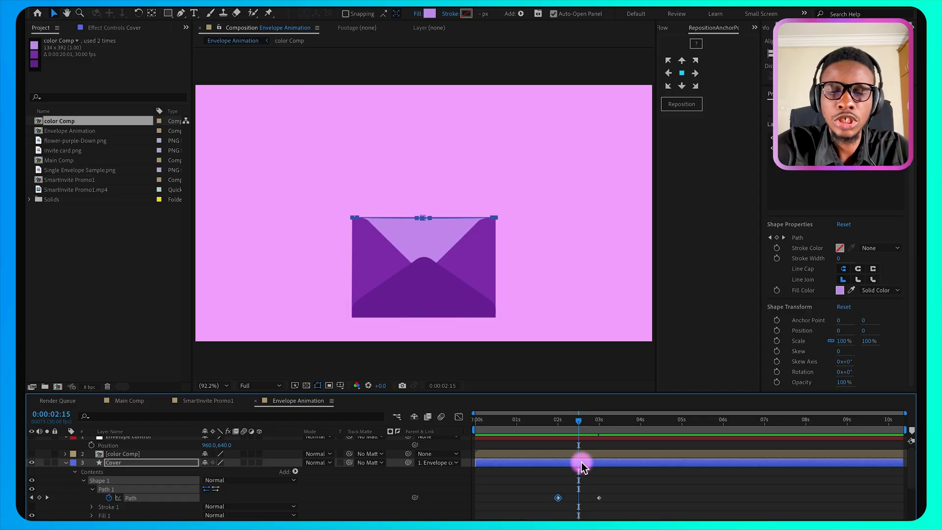
Split the Cover flap layer at the current time, creating Cover 2.
key("shift+super+d")
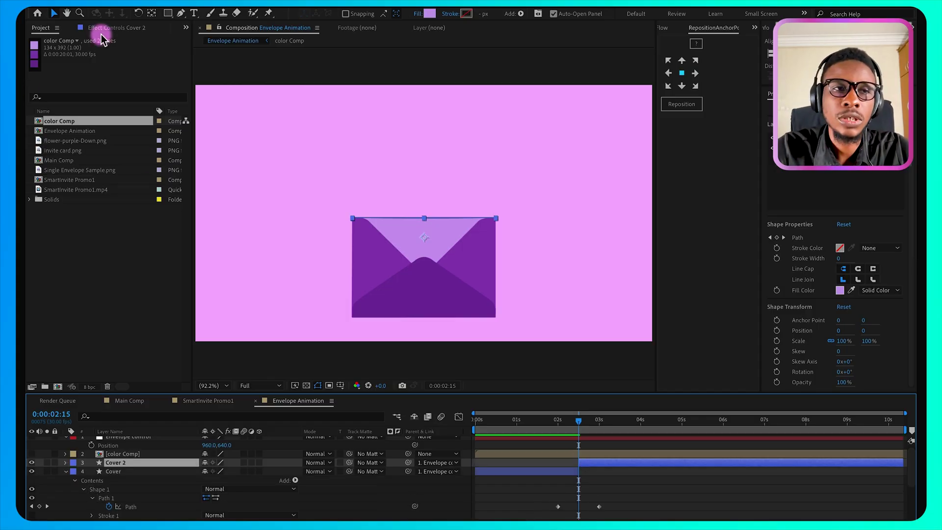
left_click(135, 4)
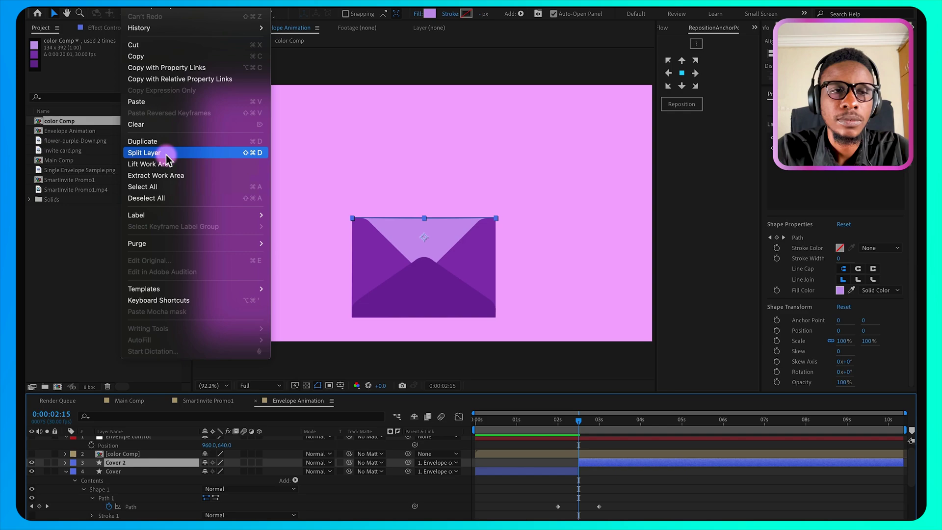
left_click(594, 475)
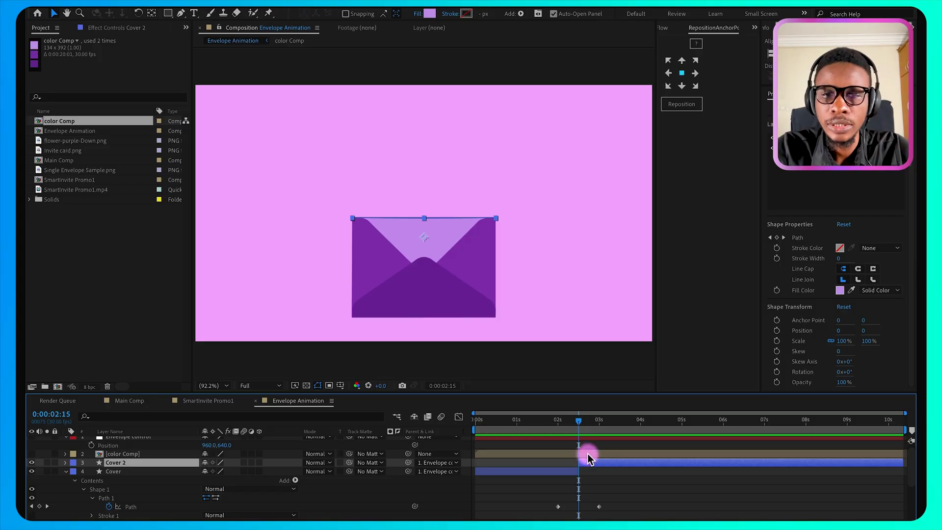
Fill the closed Cover 2 flap with the envelope's sampled dark purple, then preview.
left_click_drag(580, 422, 603, 423)
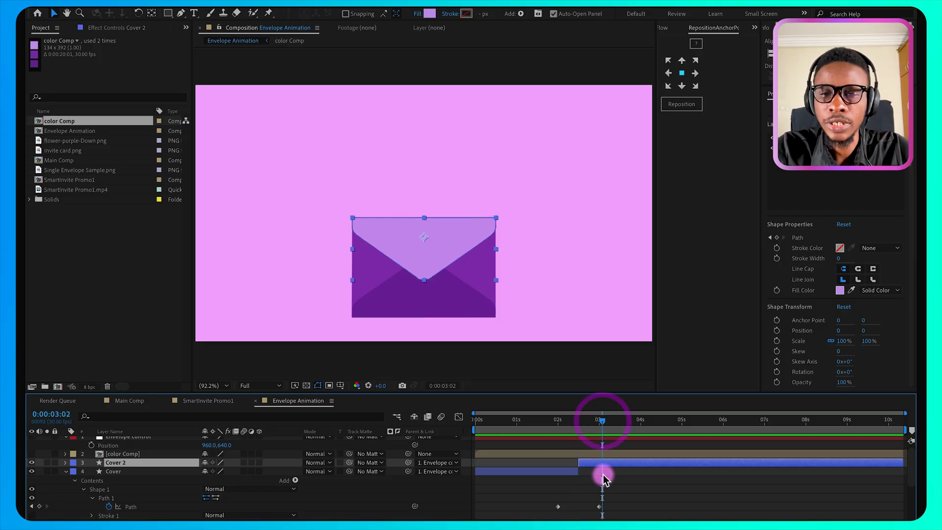
left_click(897, 316)
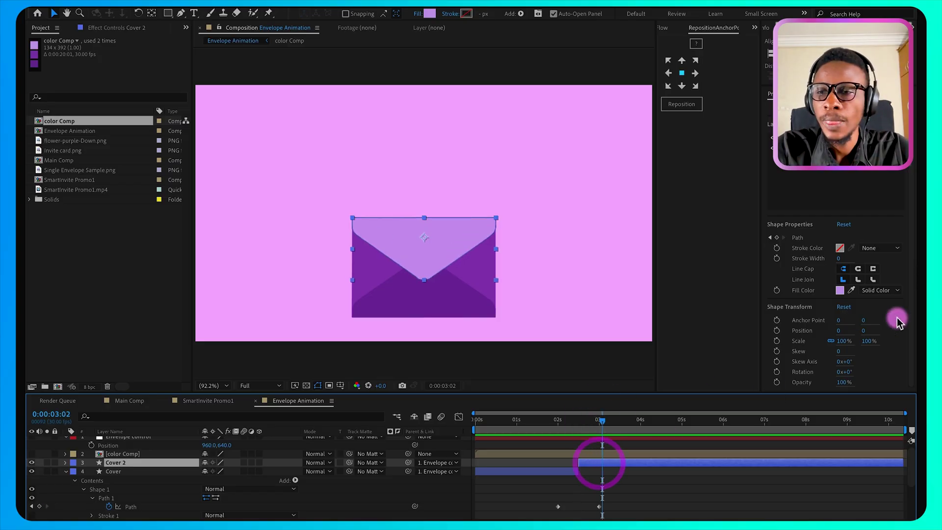
left_click(851, 291)
left_click(424, 296)
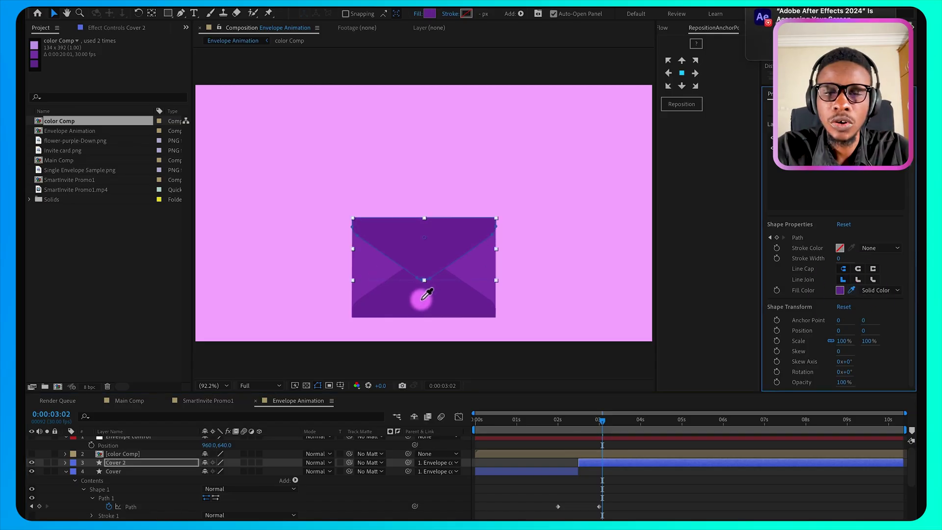
left_click_drag(591, 421, 474, 445)
key("space")
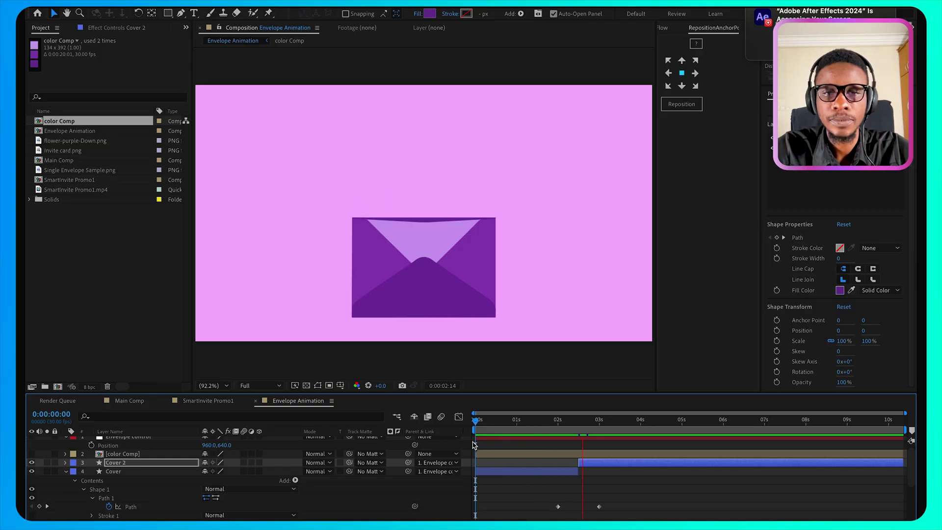
key("space")
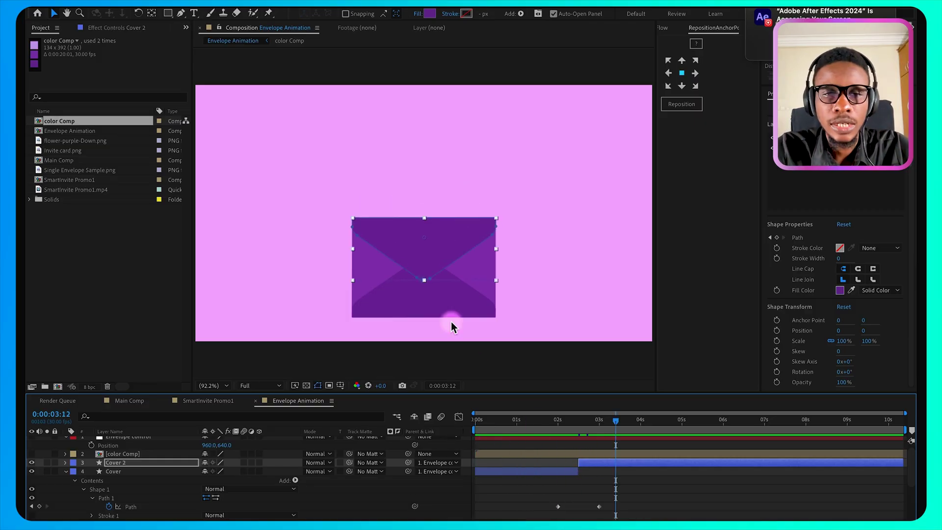
Add a Drop Shadow layer style to the Front 2 layer.
left_click(436, 304)
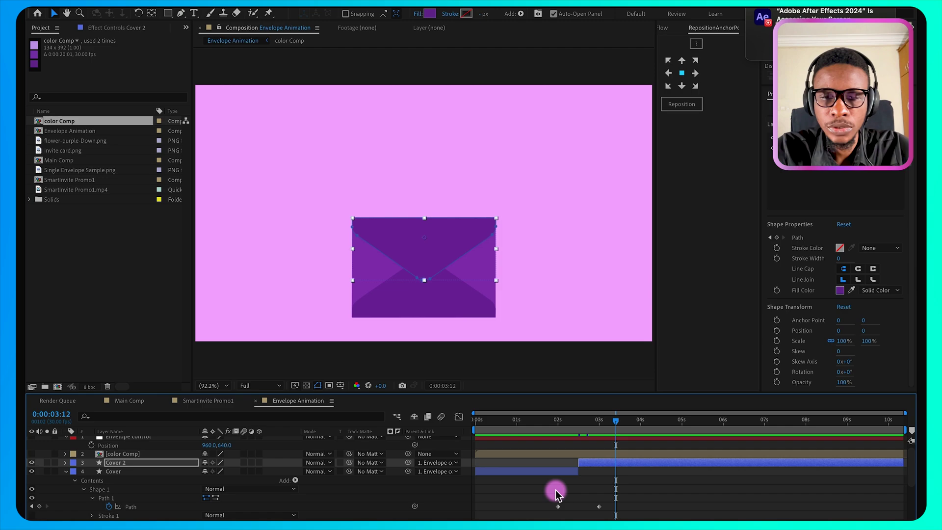
scroll(557, 490, "down", 3)
left_click(124, 489)
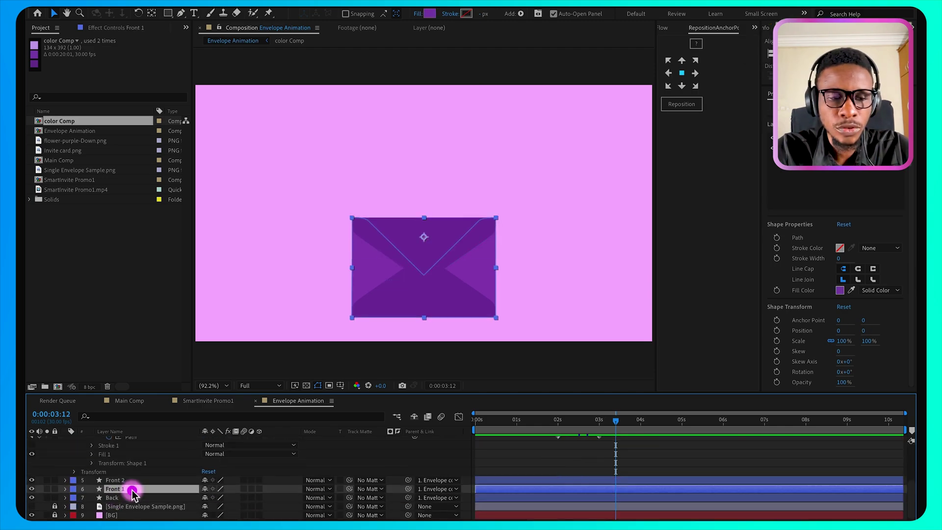
left_click(126, 480)
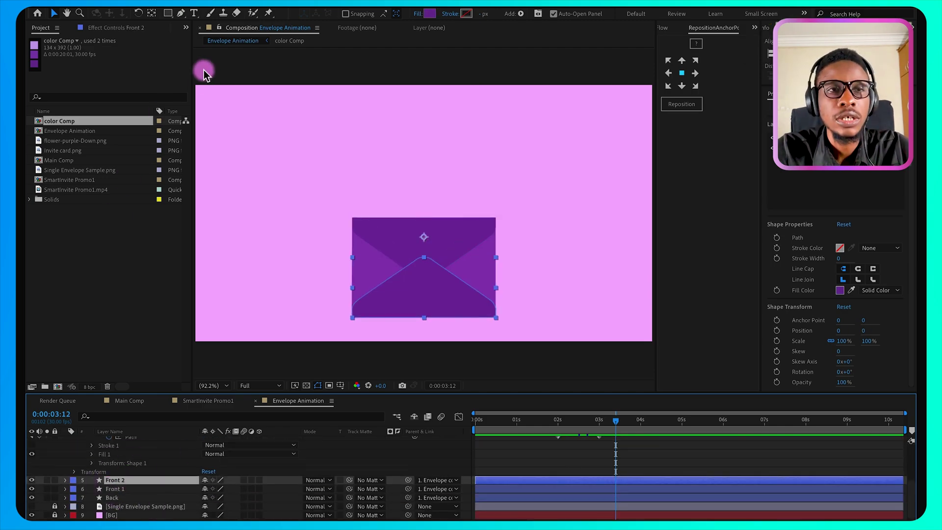
left_click(208, 7)
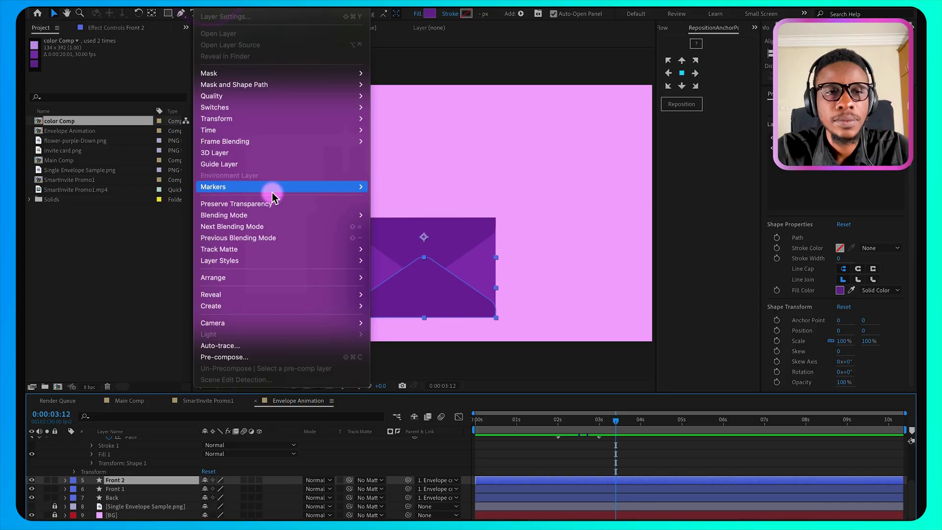
mouse_move(312, 259)
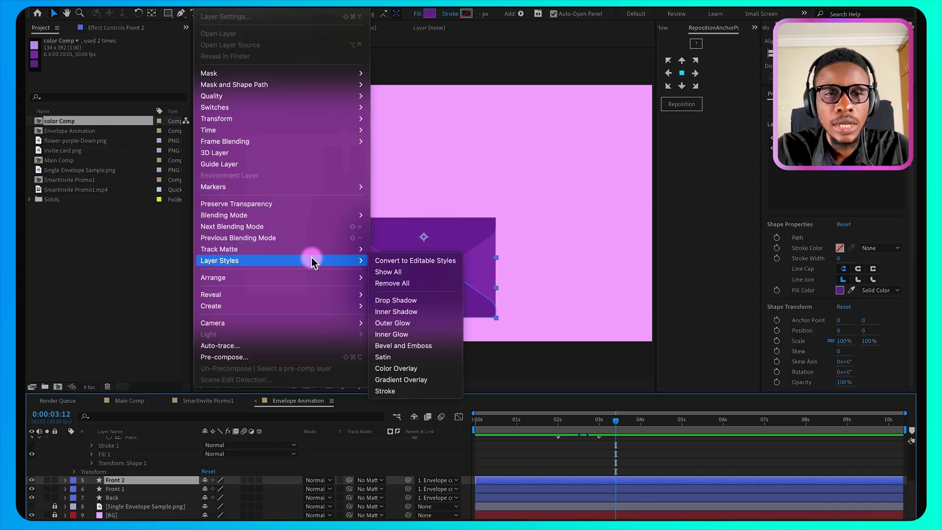
left_click(410, 301)
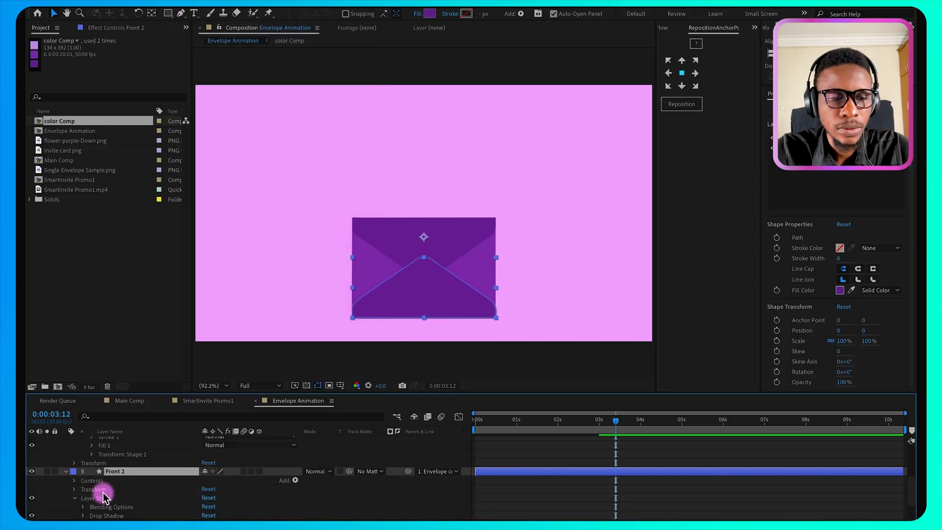
Set the Front 2 drop shadow angle to -90°.
scroll(88, 486, "down", 2)
left_click(82, 481)
scroll(84, 485, "down", 3)
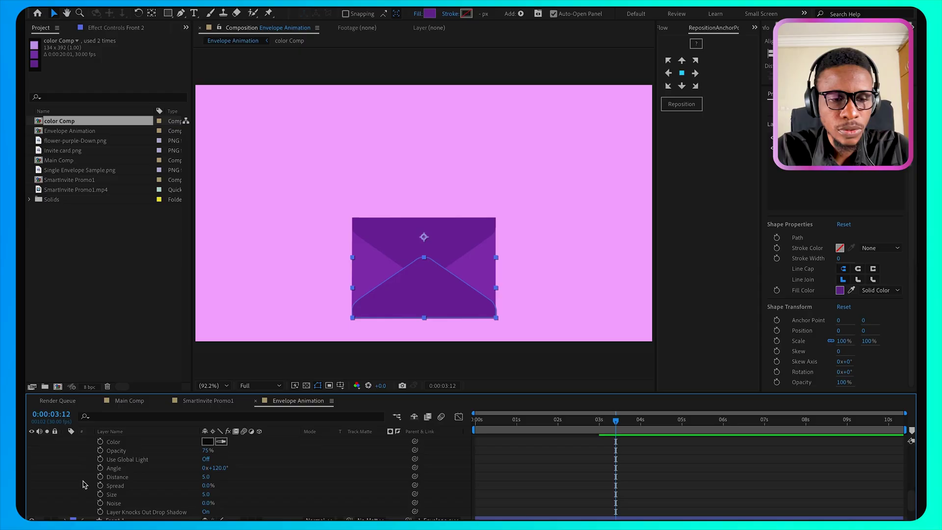
left_click(218, 469)
type("-9")
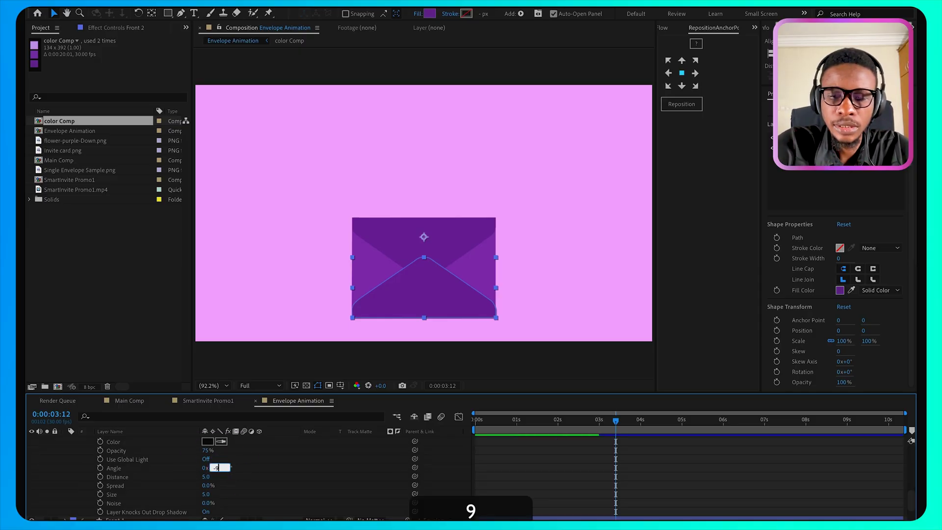
type("0")
key("Return")
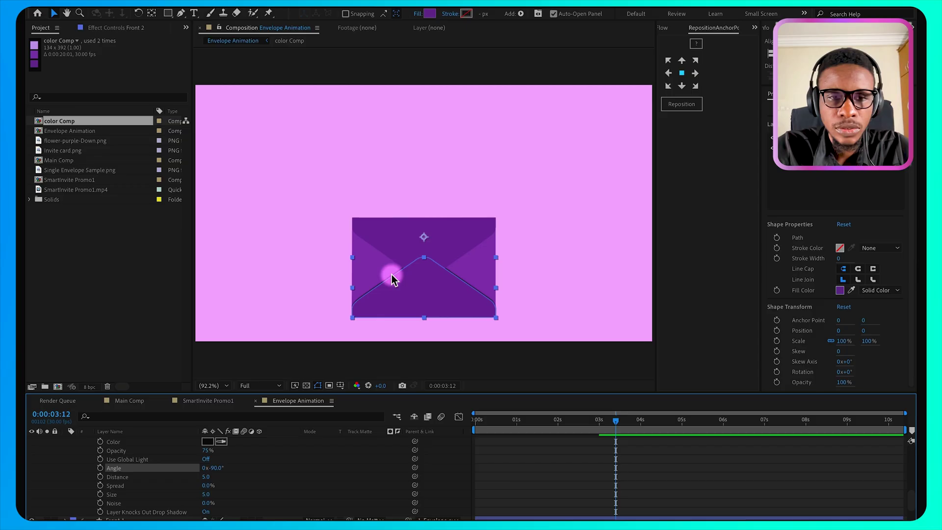
Soften the shadow with size 20 and 50% opacity.
scroll(394, 282, "up", 3)
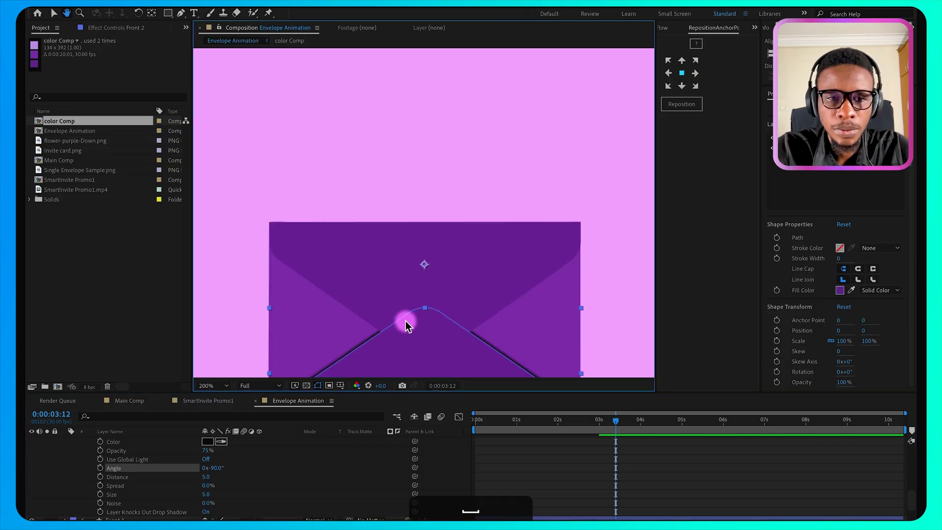
left_click_drag(406, 320, 416, 229)
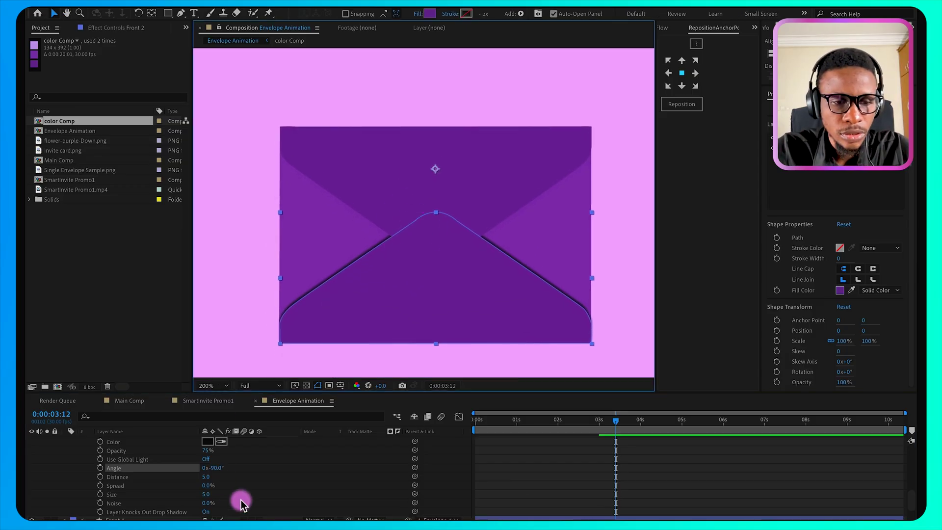
scroll(240, 499, "down", 1)
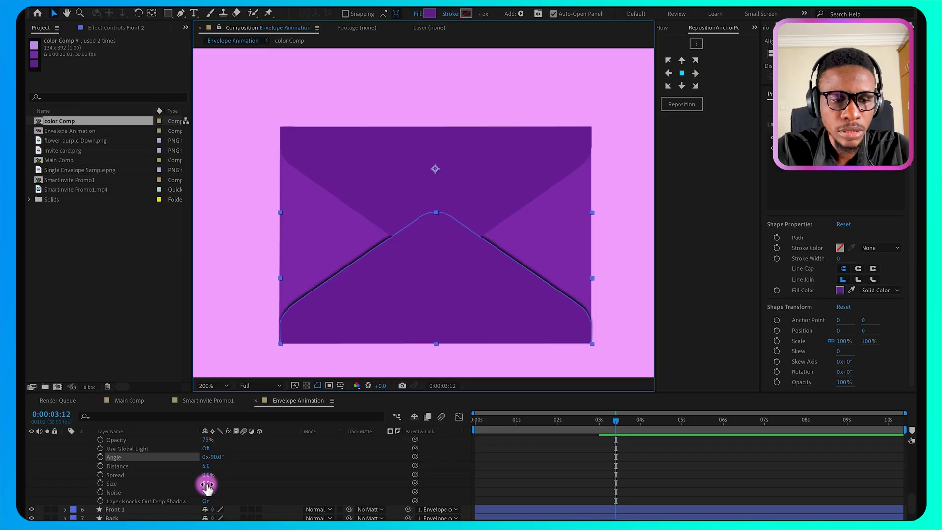
left_click_drag(205, 484, 215, 483)
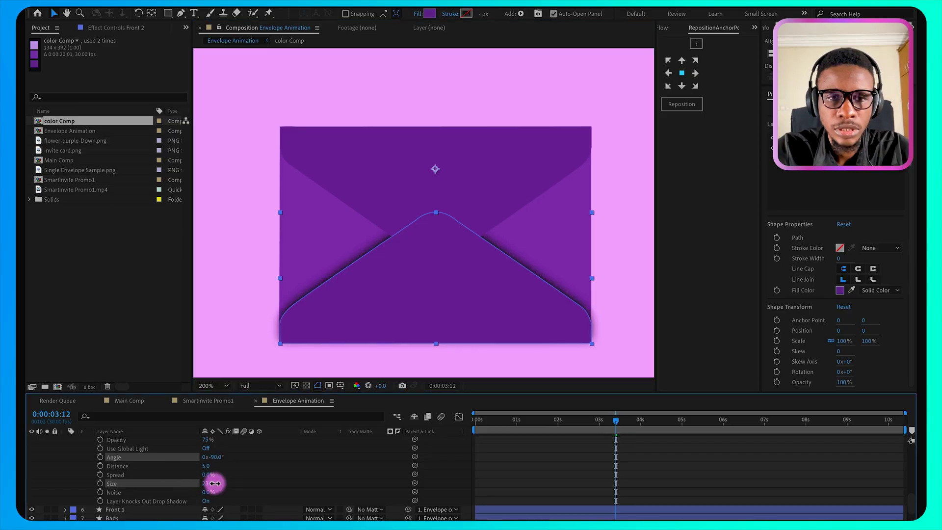
left_click(210, 483)
type("20")
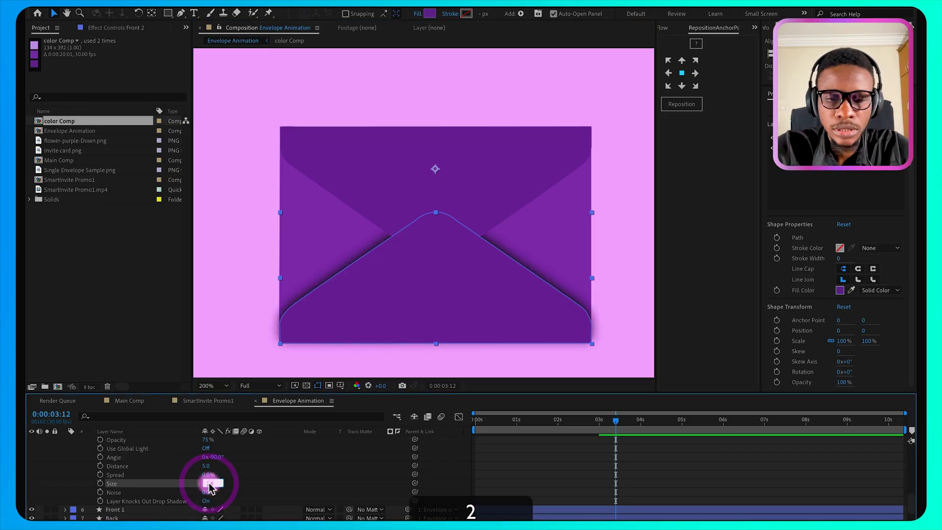
scroll(216, 496, "up", 2)
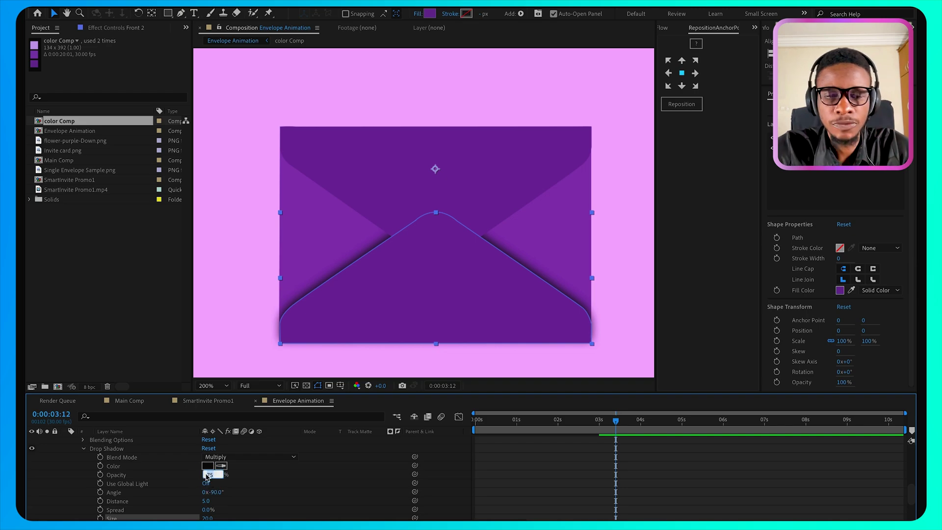
type("50")
scroll(84, 472, "up", 2)
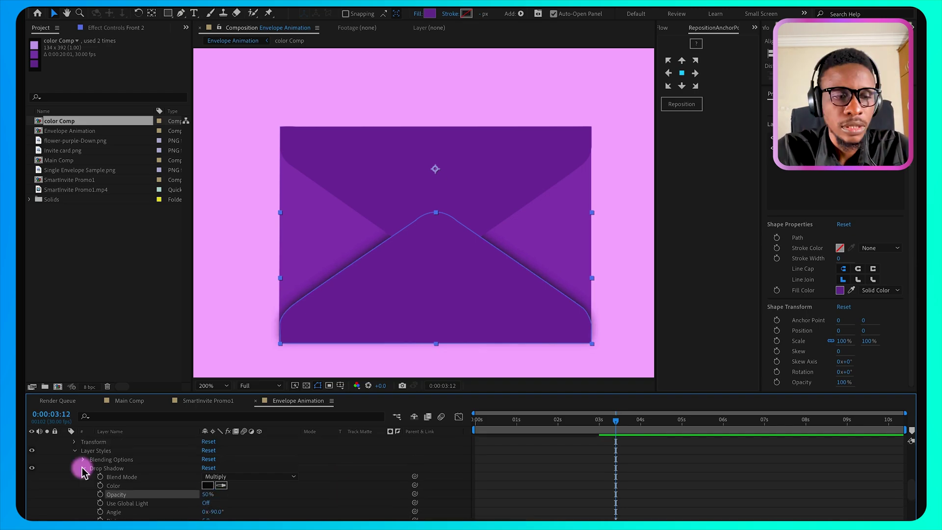
left_click(84, 470)
Copy Front 2's layer styles and paste them onto Cover 2.
left_click(76, 472)
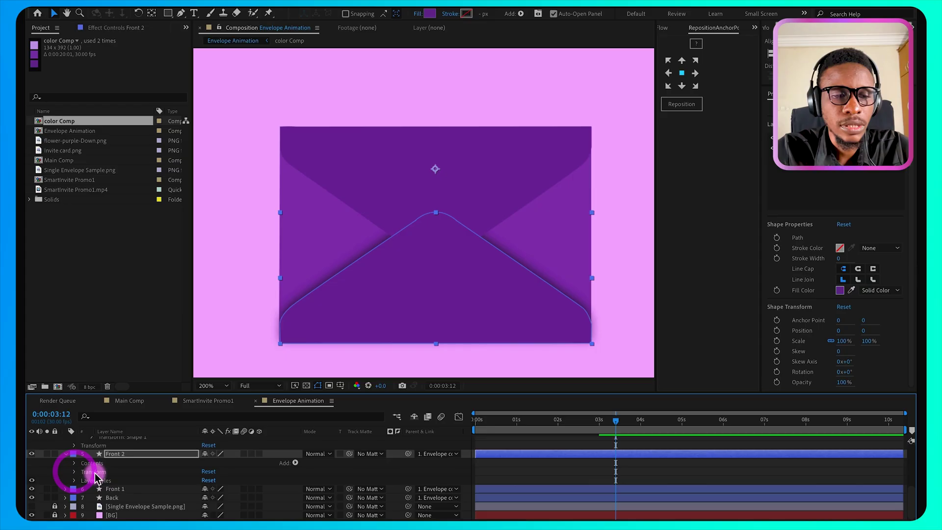
left_click(95, 481)
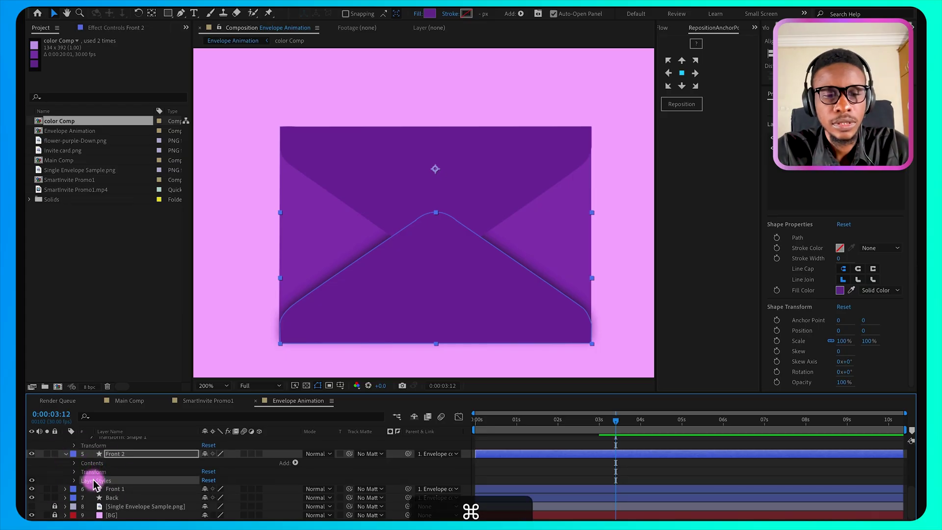
key("super+c")
scroll(139, 476, "up", 5)
scroll(139, 474, "up", 3)
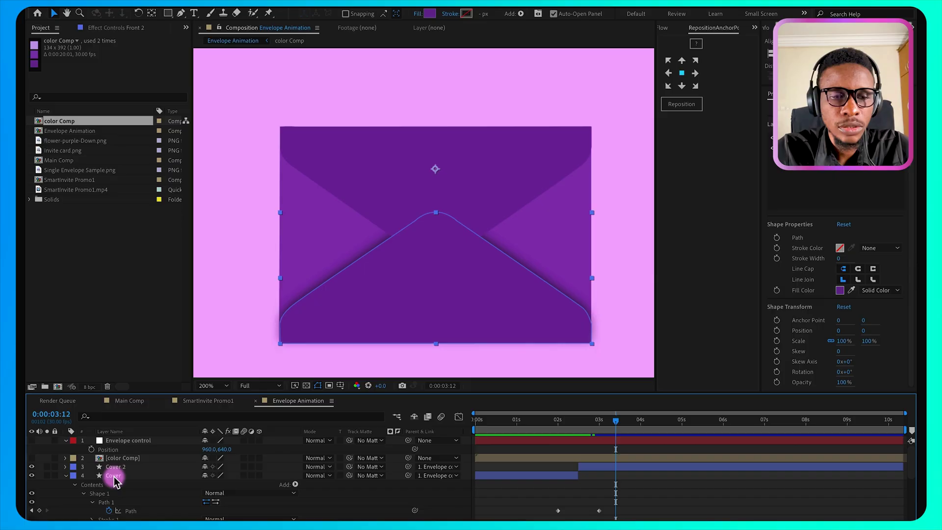
left_click(118, 467)
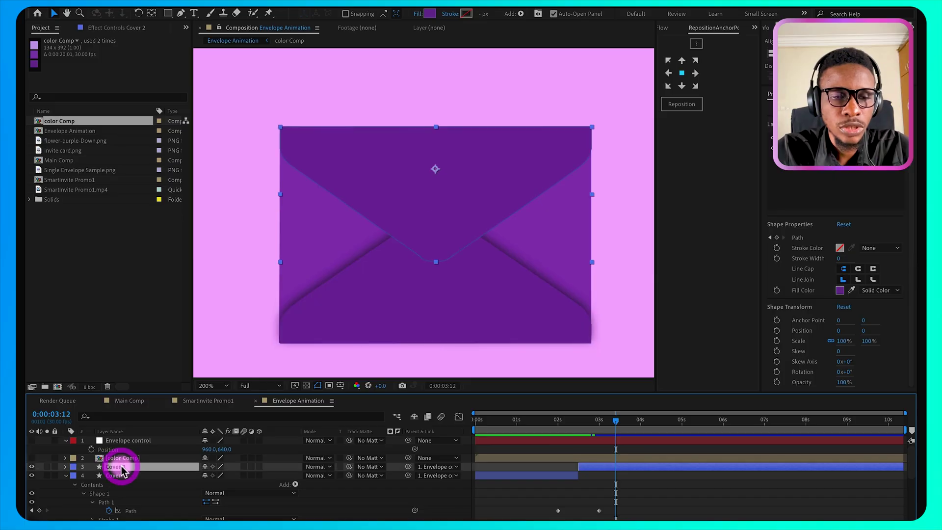
left_click(66, 475)
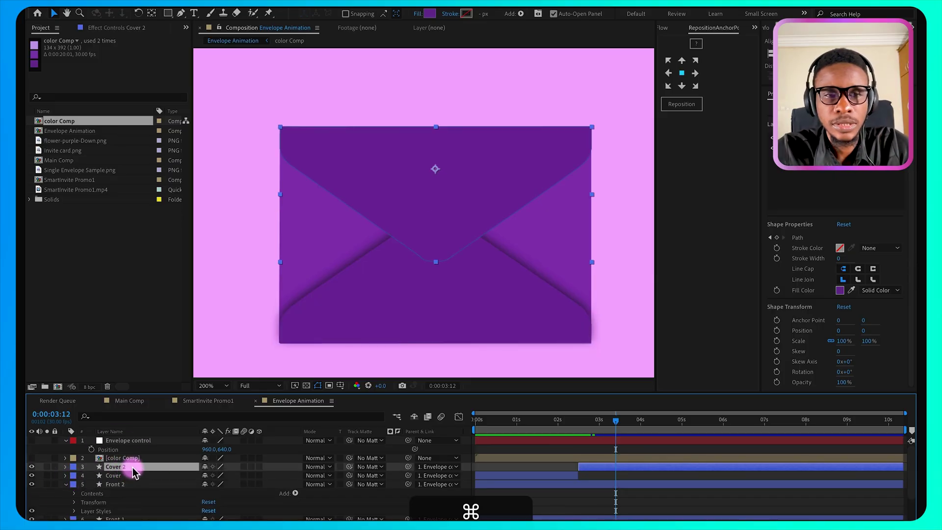
key("super+v")
left_click(94, 486)
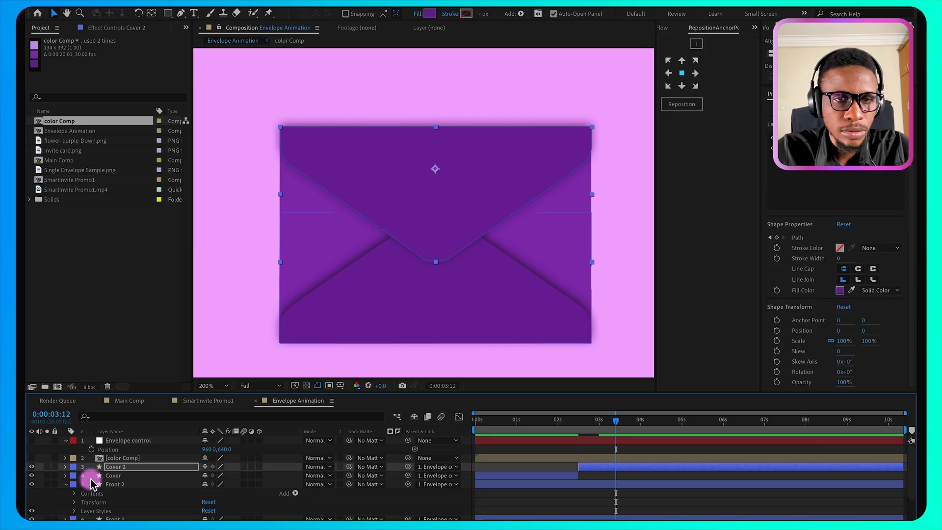
Change Cover 2's drop shadow angle to 90°.
left_click(66, 466)
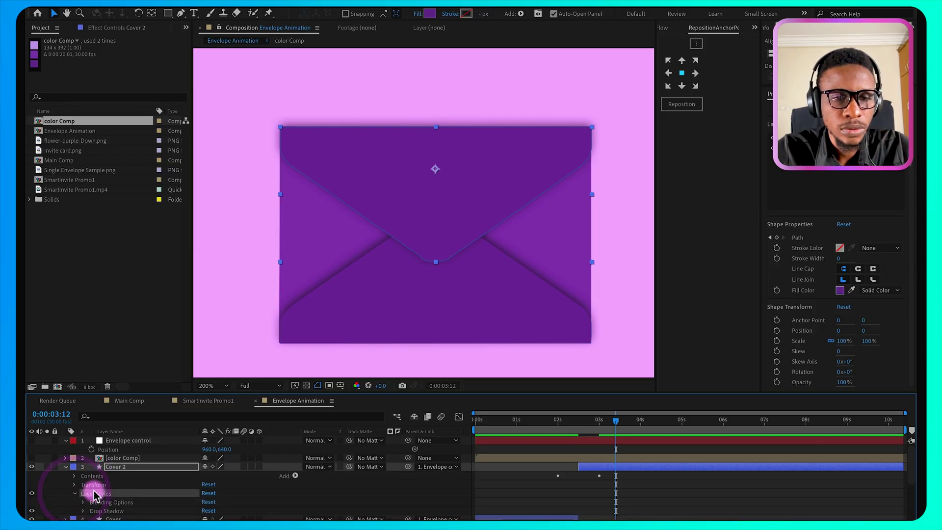
left_click(74, 493)
left_click(82, 489)
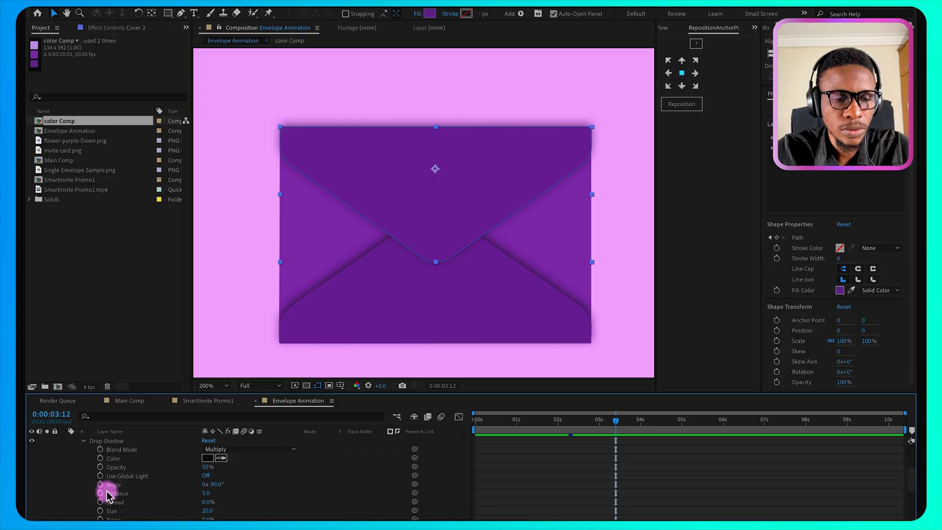
scroll(106, 493, "down", 1)
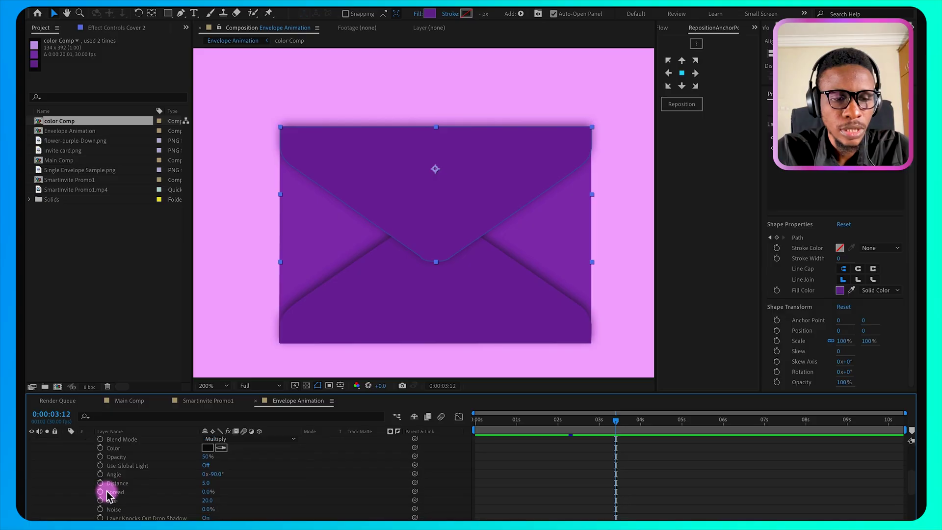
left_click(216, 474)
type("90")
key("Return")
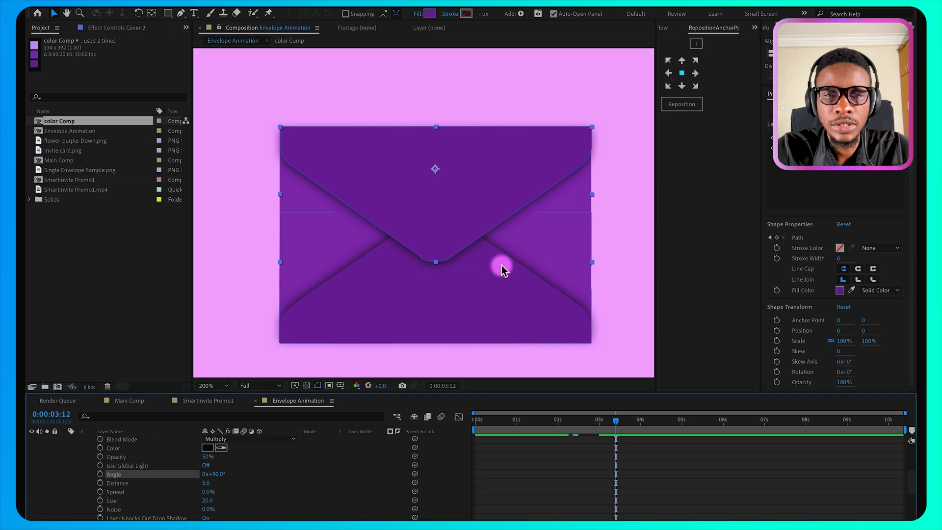
scroll(57, 480, "up", 5)
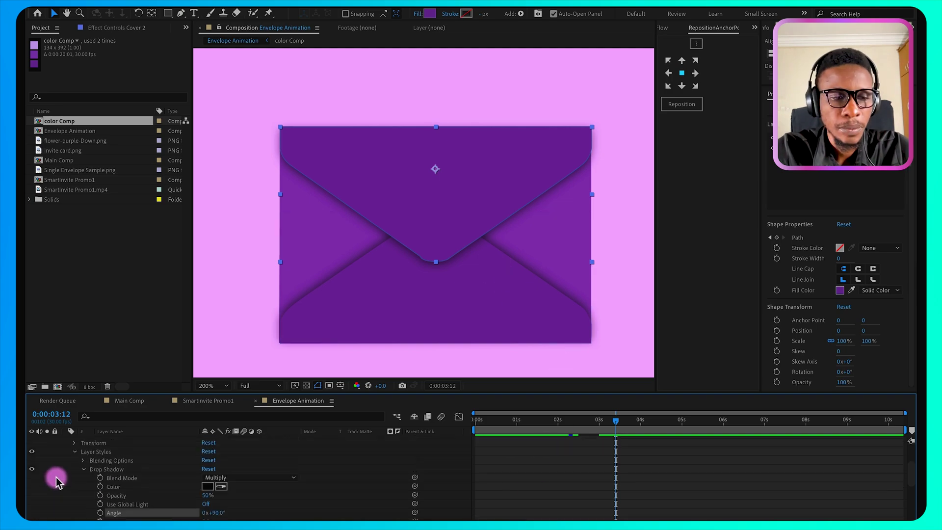
left_click(74, 472)
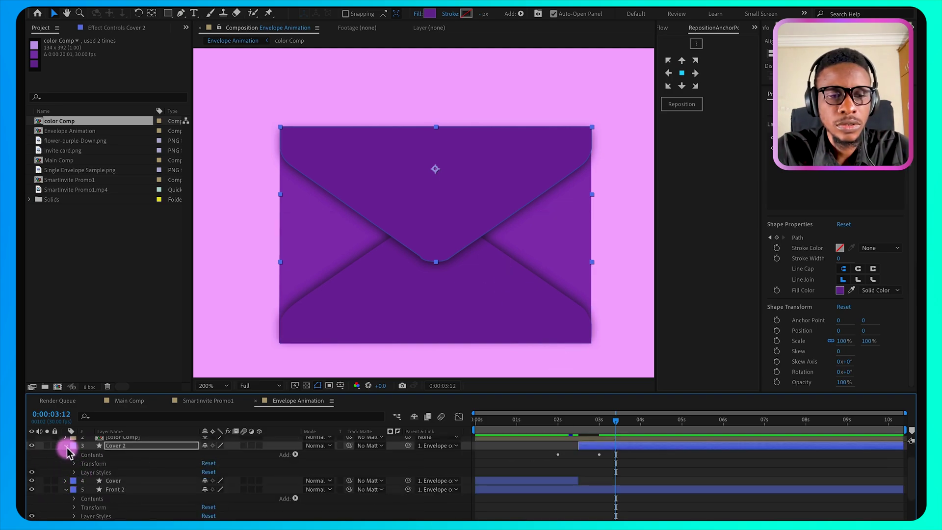
Collapse the layers, enlarge the viewer panel and set viewer zoom to Fit.
left_click(66, 446)
left_click(66, 463)
left_click(66, 465)
left_click_drag(527, 393, 528, 358)
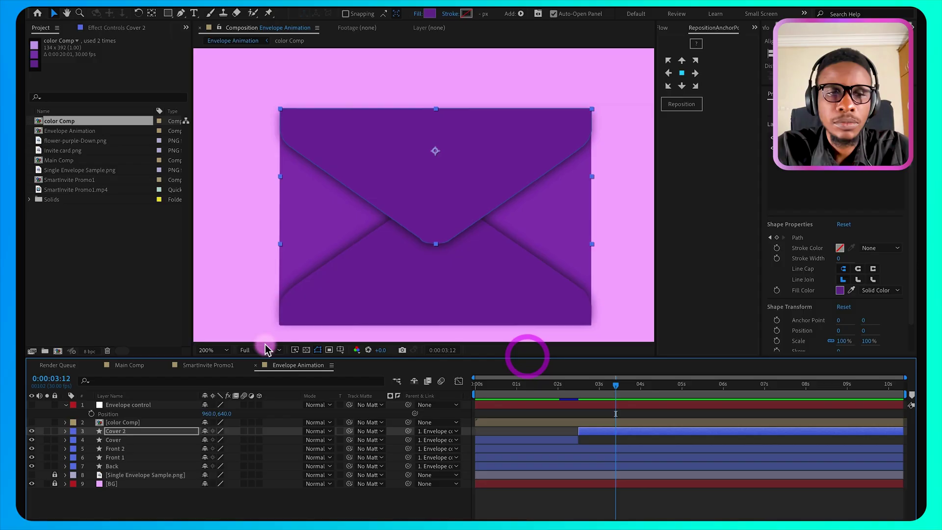
left_click(221, 349)
left_click(221, 361)
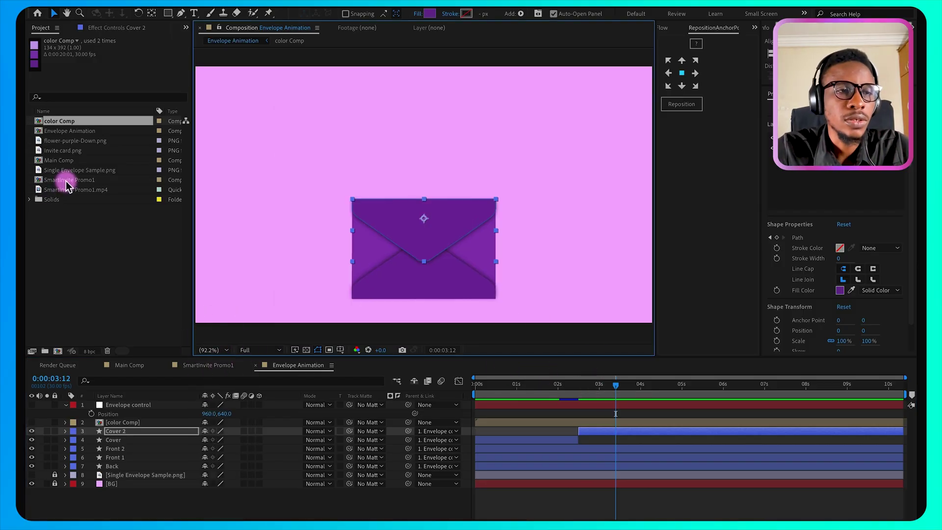
Add Invite card.png as a layer, scale it to 34% and position it over the envelope.
left_click(56, 191)
left_click_drag(49, 150, 131, 402)
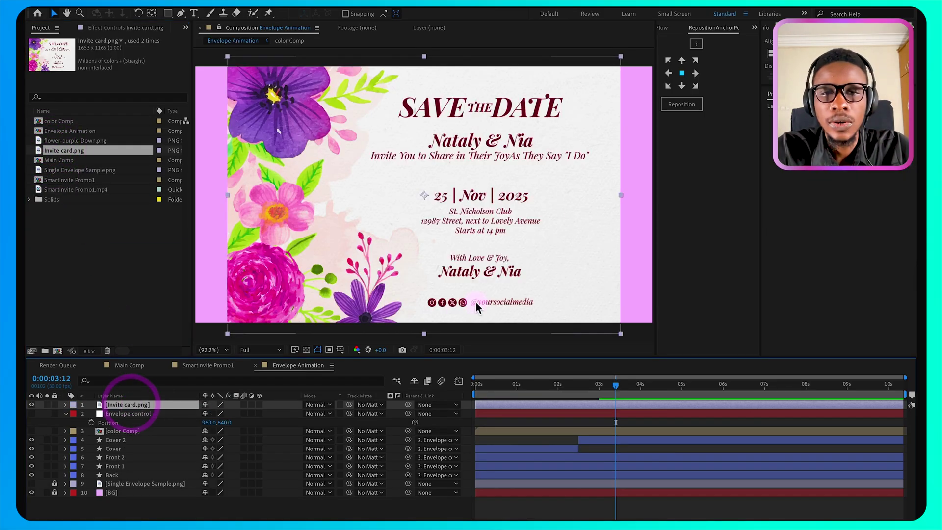
key("s")
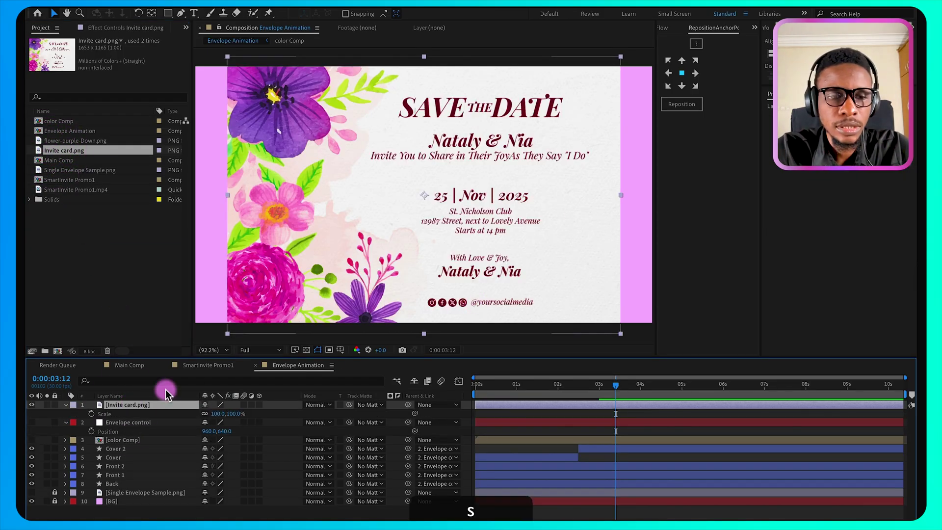
left_click_drag(215, 414, 181, 414)
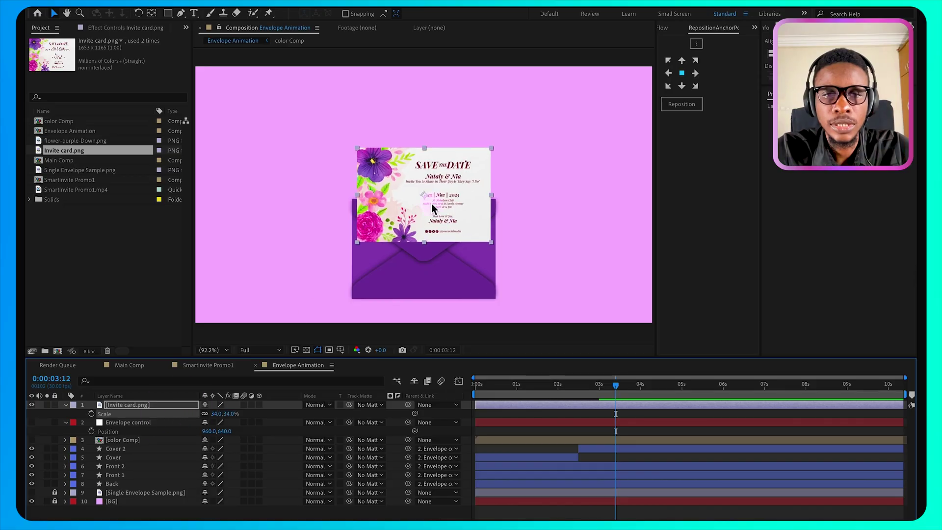
left_click_drag(423, 192, 423, 246)
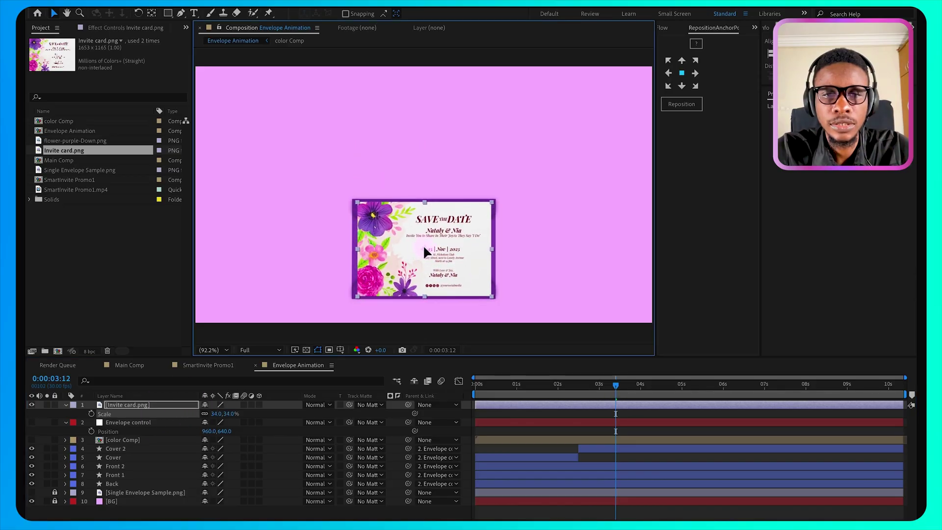
left_click(425, 249)
Set a Position keyframe on the invite card at 2:00, matching the Cover keyframe.
left_click(603, 415)
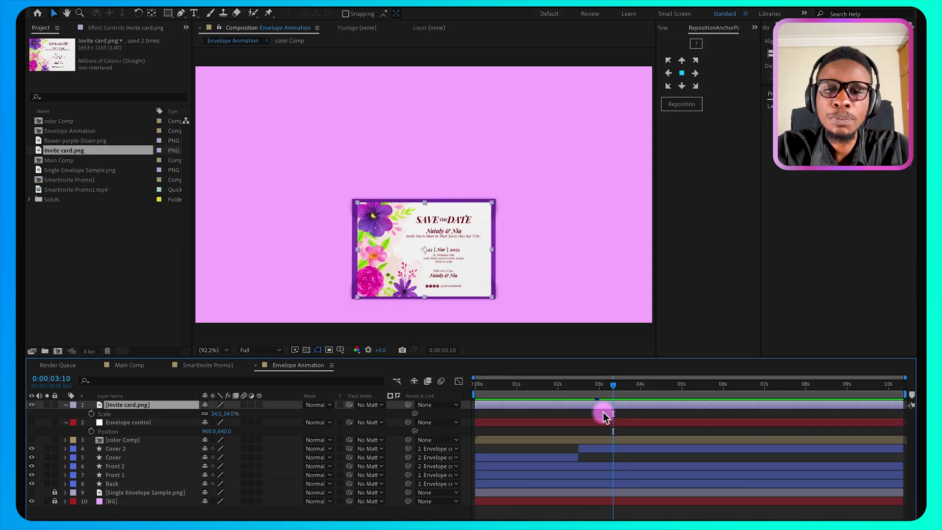
key("p")
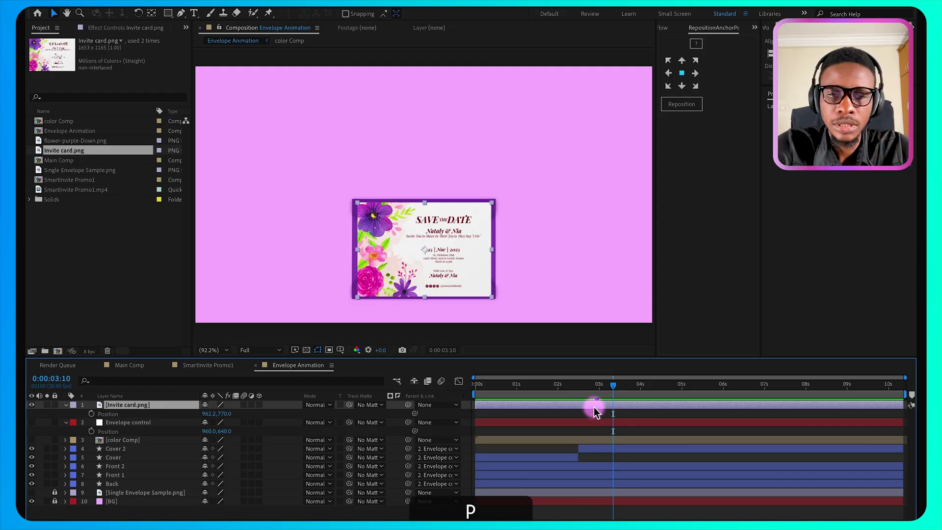
left_click(564, 458)
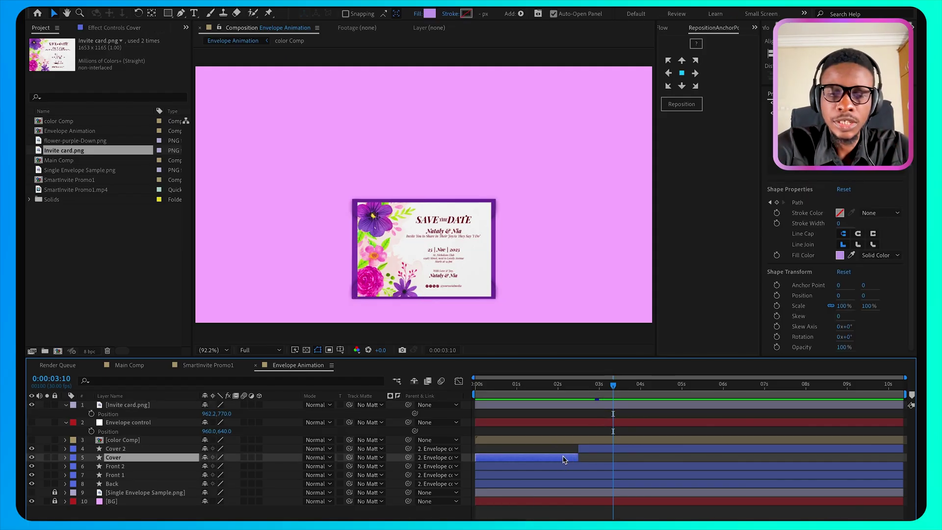
key("u")
left_click(570, 407)
key("j")
key("j")
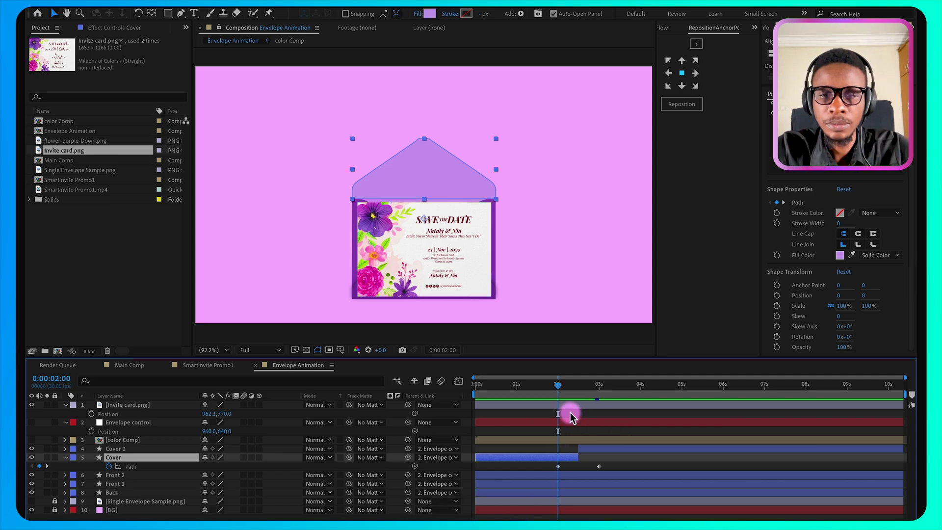
left_click(562, 407)
left_click(92, 414)
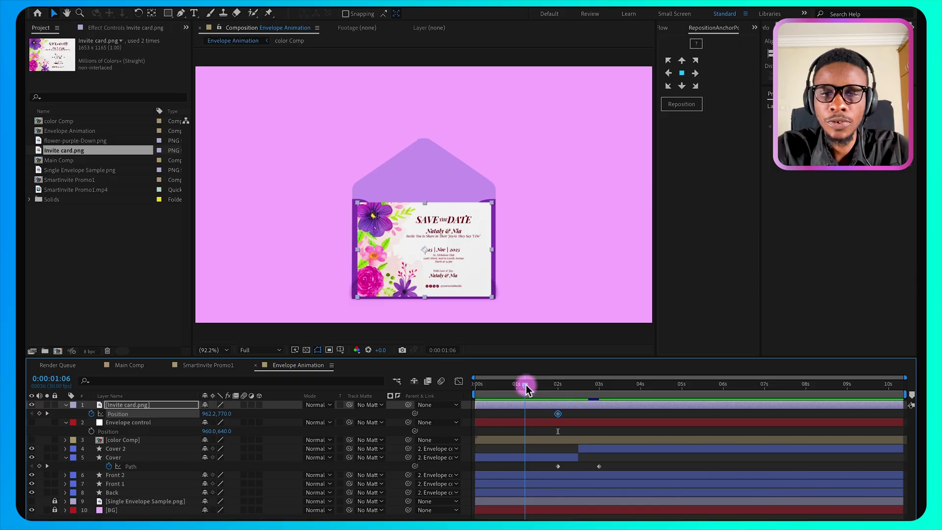
At 1:10, raise the card to y 31.0 at the frame top, then preview.
left_click_drag(526, 389, 533, 390)
left_click(241, 421)
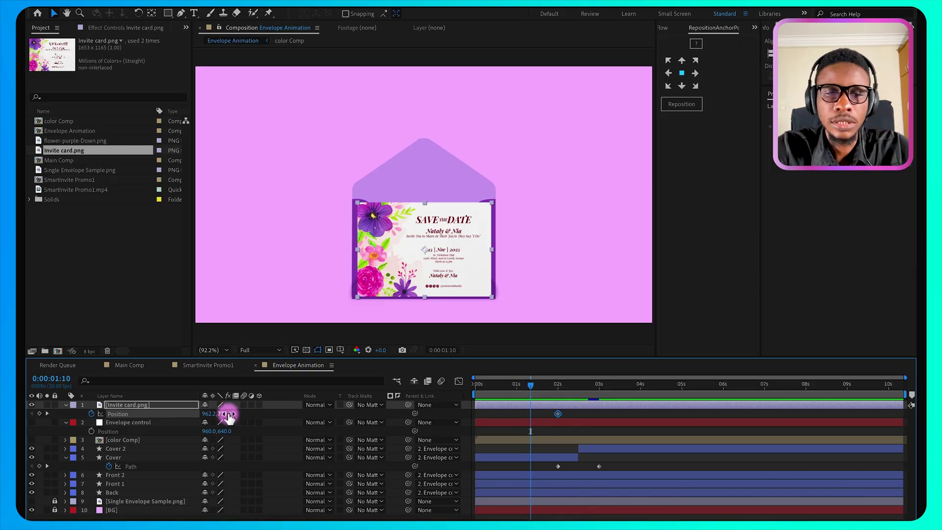
left_click_drag(229, 417, 33, 431)
left_click_drag(216, 412, 35, 417)
mouse_move(199, 411)
left_mouse_down()
mouse_move(225, 416)
mouse_move(182, 415)
left_mouse_up()
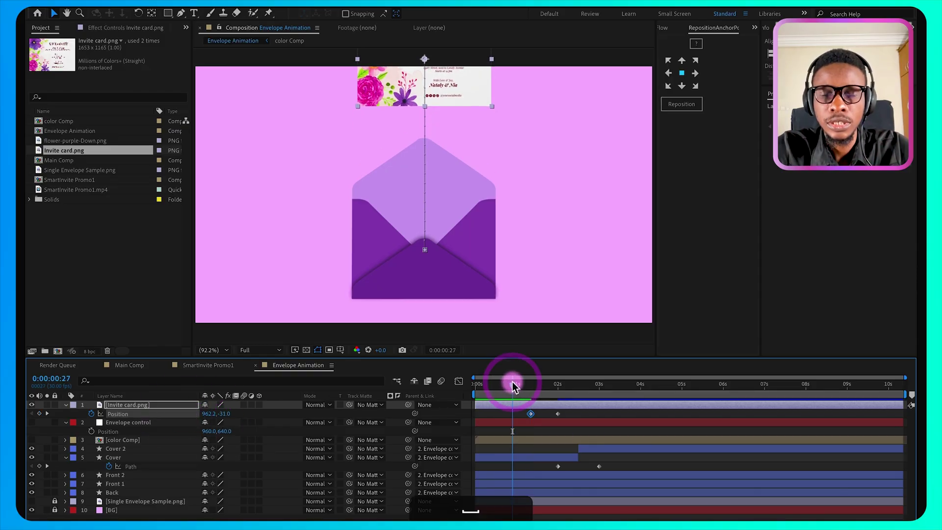
key("space")
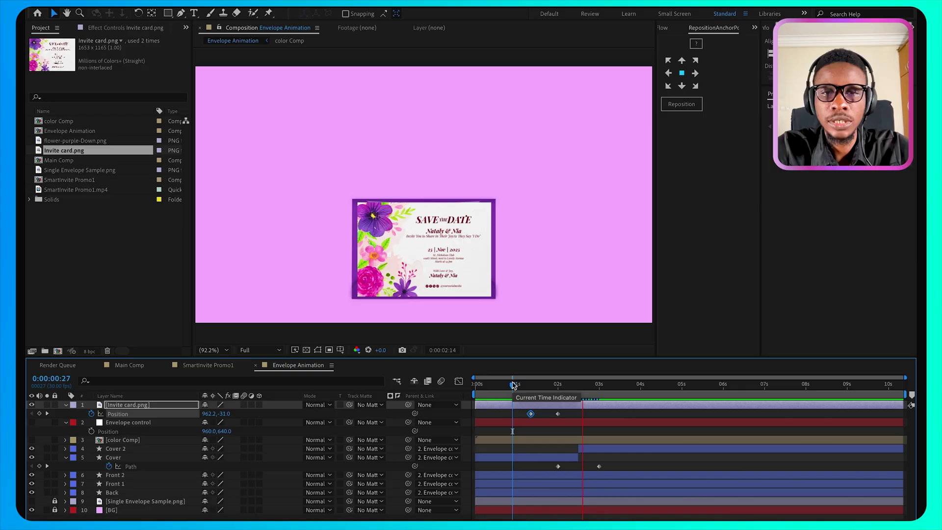
left_click_drag(513, 385, 619, 385)
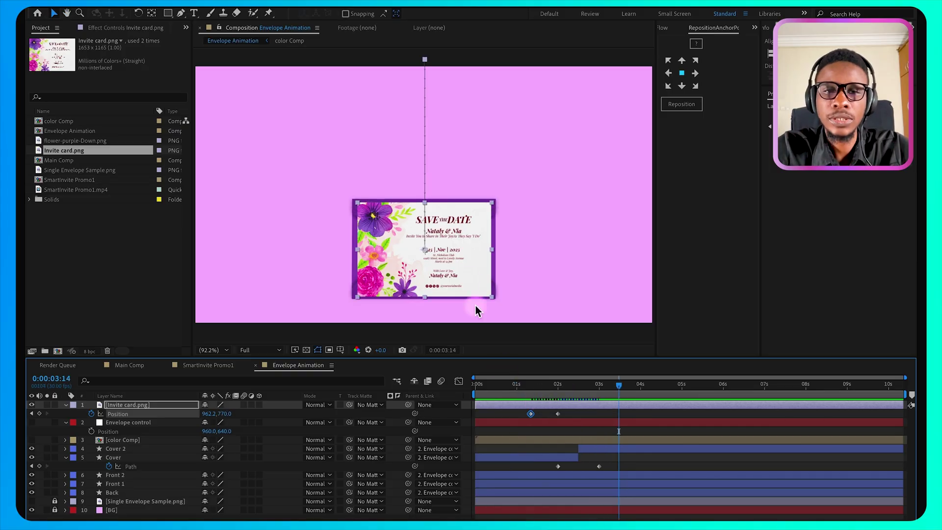
Move the Cover layer below Front 1 in the layer stack.
left_click(524, 407)
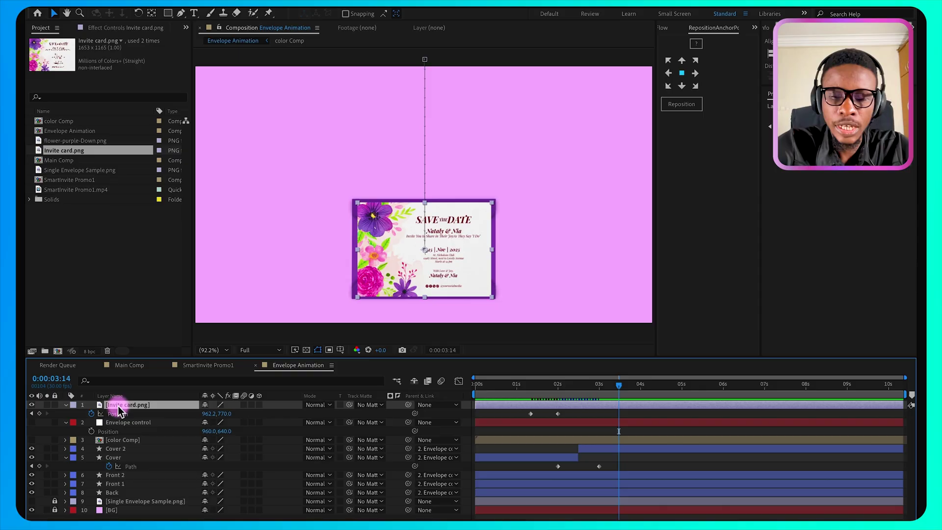
left_click(513, 384)
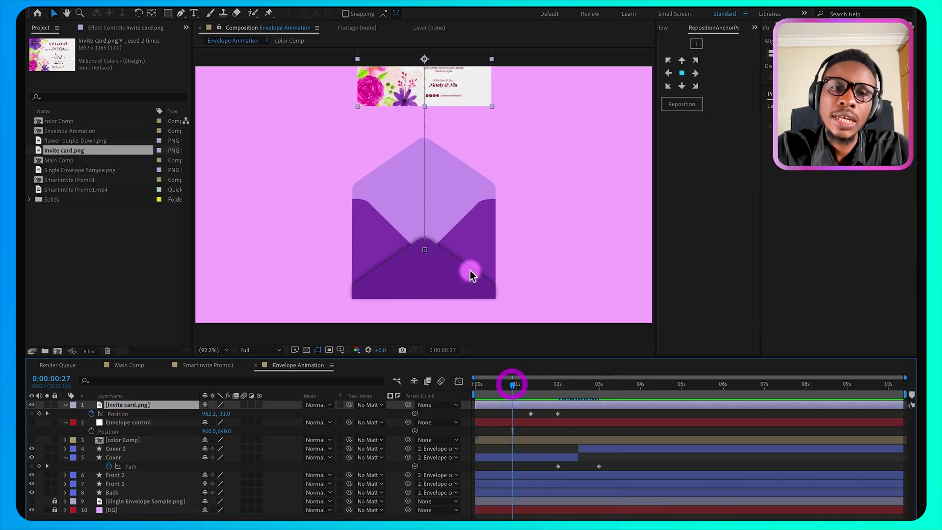
left_click(423, 166)
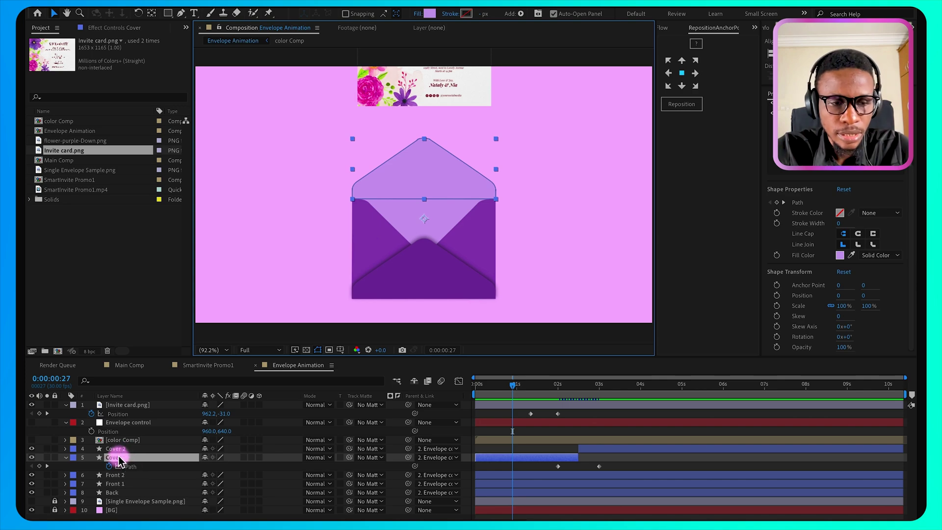
left_click_drag(120, 461, 115, 487)
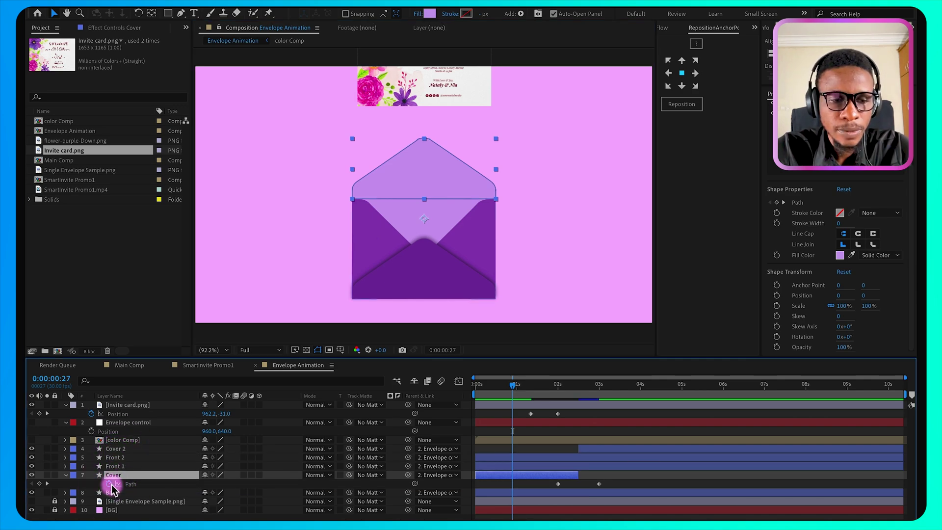
left_click(75, 477)
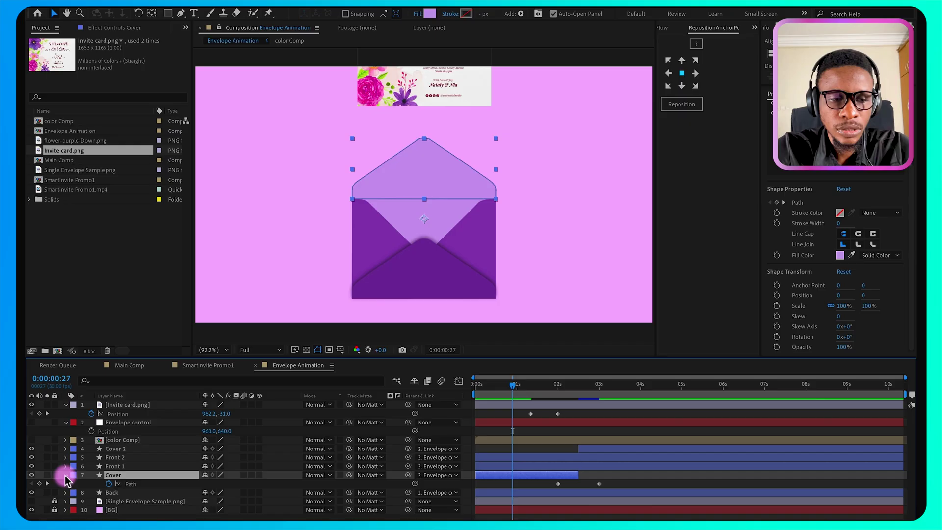
left_click(66, 476)
left_click(122, 484)
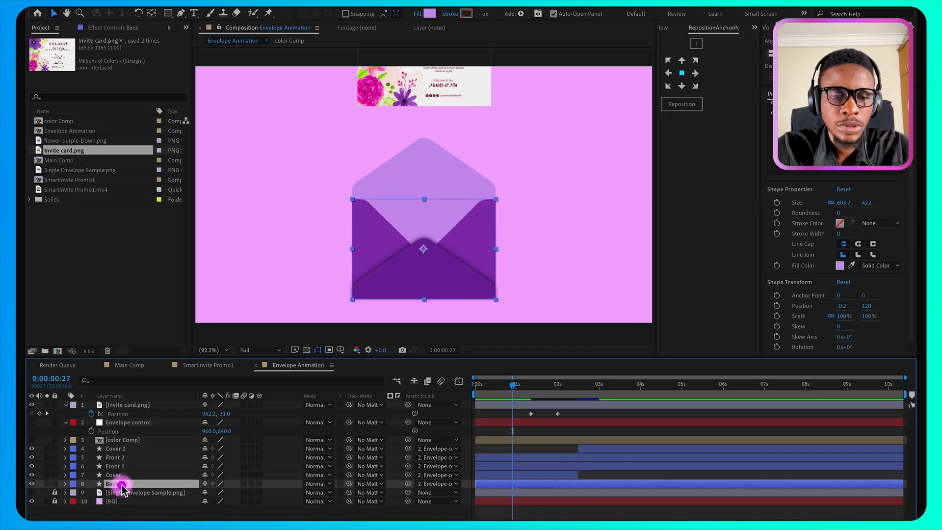
left_click(120, 475)
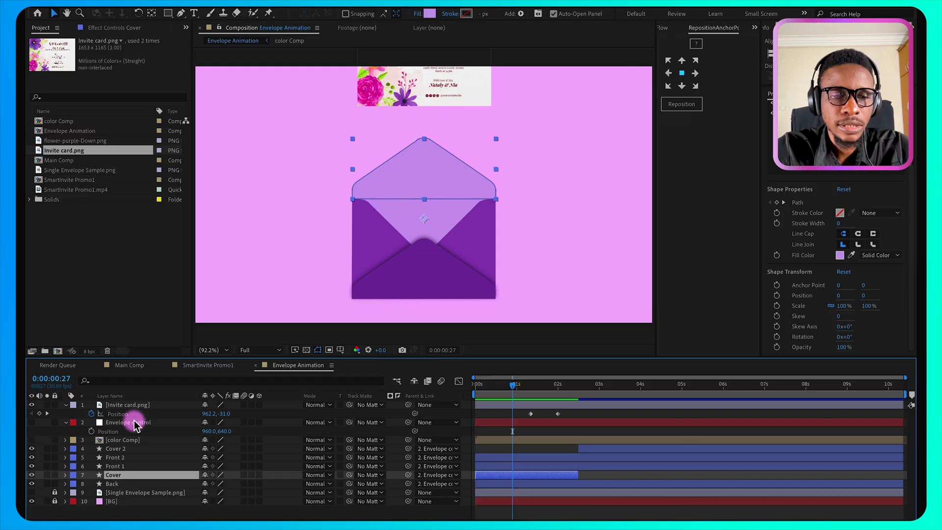
Place Invite card.png between Front 1 and Cover, then check the card rising out around 1:25.
left_click_drag(120, 410, 118, 472)
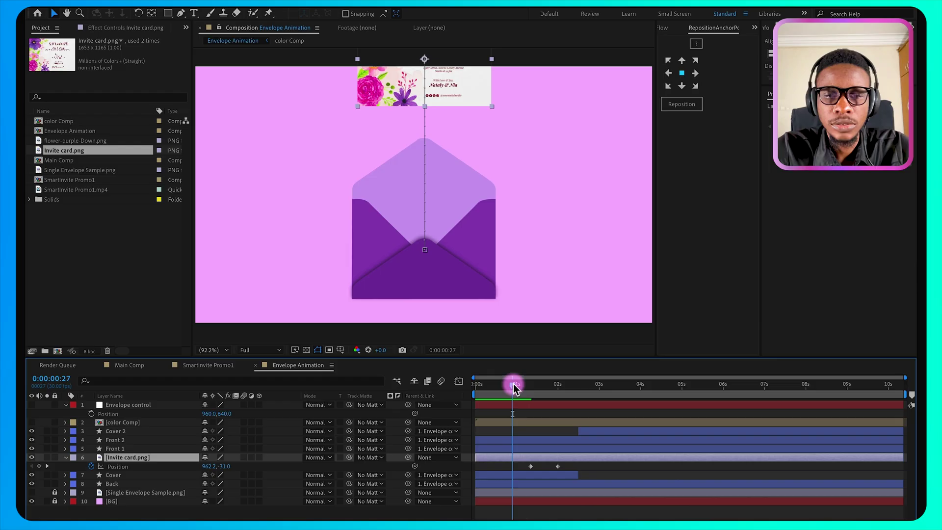
left_click_drag(514, 387, 485, 410)
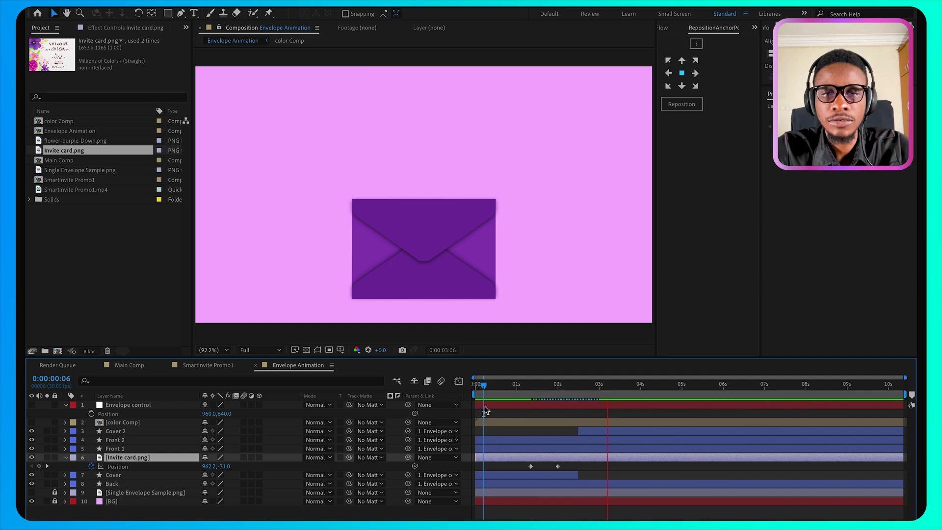
left_click(493, 407)
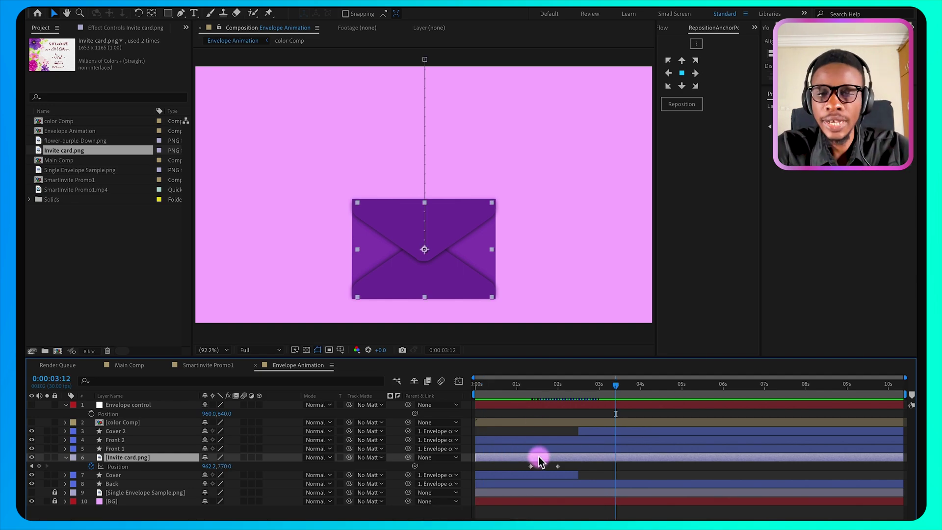
left_click(550, 386)
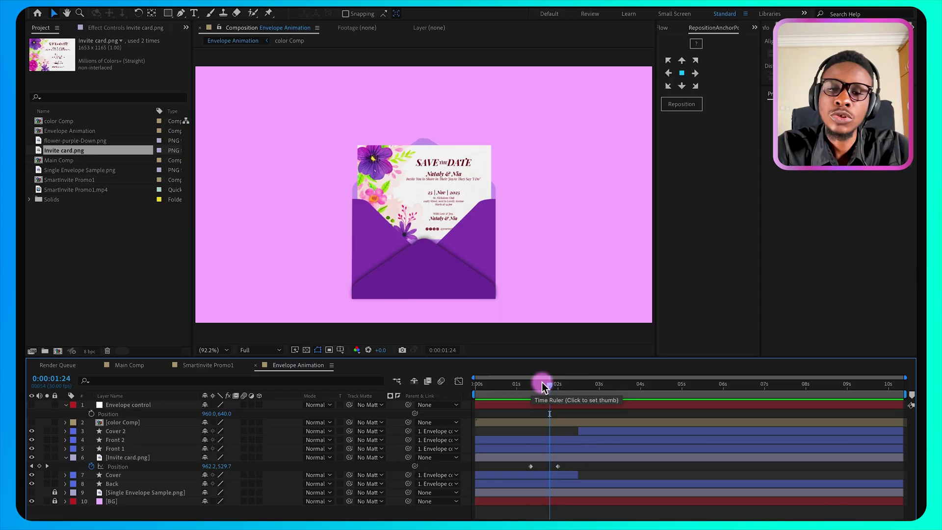
left_click(546, 387)
mouse_move(544, 386)
left_mouse_down()
mouse_move(553, 385)
mouse_move(523, 386)
mouse_move(552, 386)
left_mouse_up()
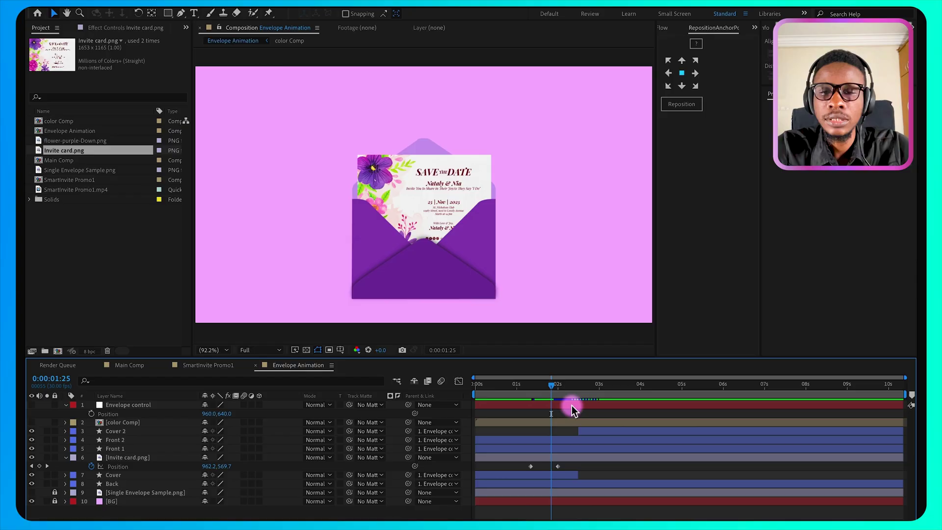
Test-move the Envelope control layer, undo it, and select flower-purple-Down.png.
left_click(572, 405)
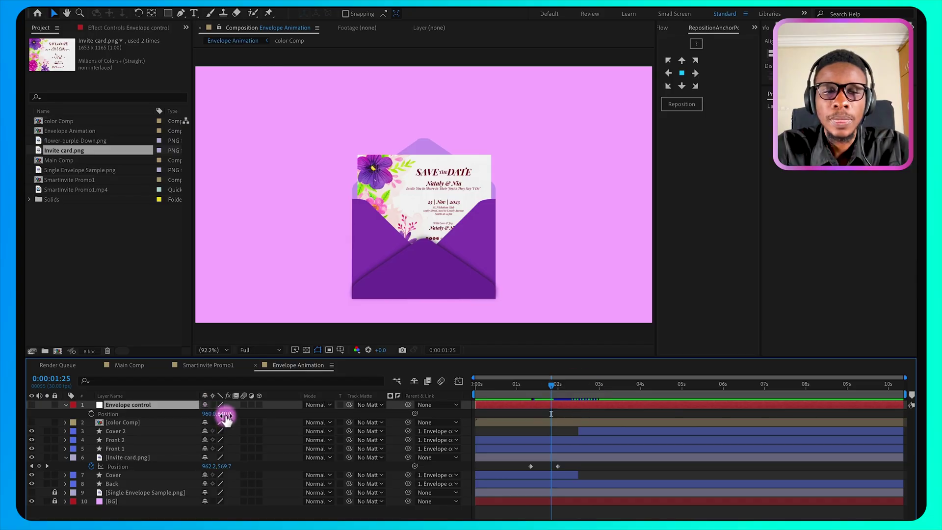
left_click_drag(223, 413, 156, 428)
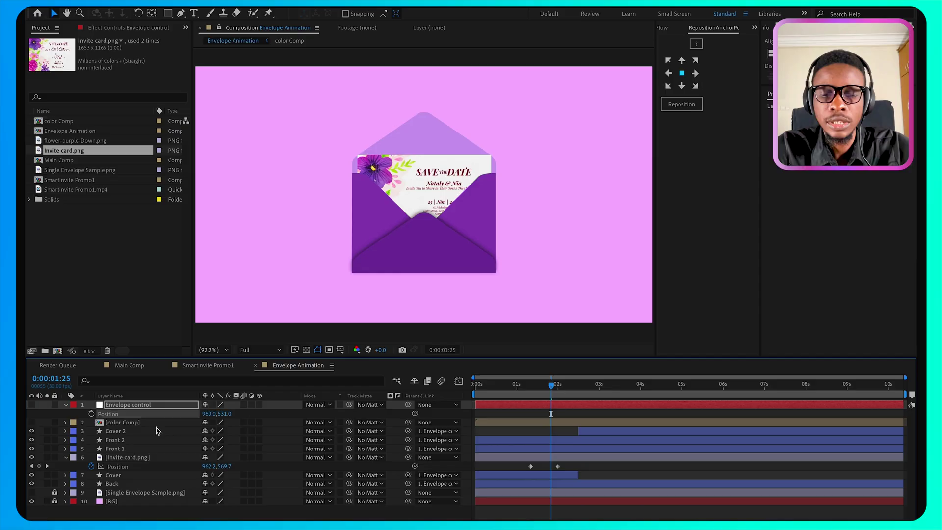
key("super+z")
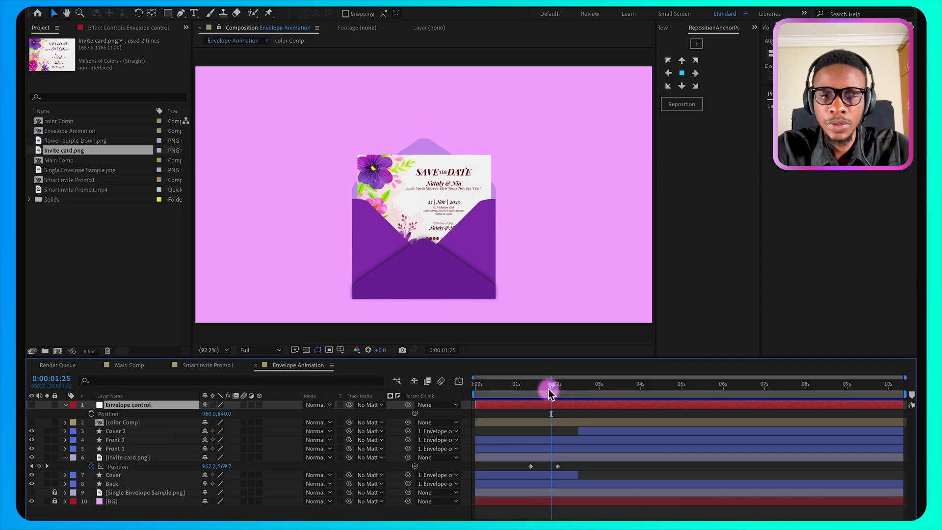
left_click(544, 417)
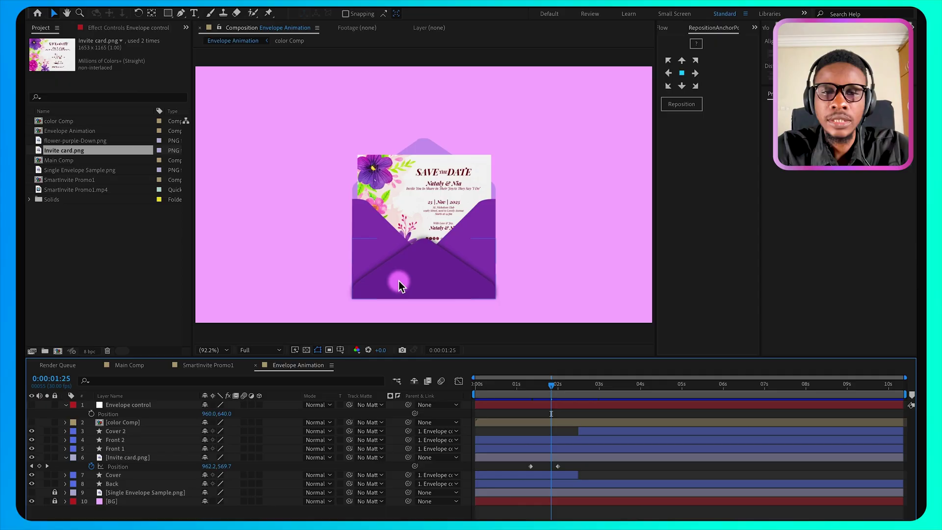
left_click(78, 142)
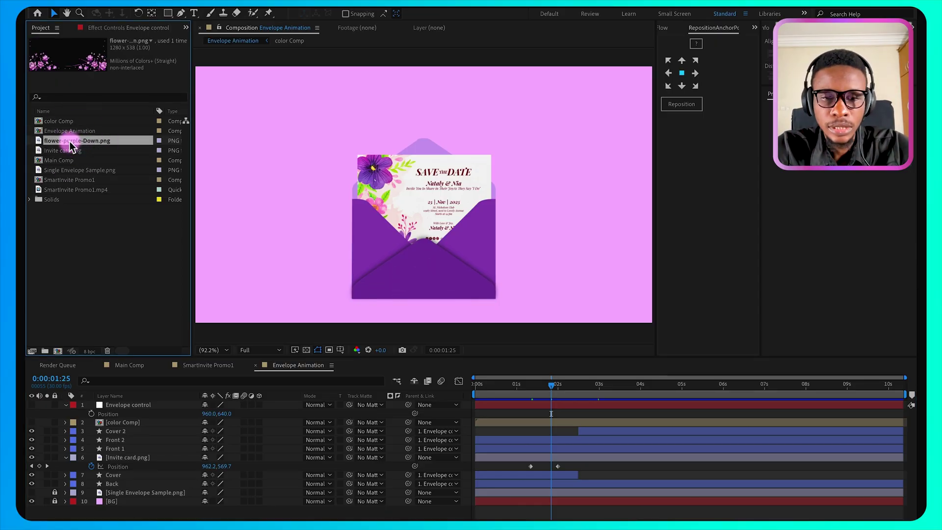
Add flower-purple-Down.png as the top layer, scale it to 49% and move it to the envelope's bottom edge.
left_click_drag(69, 141, 126, 402)
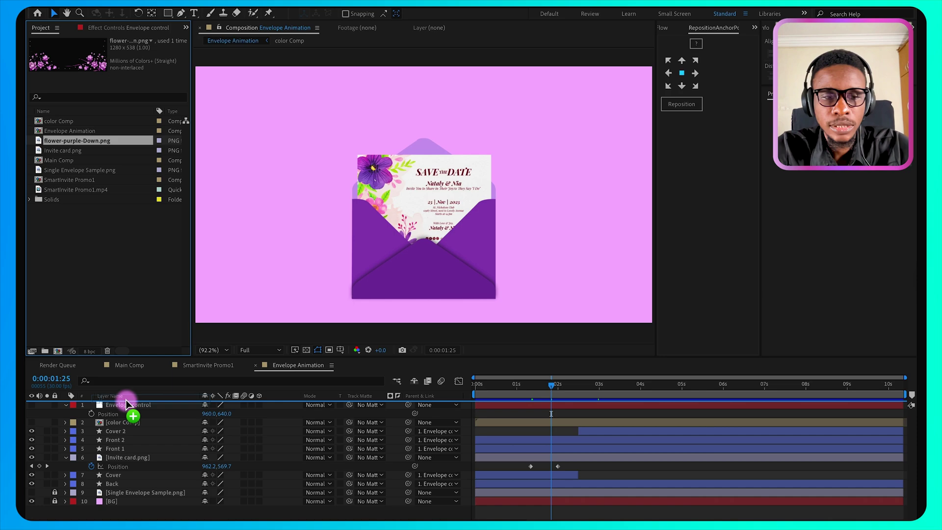
left_click_drag(126, 403, 127, 402)
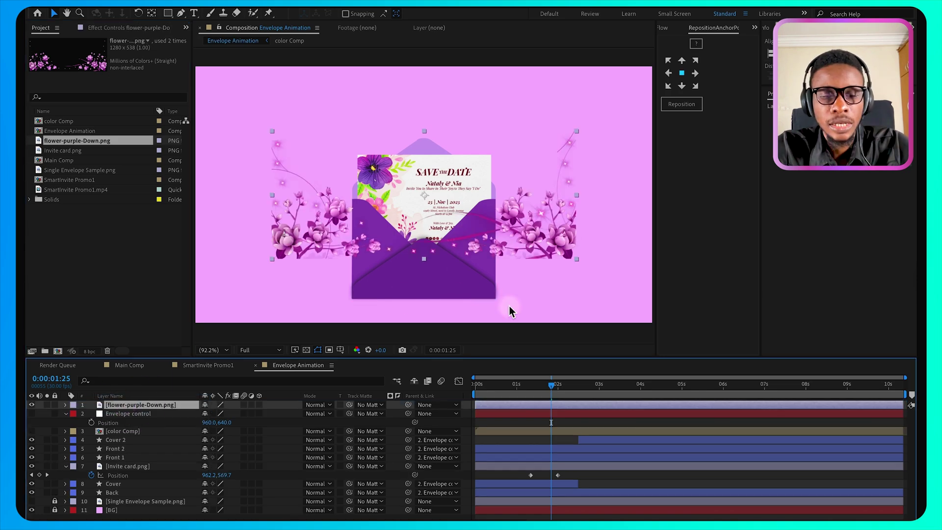
key("s")
left_click_drag(237, 414, 208, 413)
left_click_drag(425, 196, 425, 272)
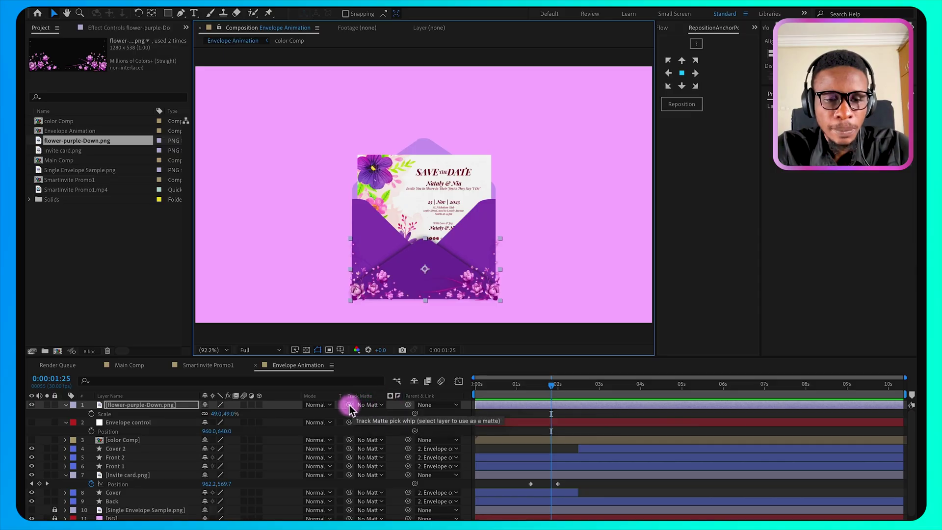
Track-matte the flowers to Front 2 and parent them to Front 2.
left_click_drag(349, 408, 135, 455)
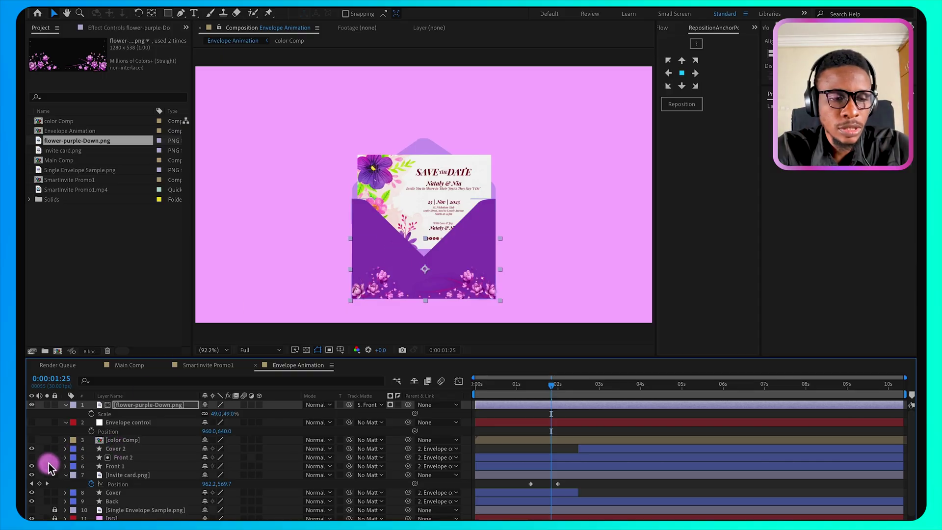
left_click(32, 457)
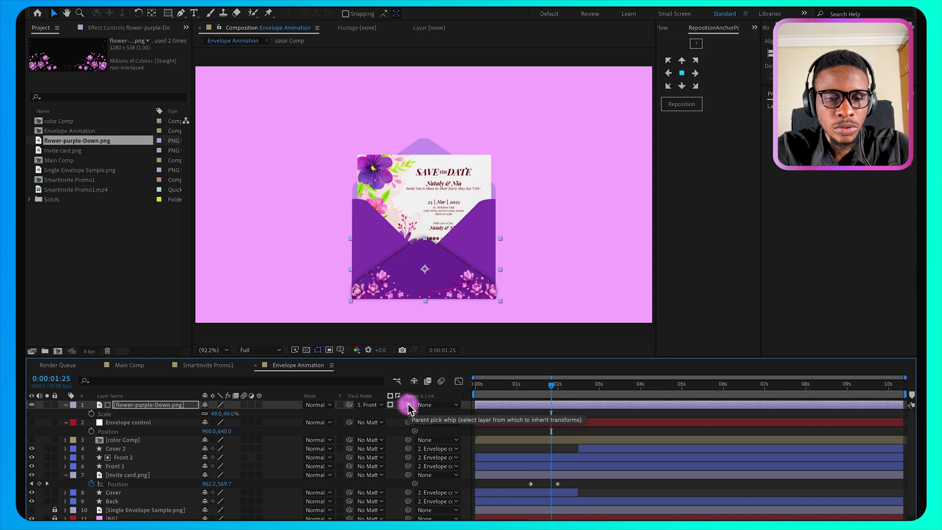
left_click_drag(408, 404, 132, 457)
left_click(425, 424)
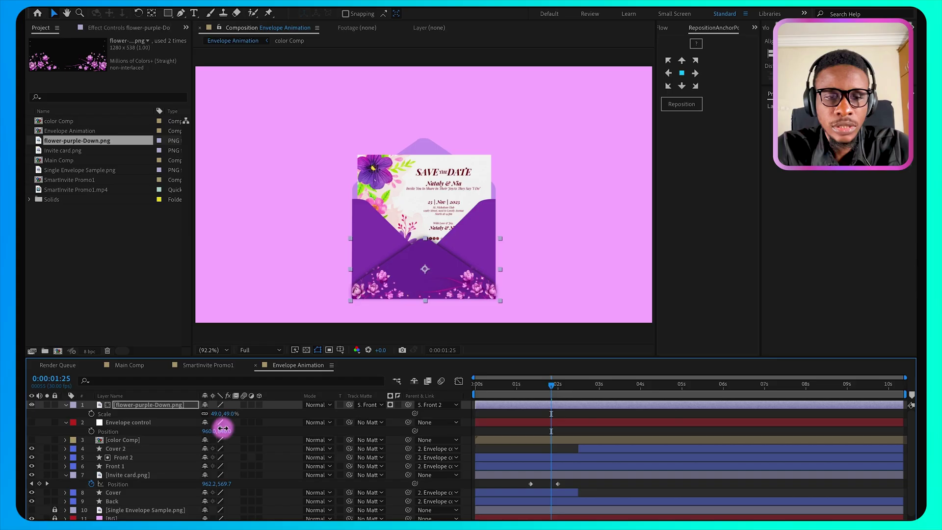
left_click_drag(224, 428, 285, 441)
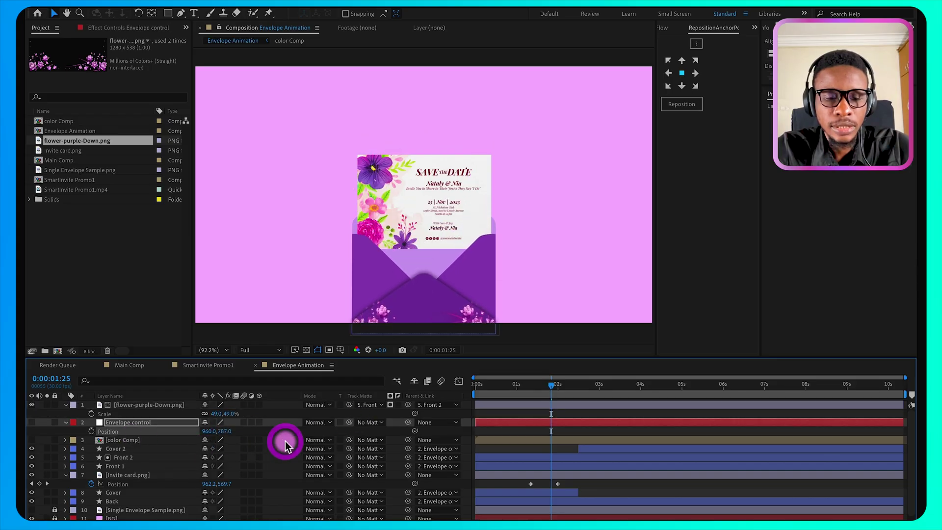
key("super+z")
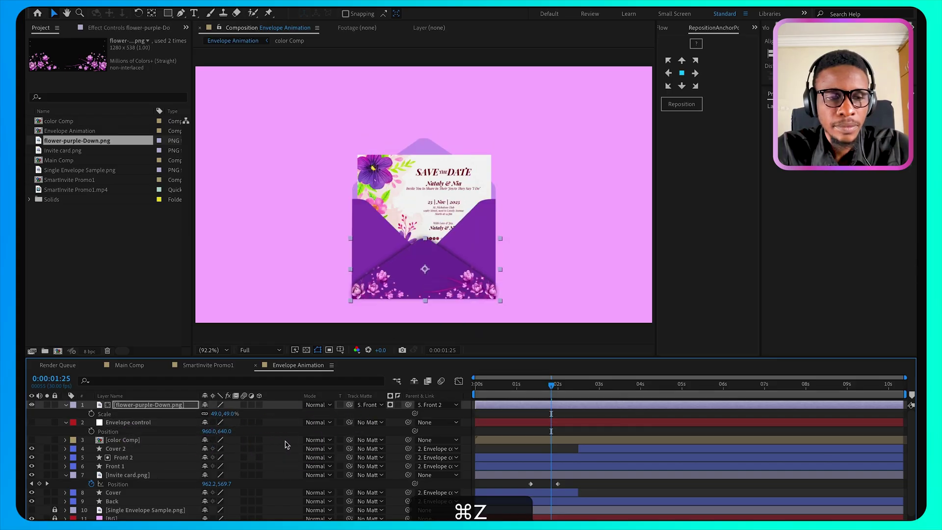
Blend the floral overlay in Screen mode and set its opacity to 50%.
left_click(329, 406)
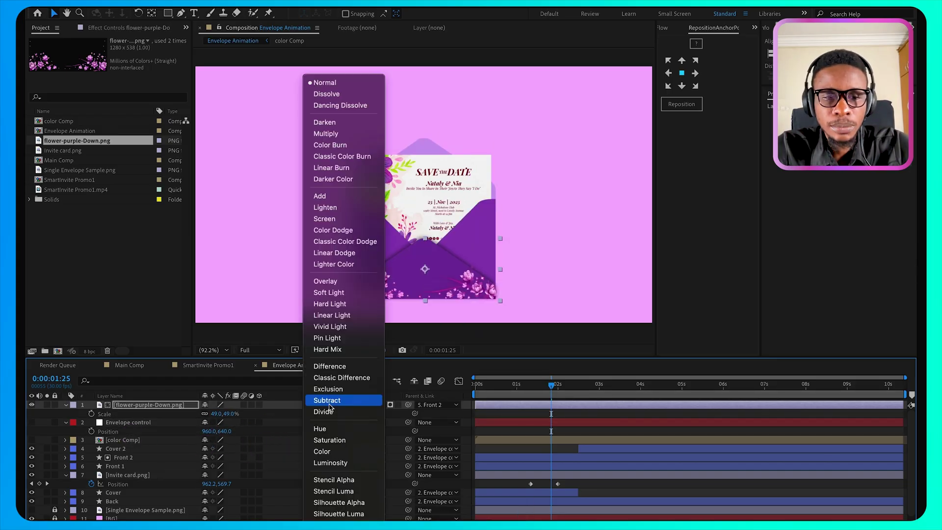
left_click(353, 223)
key("t")
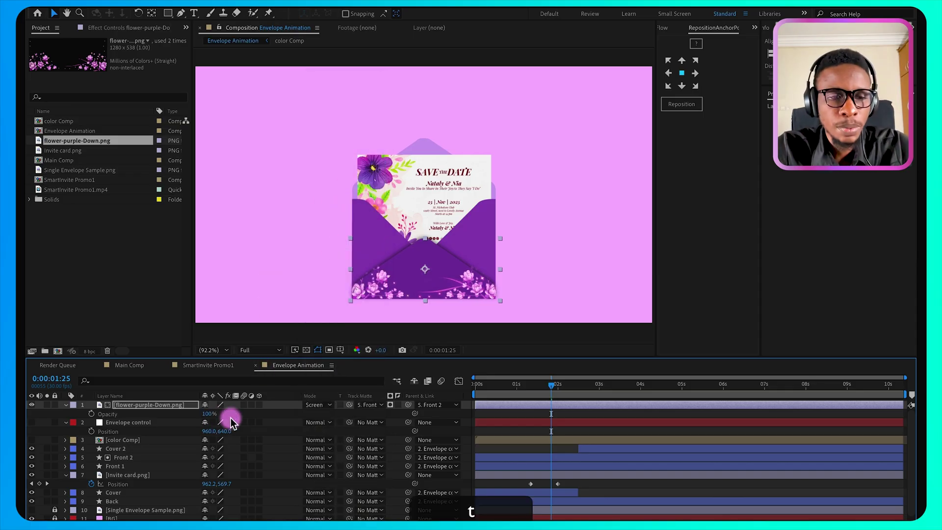
left_click(208, 414)
type("50")
key("Return")
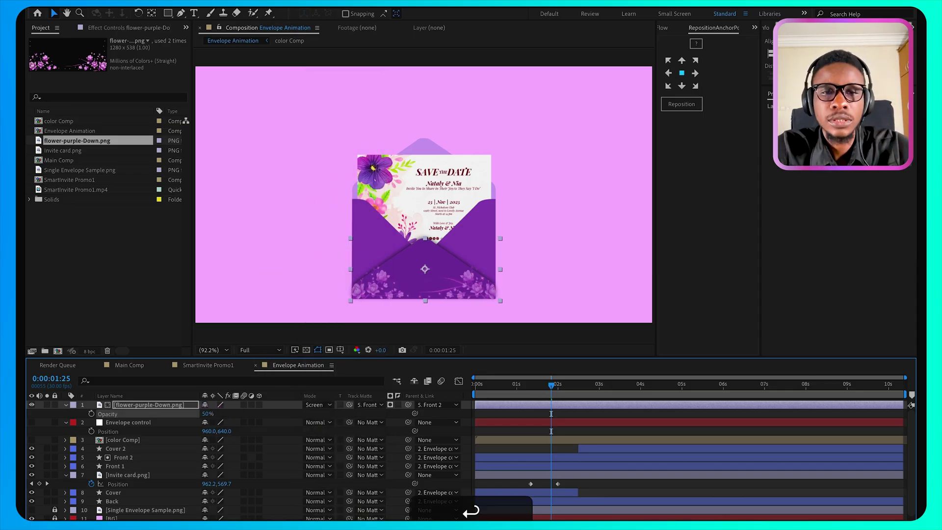
Set the work area from 1:02 to 3:09, preview it, then start it slightly earlier.
left_click(519, 385)
key("b")
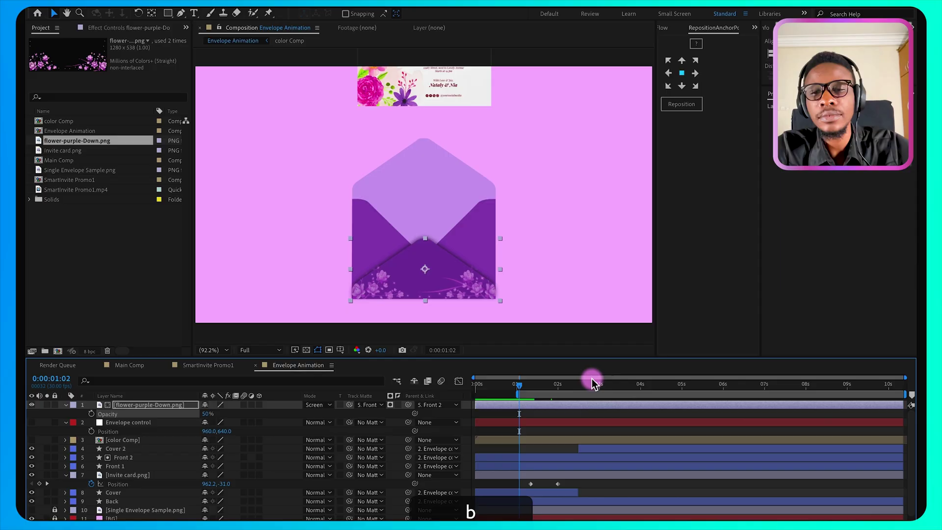
left_click(611, 384)
key("n")
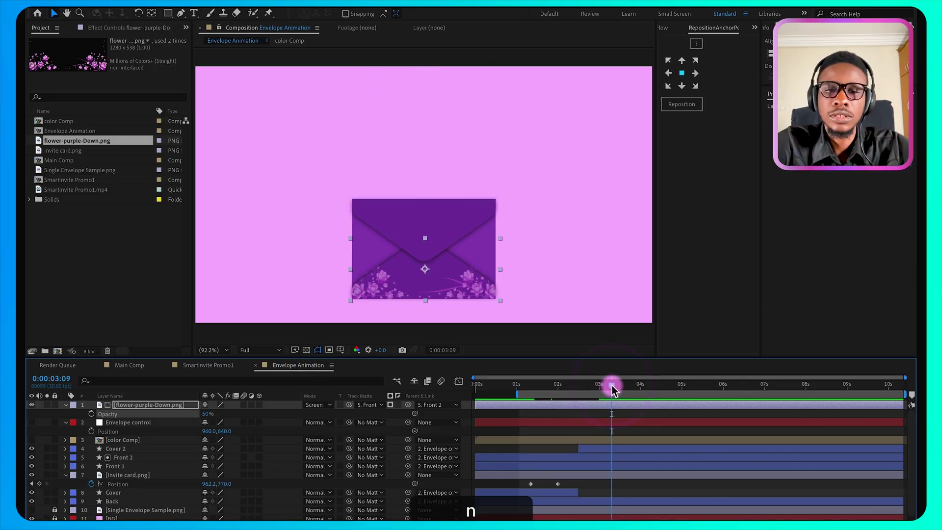
key("space")
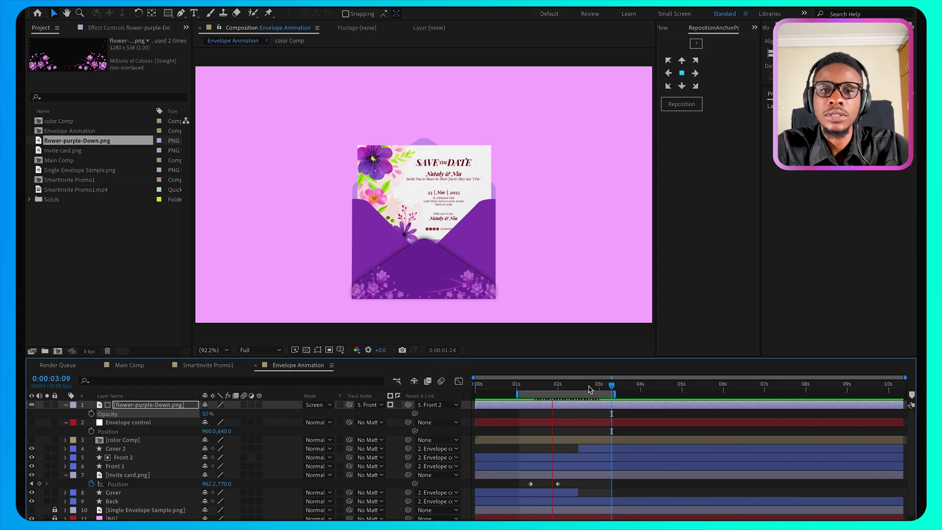
key("space")
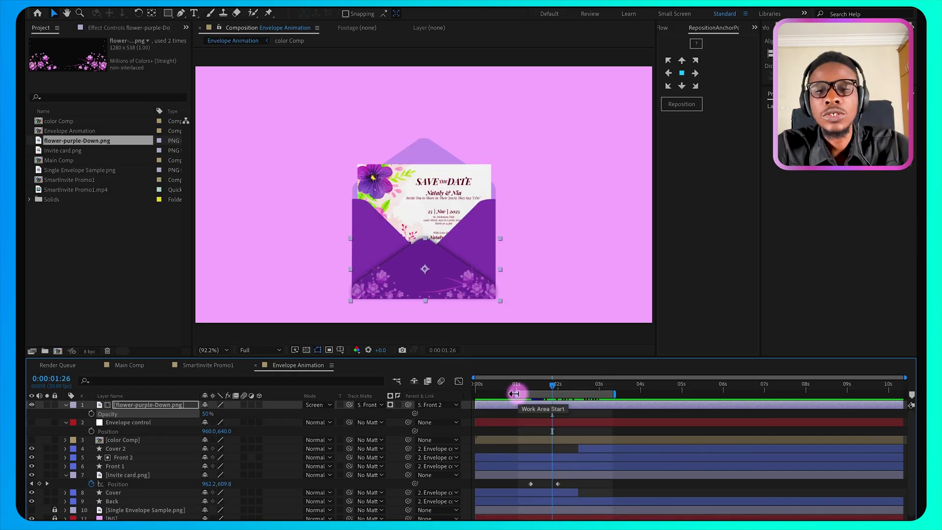
left_click_drag(514, 393, 499, 394)
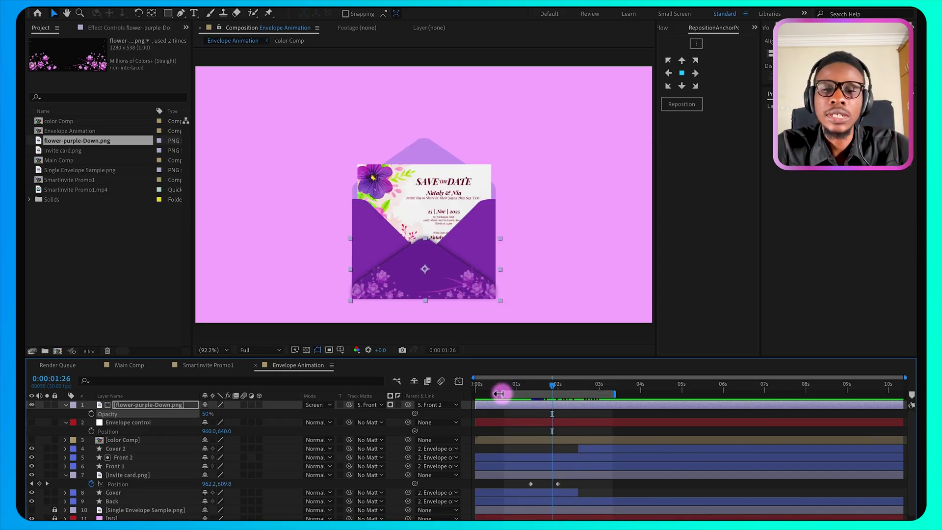
Go to 1:04, deselect the overlay and show only keyframed properties on all layers.
left_click(521, 384)
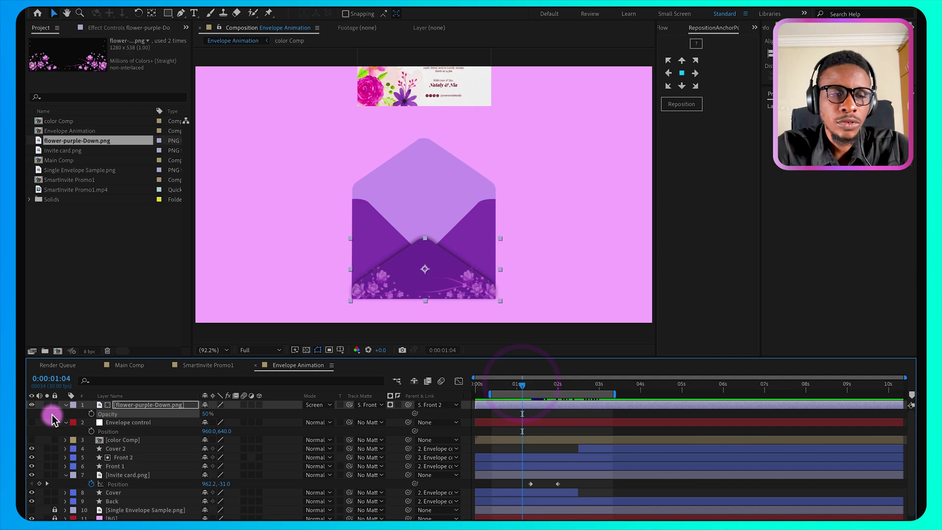
key("F2")
key("u")
key("u")
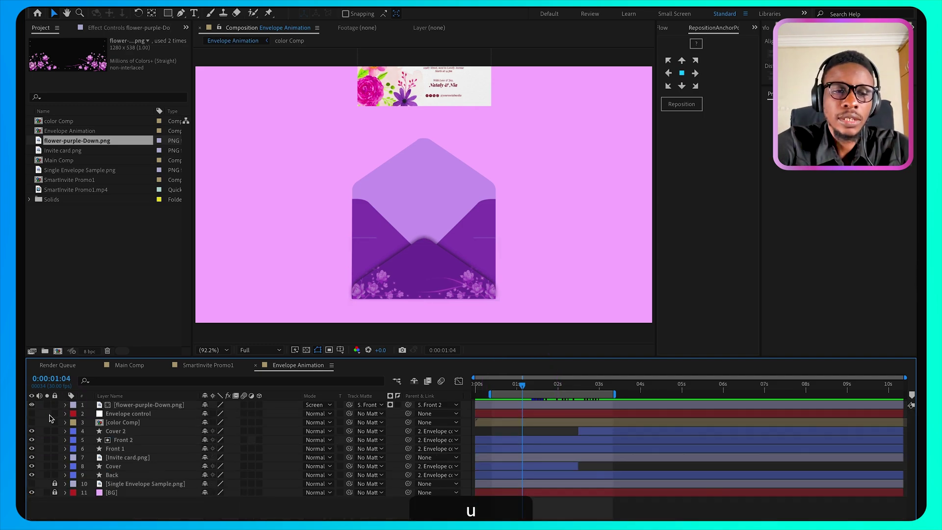
left_click(247, 20)
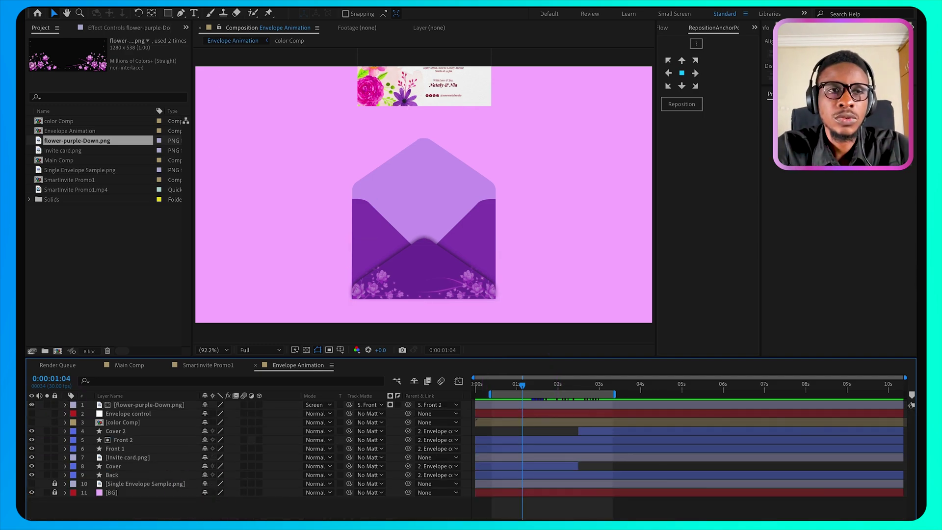
Add a null object named 'Move all' with a green label.
left_click(213, 10)
mouse_move(232, 10)
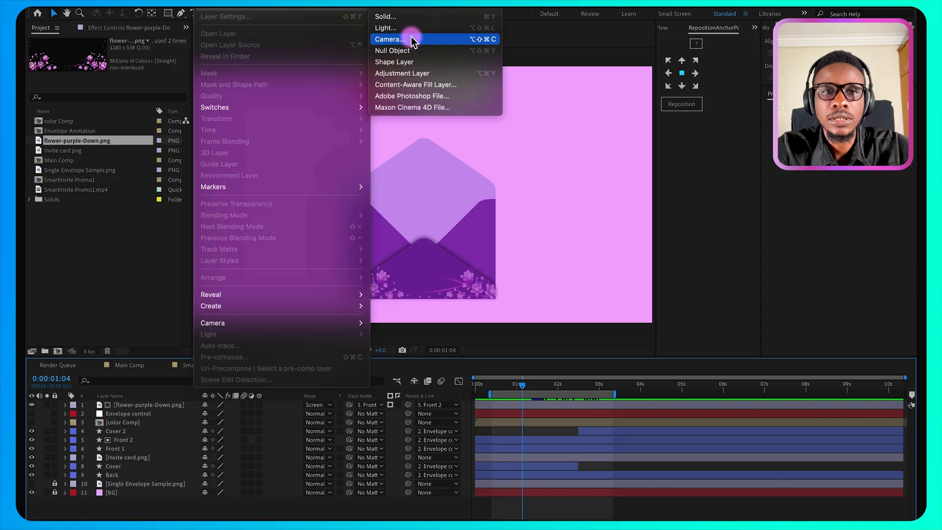
left_click(393, 51)
key("Return")
type("Move a")
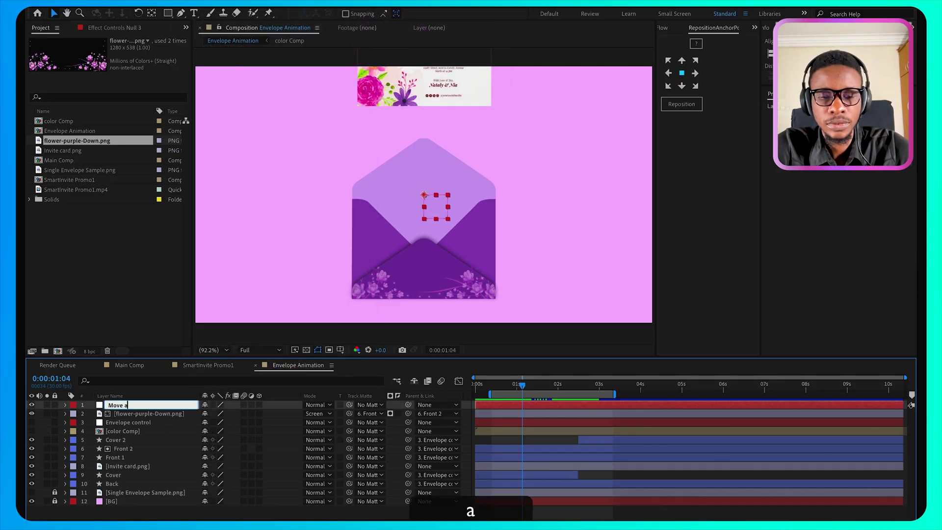
type("ll")
key("Return")
left_click(72, 404)
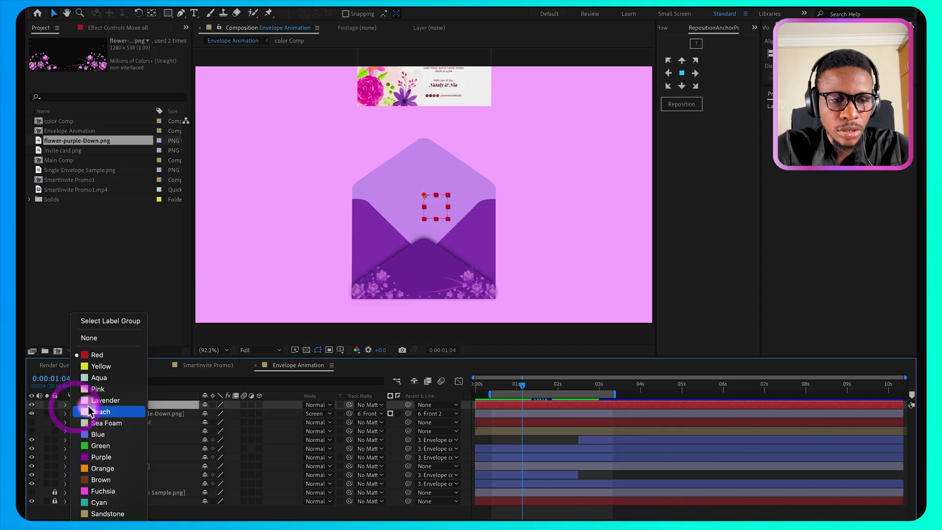
left_click(99, 445)
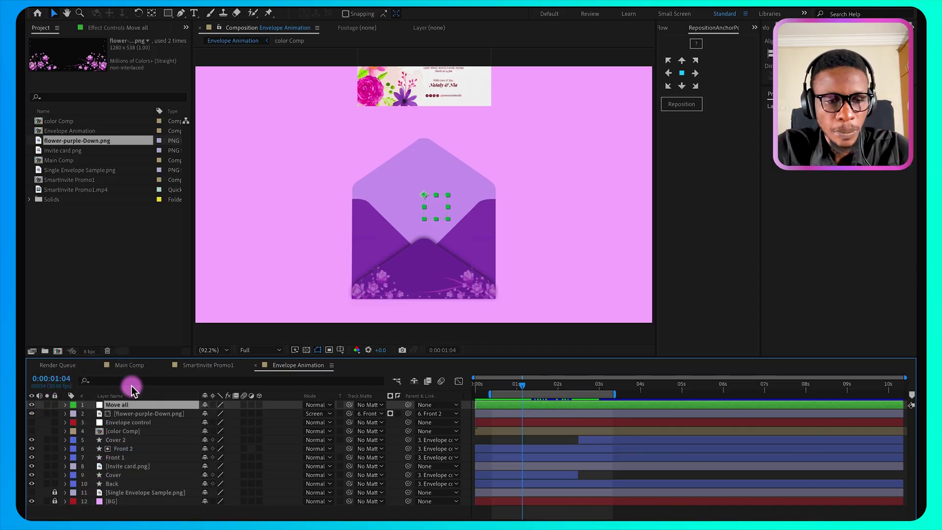
Parent the Invite card and Envelope control layers to Move all.
left_click(150, 467)
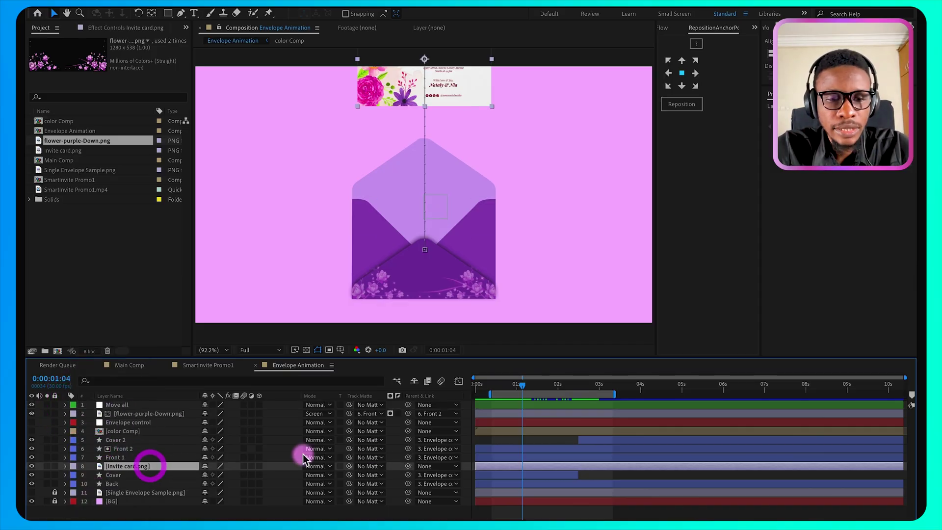
left_click_drag(408, 466, 118, 405)
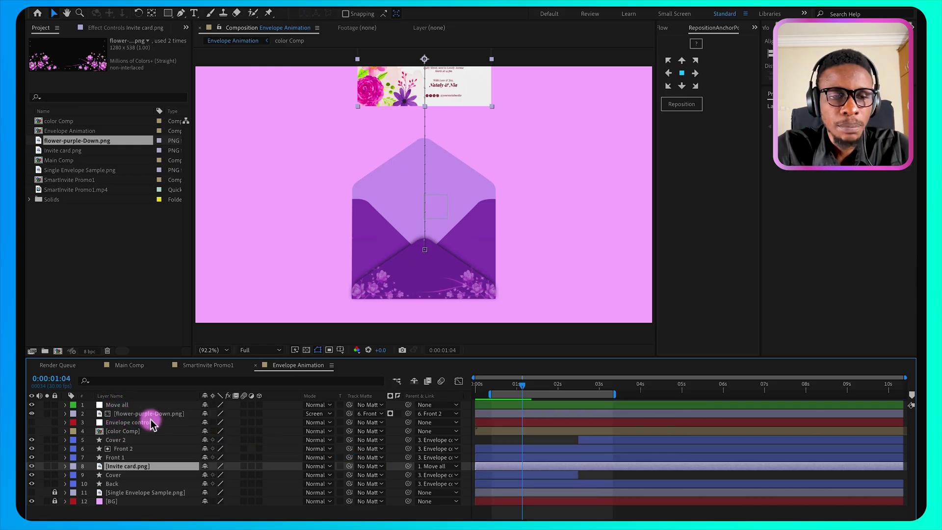
left_click(136, 422)
left_click(392, 422)
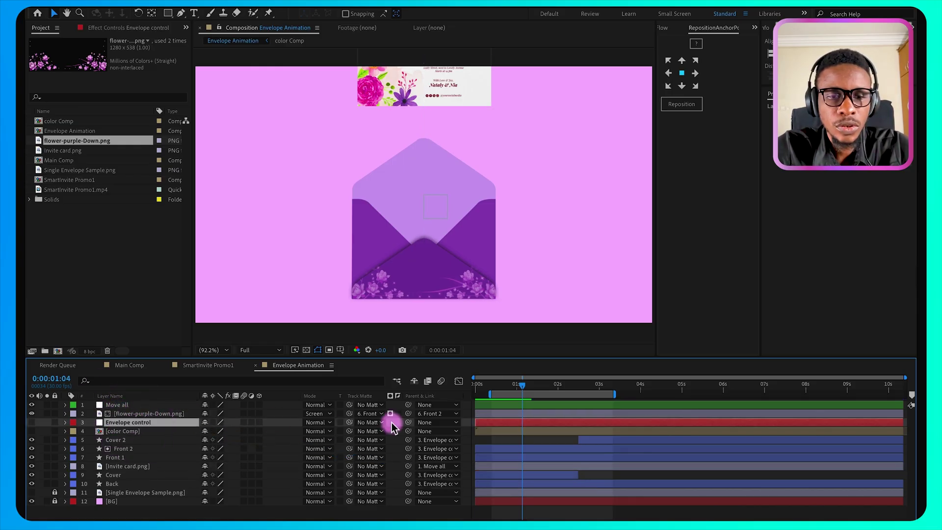
left_click_drag(409, 424, 131, 406)
Reveal Move all's Position, test moving the whole envelope down at 3:00, then undo.
left_click(117, 406)
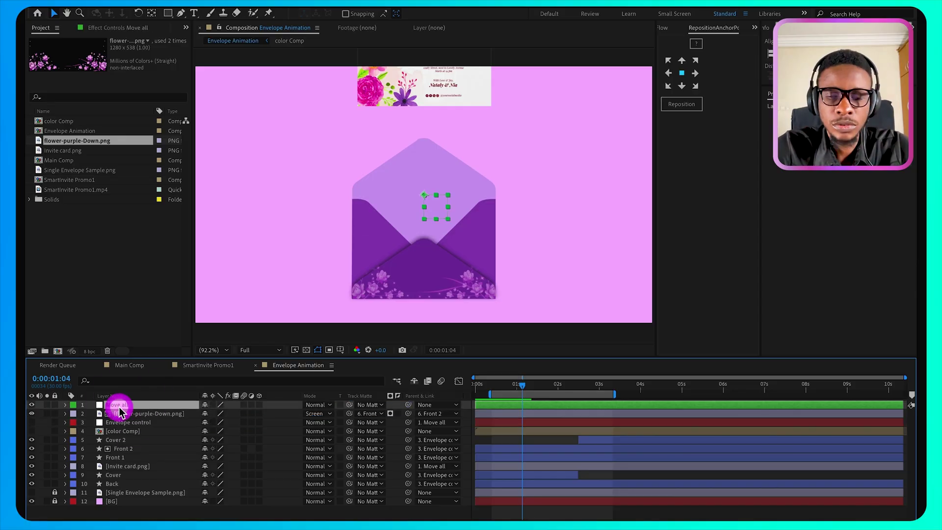
key("p")
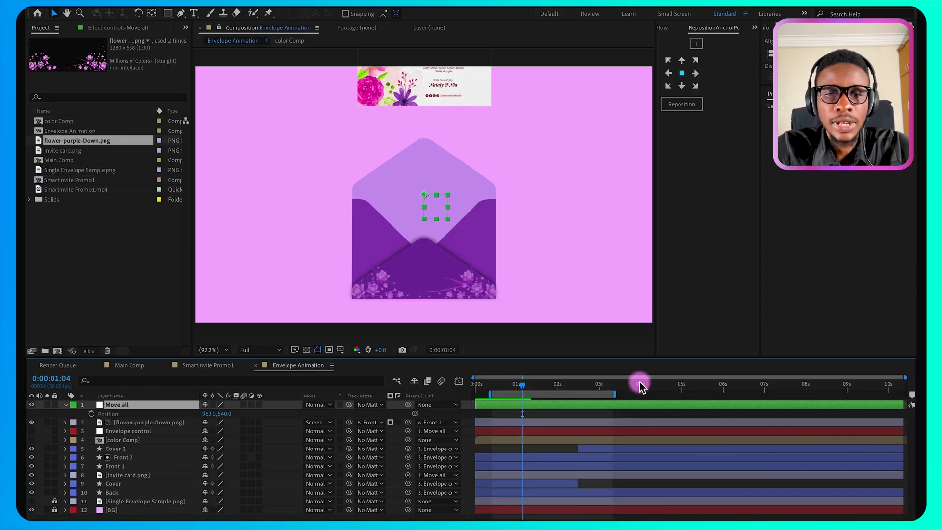
left_click_drag(568, 384, 600, 396)
left_click(222, 417)
left_click_drag(224, 417, 169, 468)
key("super+z")
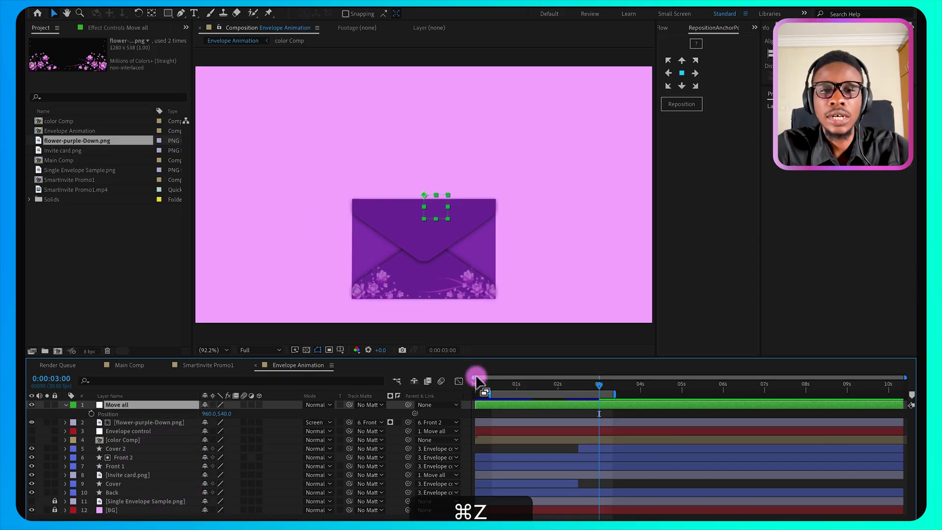
Preview the animation from 0:00:00:15.
left_click_drag(475, 377, 496, 388)
key("space")
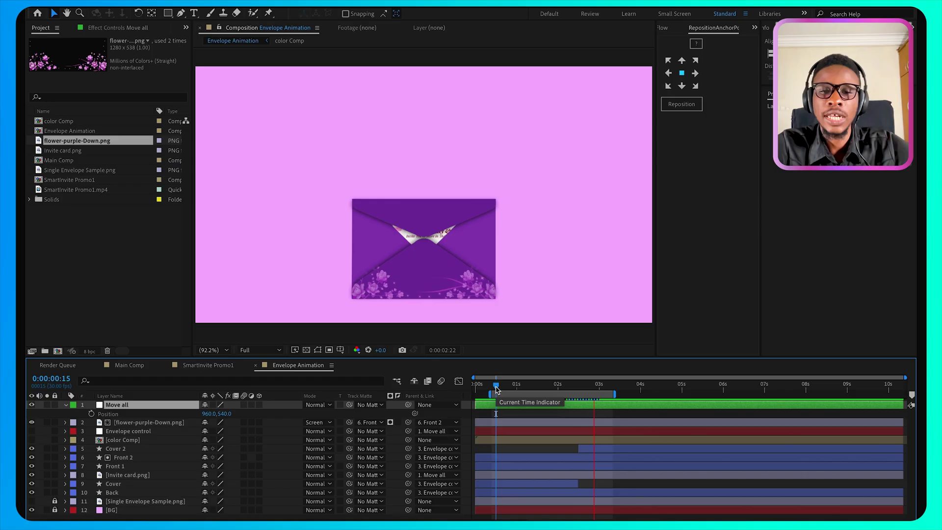
left_click(543, 421)
Apply Easy Ease to both of the invite card's Position keyframes.
left_click(304, 393)
left_click(438, 92)
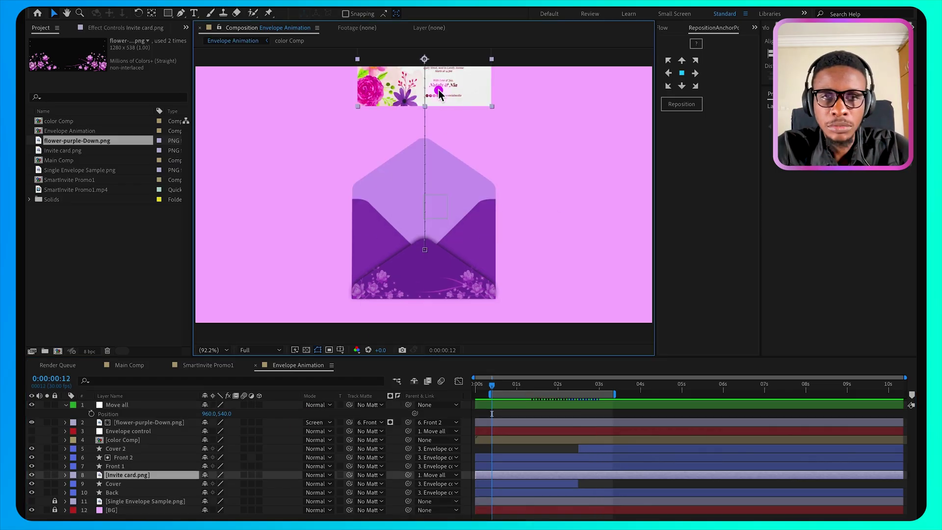
key("p")
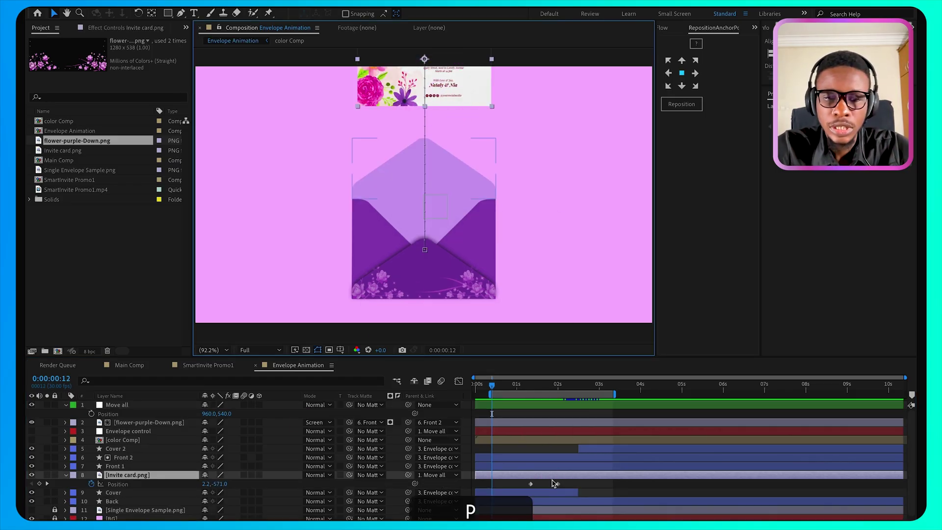
left_click_drag(570, 487, 513, 485)
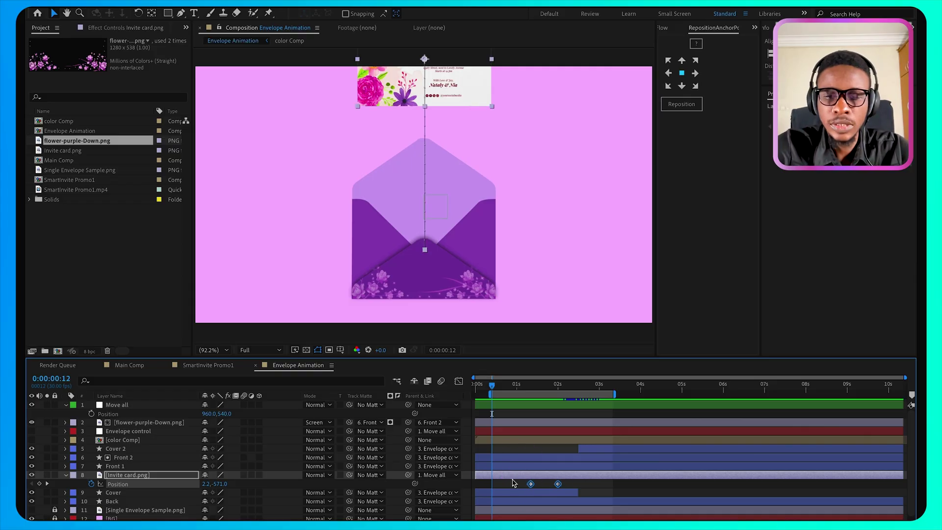
key("F9")
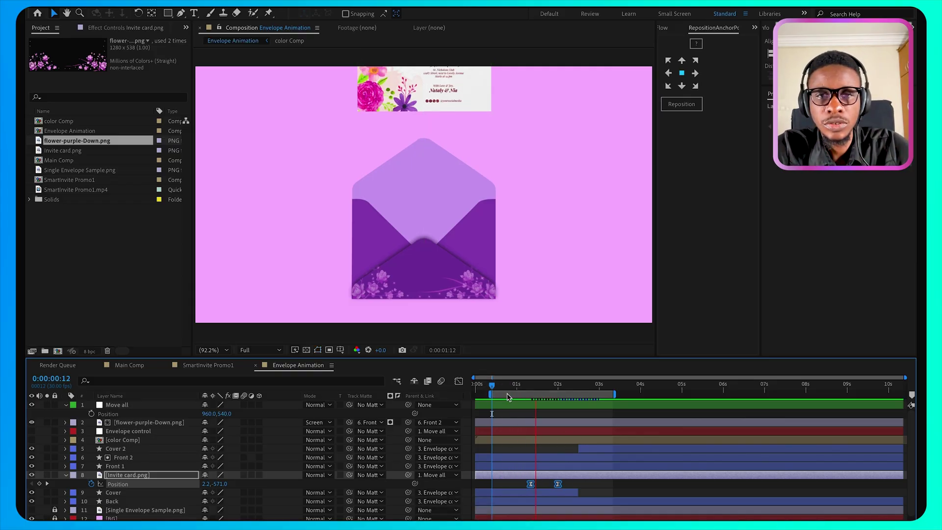
key("F2")
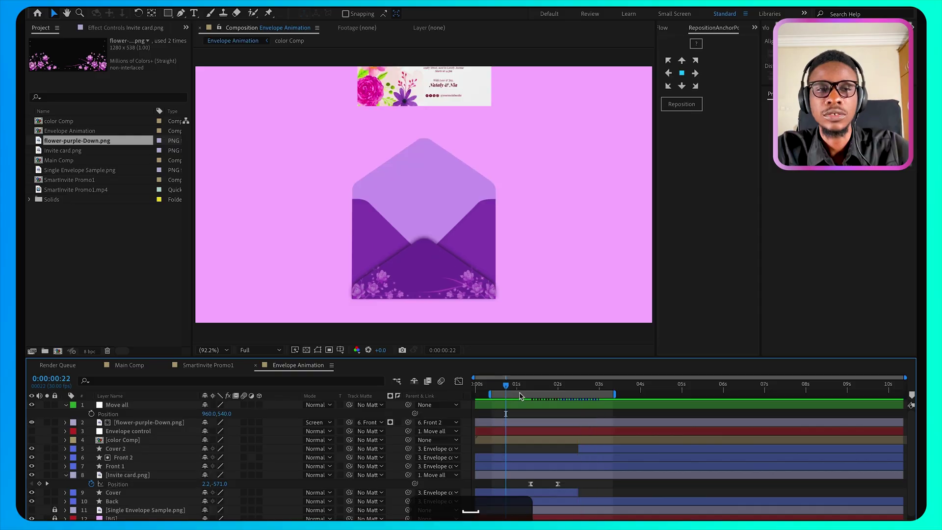